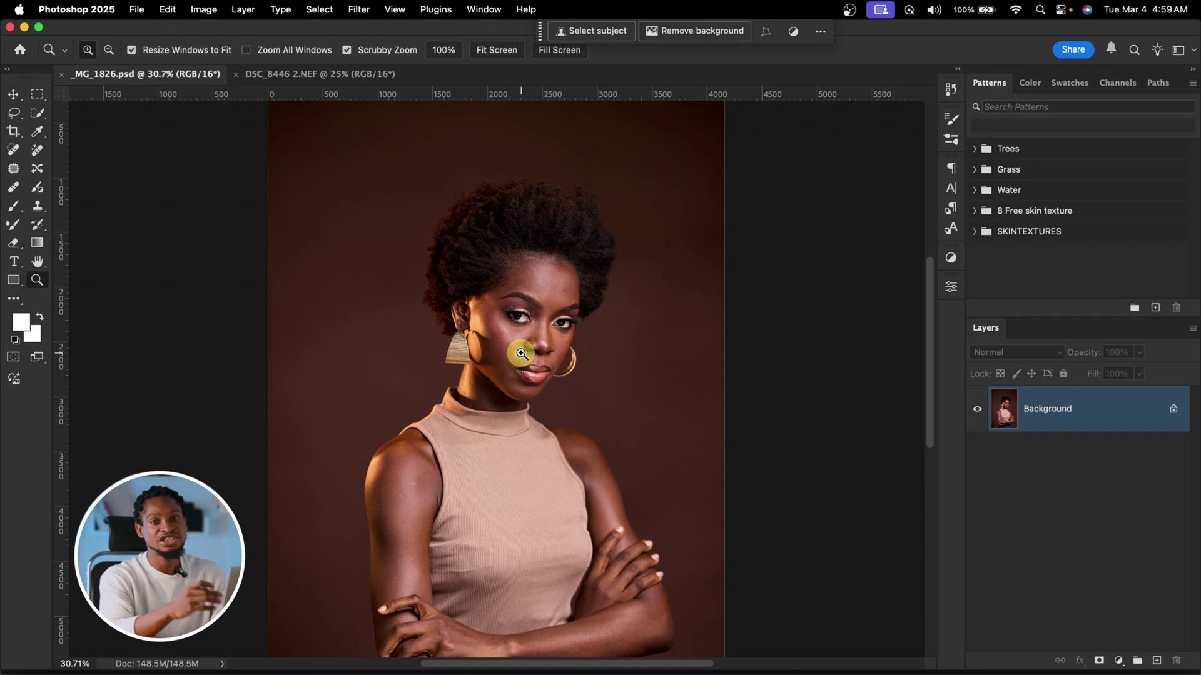
- Run Beauty Retouch v4.1 frequency separation via Gaussian Blur with a radius of 5
{"action": "left_click", "coordinate": [430, 14]}
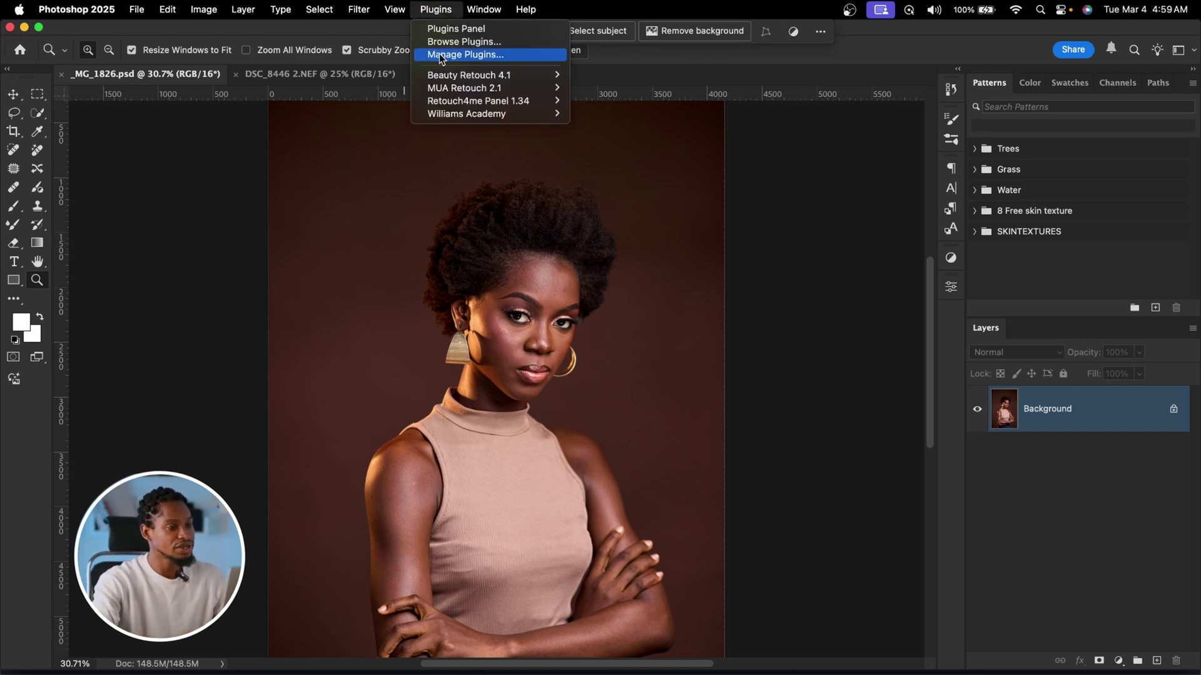
{"action": "mouse_move", "coordinate": [464, 75]}
{"action": "left_click", "coordinate": [613, 75]}
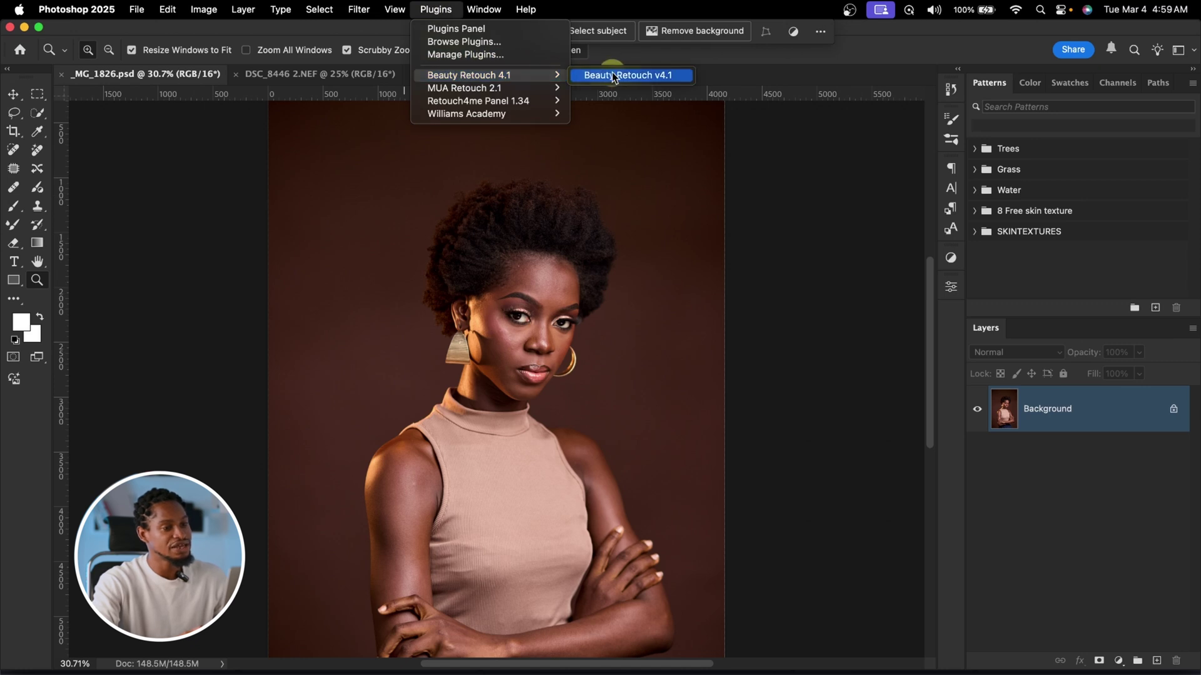
{"action": "left_click", "coordinate": [649, 75]}
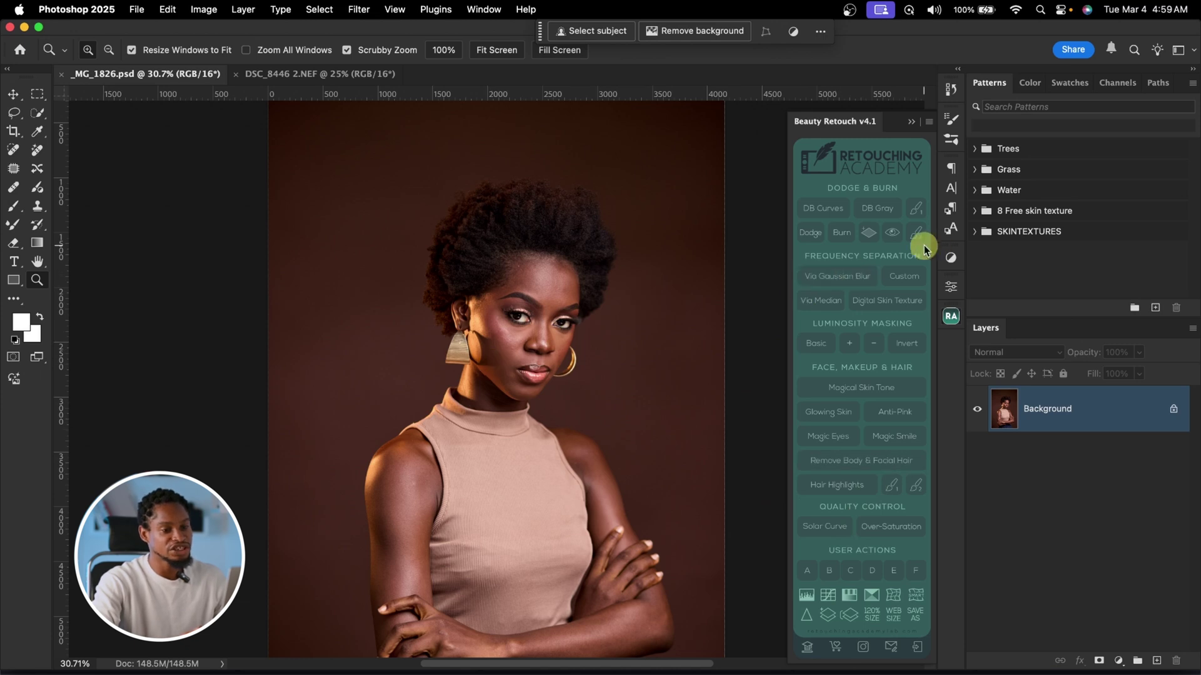
{"action": "left_click", "coordinate": [830, 279]}
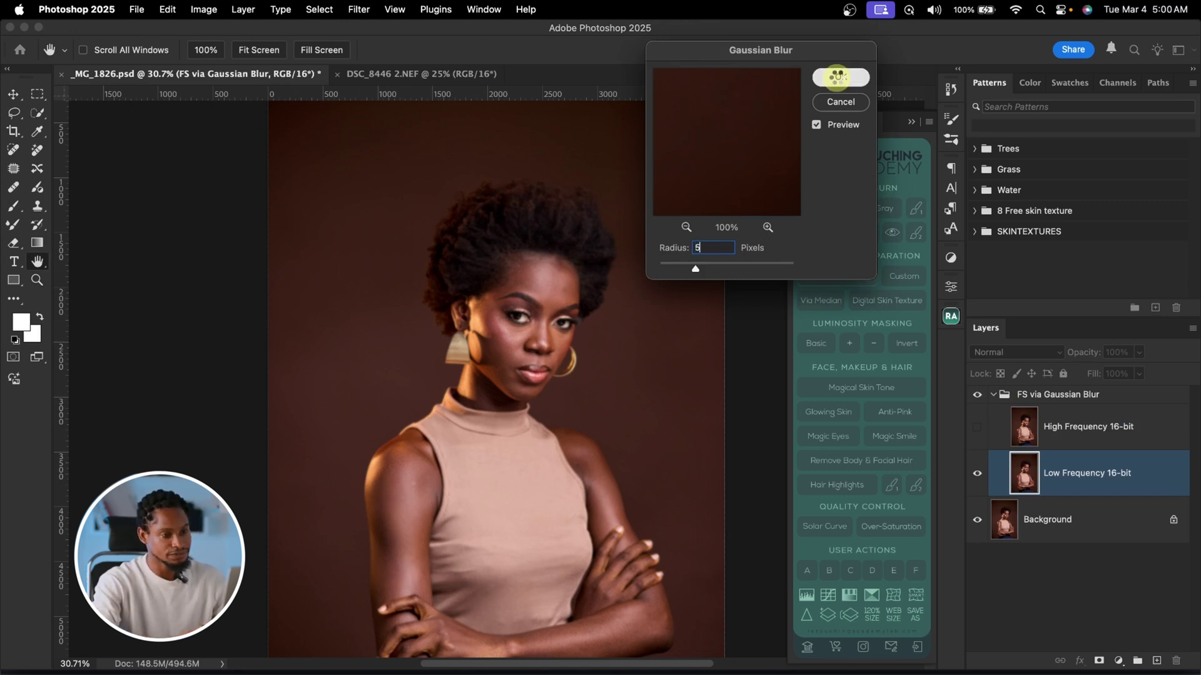
{"action": "left_click", "coordinate": [838, 76]}
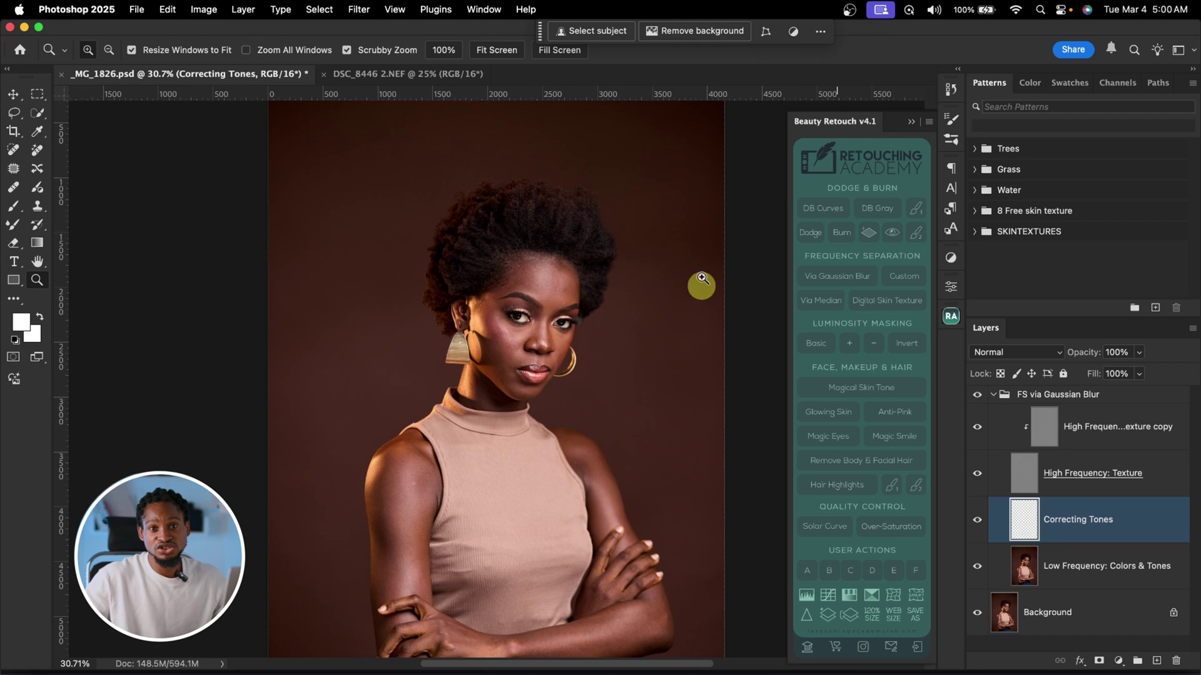
- Zoom in on the face and clone-stamp skin on the High Frequency: Texture copy layer
{"action": "left_click_drag", "start_coordinate": [544, 282], "coordinate": [614, 262]}
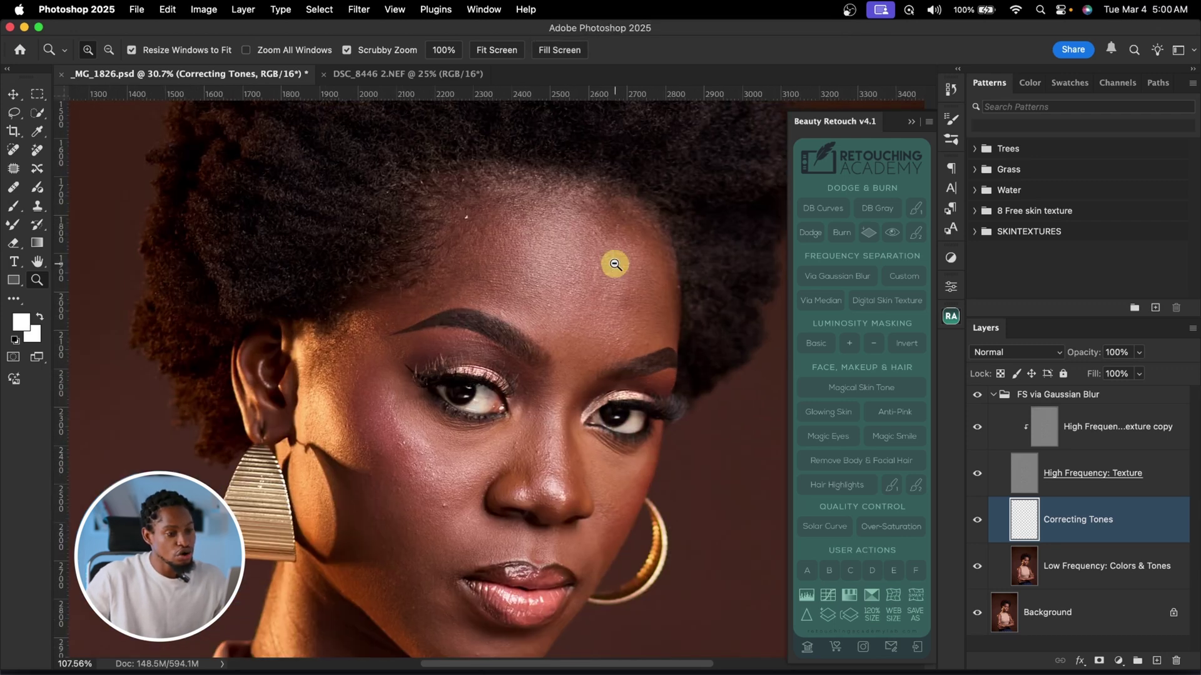
{"action": "left_click", "coordinate": [39, 208]}
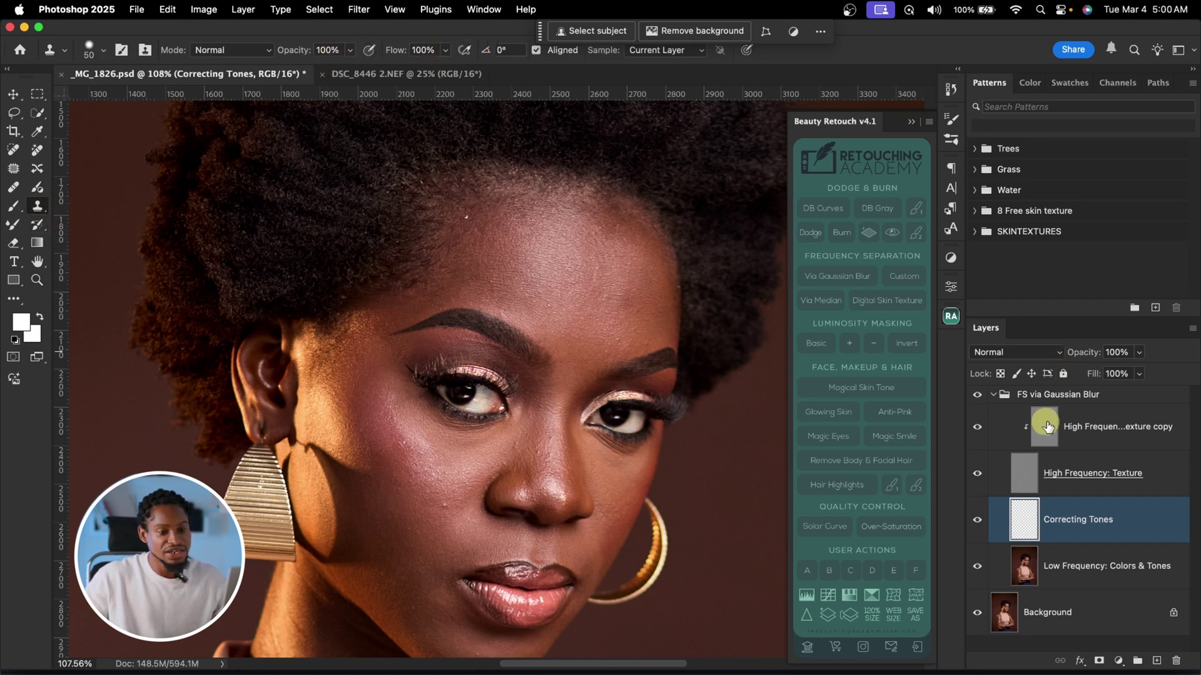
{"action": "left_click", "coordinate": [1065, 433]}
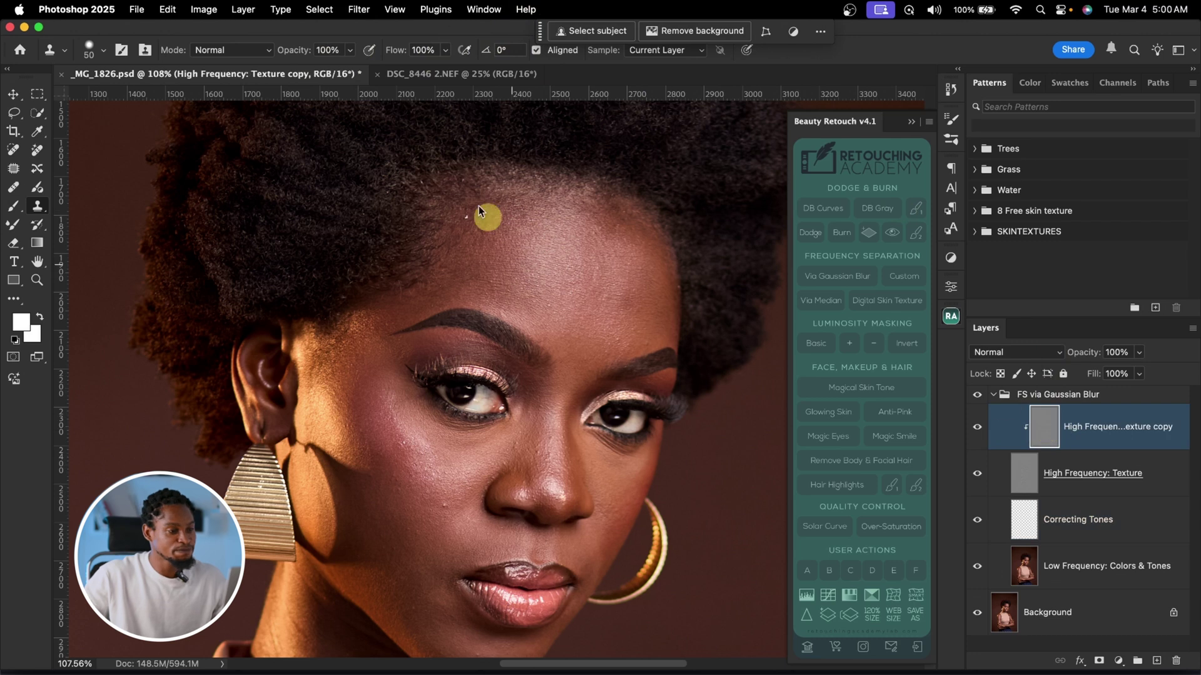
{"action": "key", "text": "super+space"}
{"action": "left_click_drag", "start_coordinate": [475, 193], "coordinate": [485, 182]}
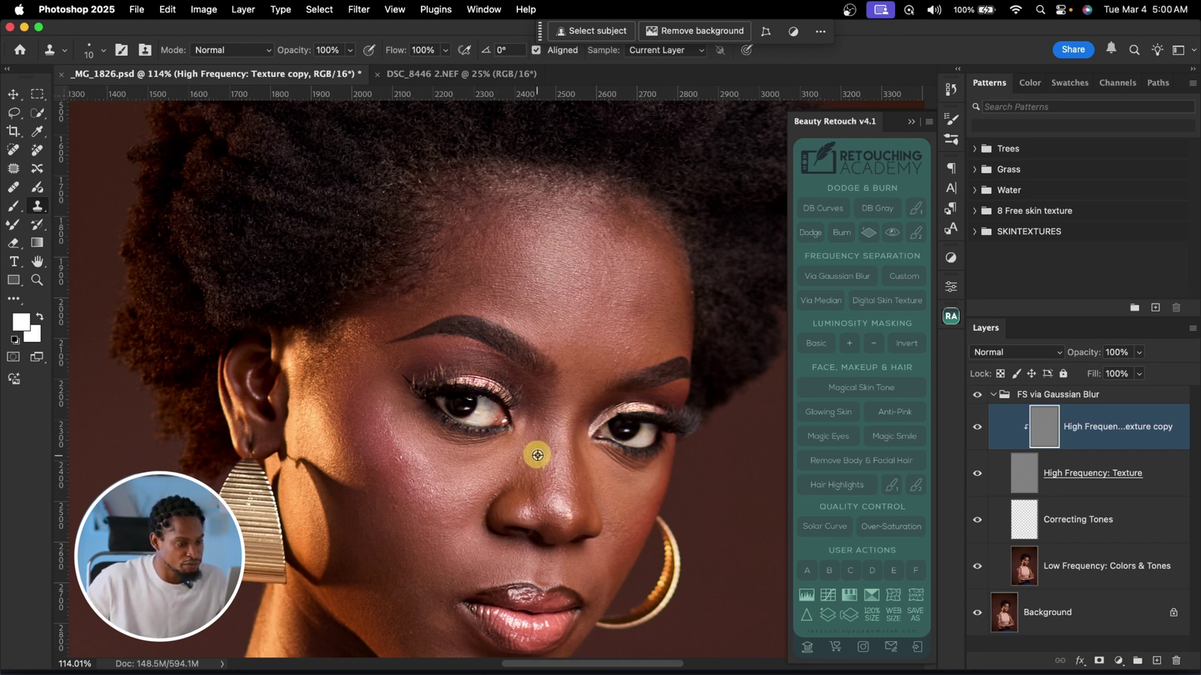
- Compare the texture copy layer, then ready the Mixer Brush on Correcting Tones (Wet 30%, Load 30%, Flow 20%)
{"action": "left_click", "coordinate": [981, 421]}
{"action": "left_click", "coordinate": [984, 434]}
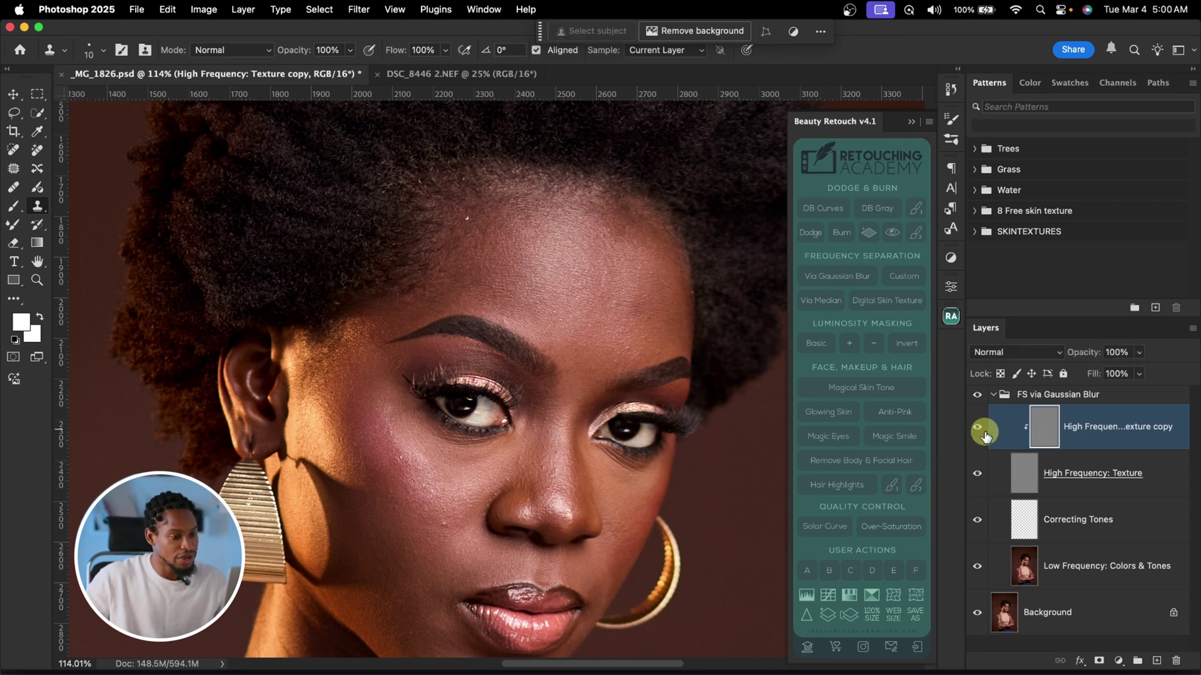
{"action": "left_click", "coordinate": [973, 430]}
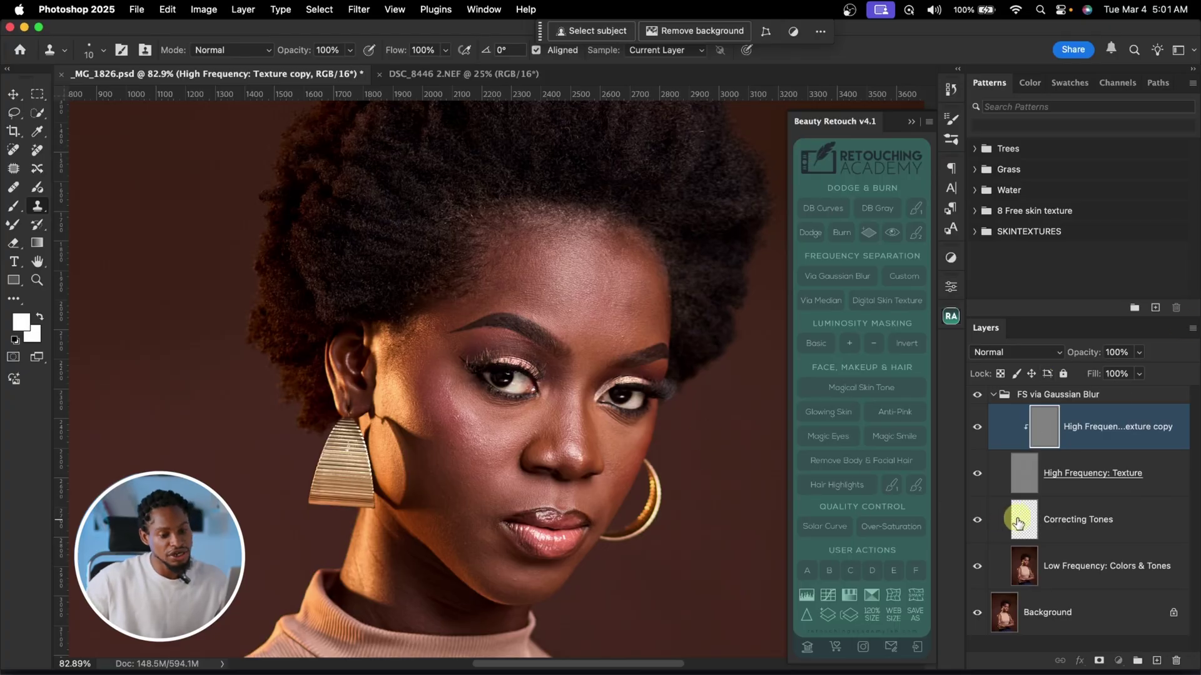
{"action": "left_click", "coordinate": [1018, 522]}
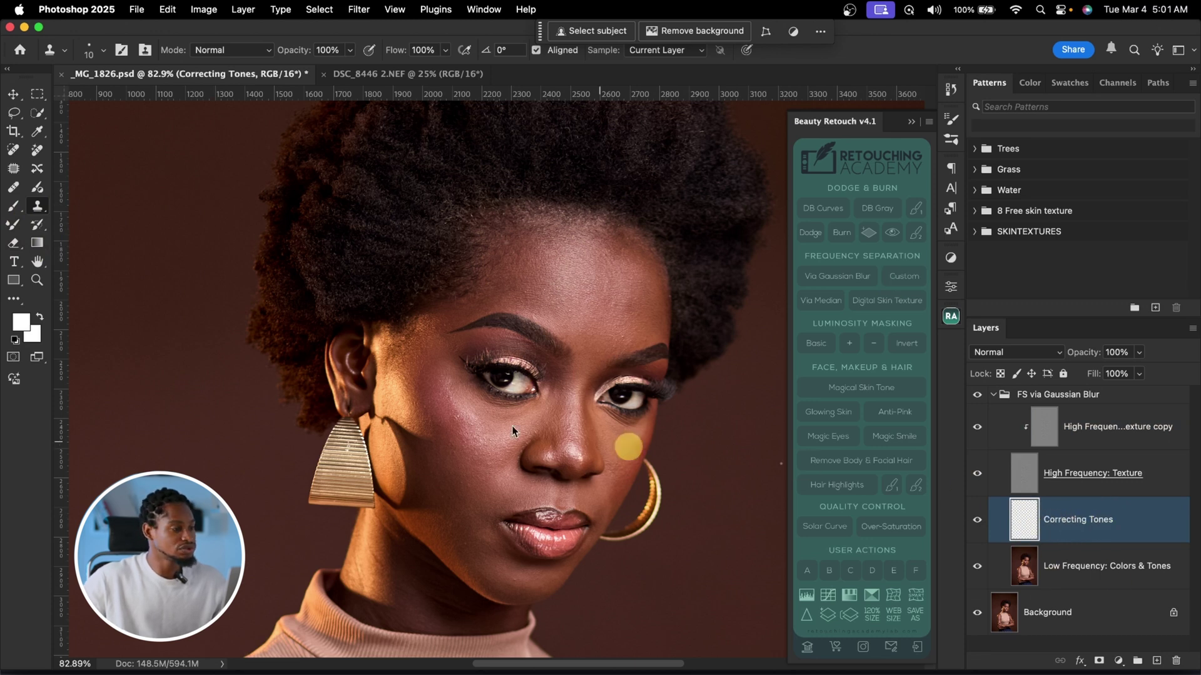
{"action": "left_click", "coordinate": [13, 224]}
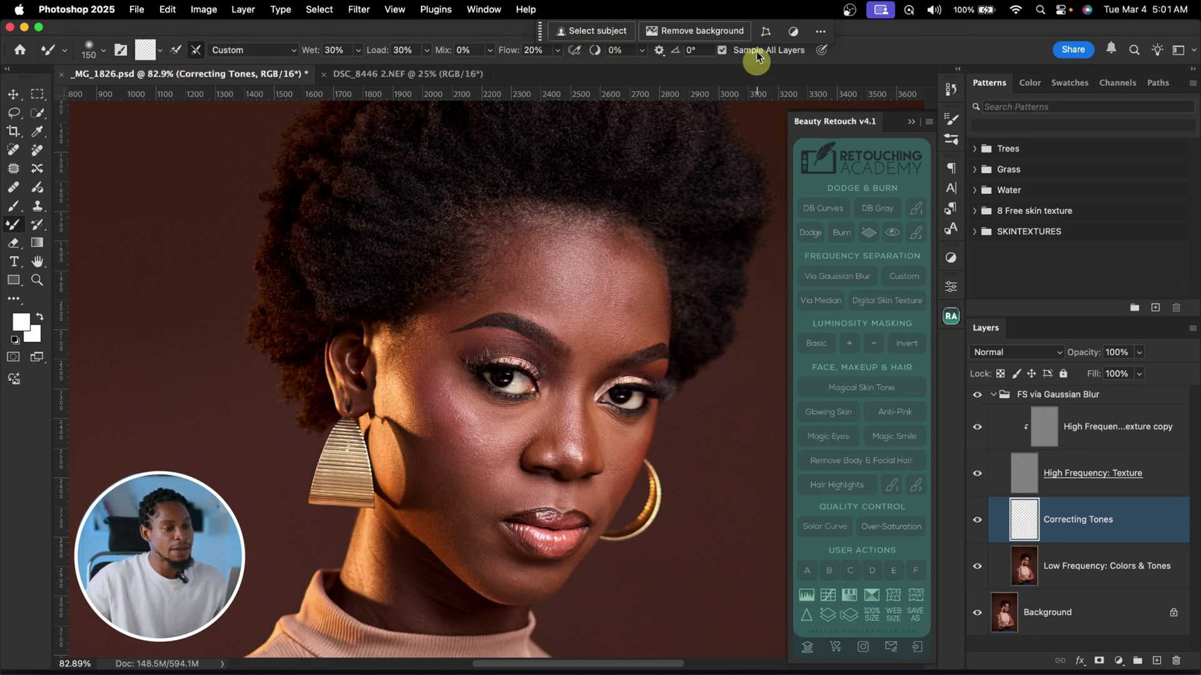
- Hide the texture layer and wet-blend cheek and under-eye tones, with brush sizes between 80 and 200
{"action": "key", "text": "z"}
{"action": "mouse_move", "coordinate": [571, 298]}
{"action": "left_mouse_down"}
{"action": "mouse_move", "coordinate": [604, 299]}
{"action": "mouse_move", "coordinate": [582, 300]}
{"action": "left_mouse_up"}
{"action": "key", "text": "b"}
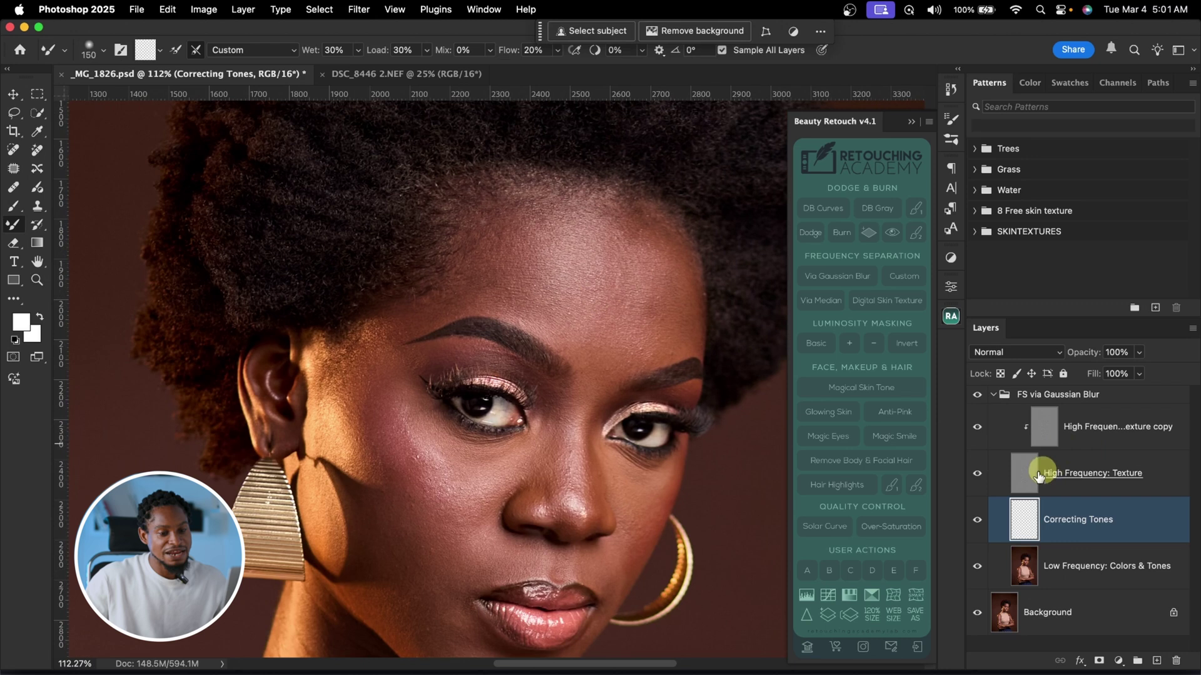
{"action": "left_click", "coordinate": [978, 475]}
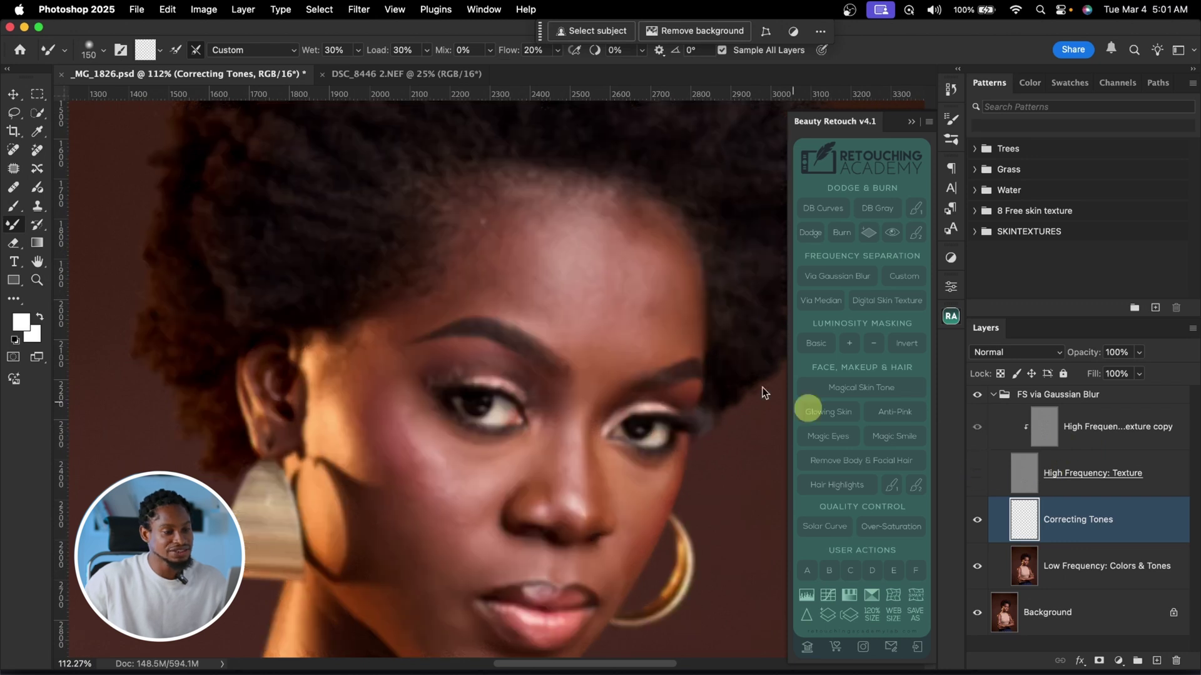
{"action": "key", "text": "bracketleft"}
{"action": "key", "text": "bracketleft"}
{"action": "key", "text": "bracketleft"}
{"action": "key", "text": "bracketleft"}
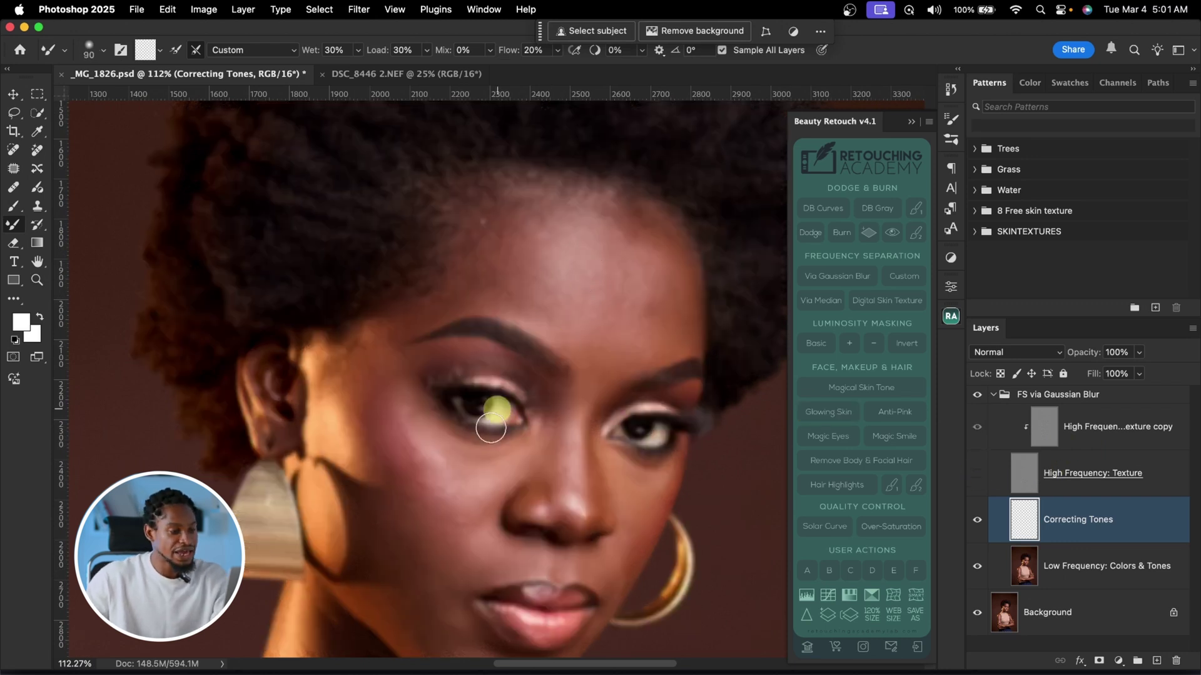
{"action": "key", "text": "bracketright"}
{"action": "key", "text": "bracketright"}
{"action": "key", "text": "bracketright"}
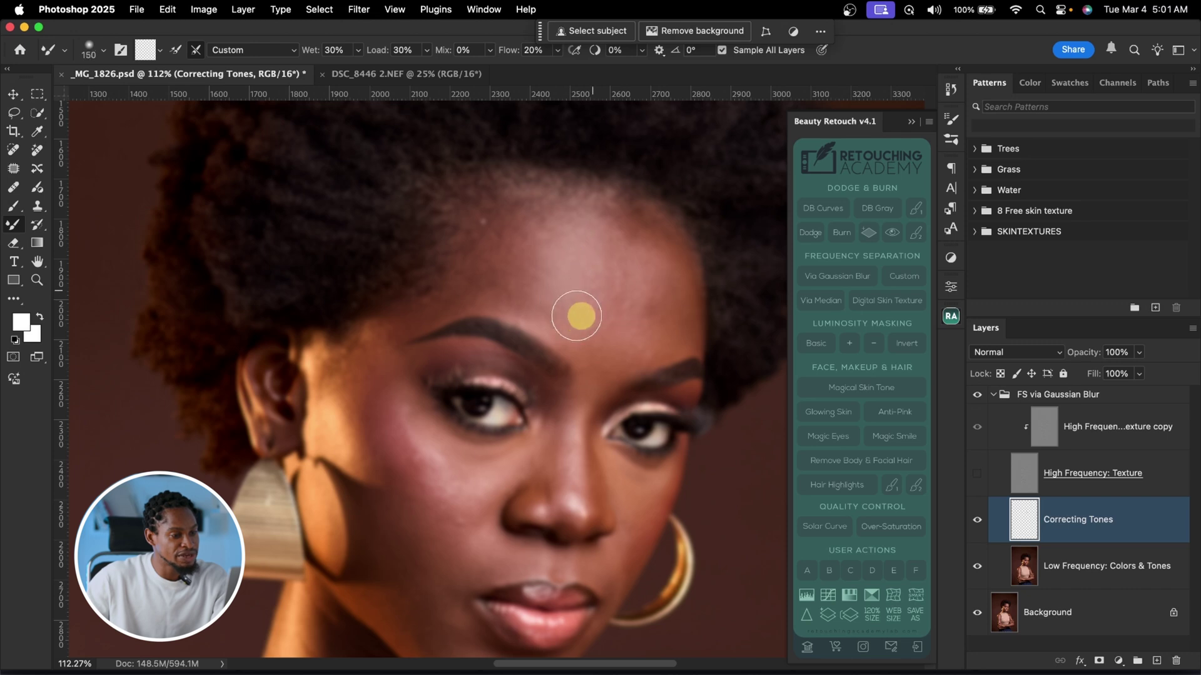
{"action": "key", "text": "bracketleft"}
{"action": "key", "text": "bracketleft"}
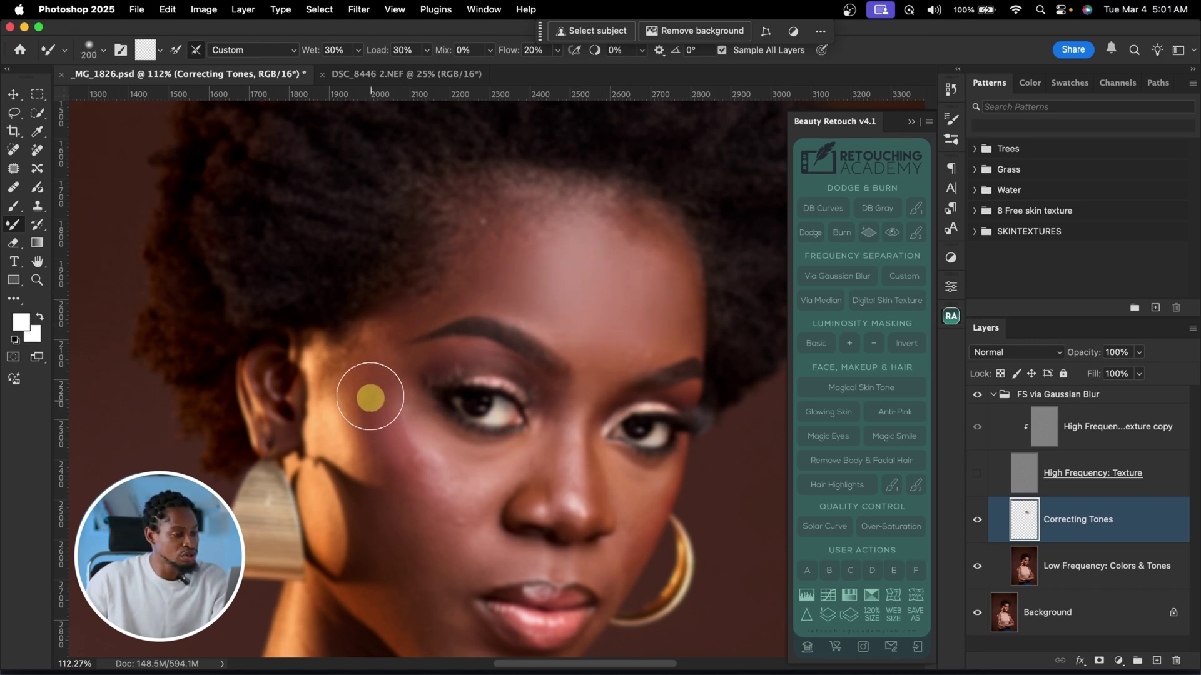
{"action": "key", "text": "bracketleft"}
{"action": "key", "text": "bracketright"}
{"action": "key", "text": "bracketright"}
{"action": "key", "text": "bracketright"}
{"action": "key", "text": "bracketright"}
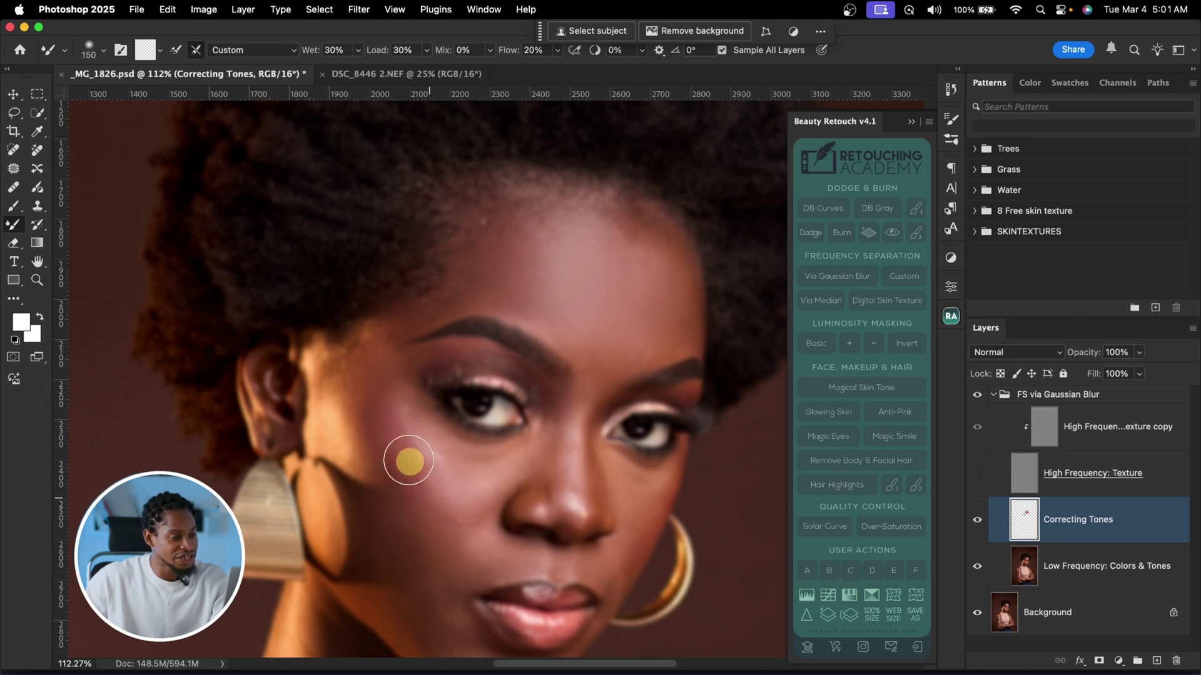
{"action": "key", "text": "bracketleft"}
{"action": "key", "text": "bracketleft"}
{"action": "key", "text": "bracketleft"}
{"action": "key", "text": "bracketleft"}
{"action": "key", "text": "bracketleft"}
{"action": "key", "text": "bracketleft"}
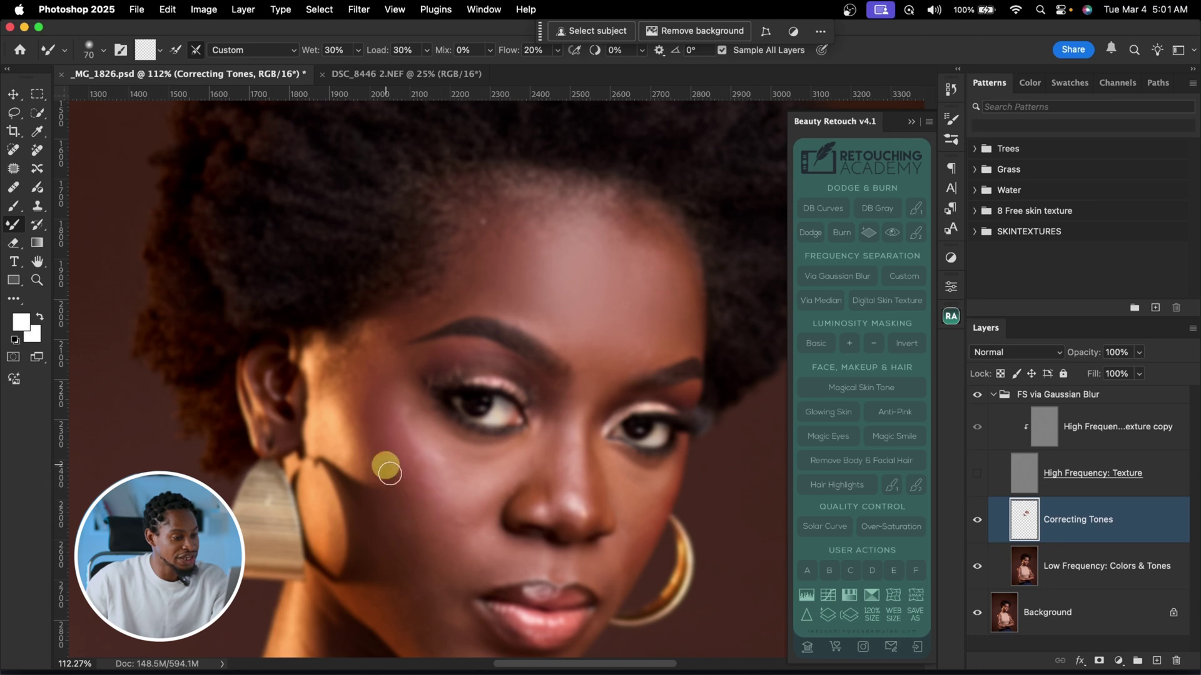
{"action": "key", "text": "bracketright"}
{"action": "key", "text": "bracketright"}
{"action": "key", "text": "bracketright"}
{"action": "key", "text": "bracketright"}
{"action": "key", "text": "bracketright"}
{"action": "key", "text": "bracketright"}
{"action": "key", "text": "bracketright"}
{"action": "key", "text": "bracketright"}
{"action": "key", "text": "bracketright"}
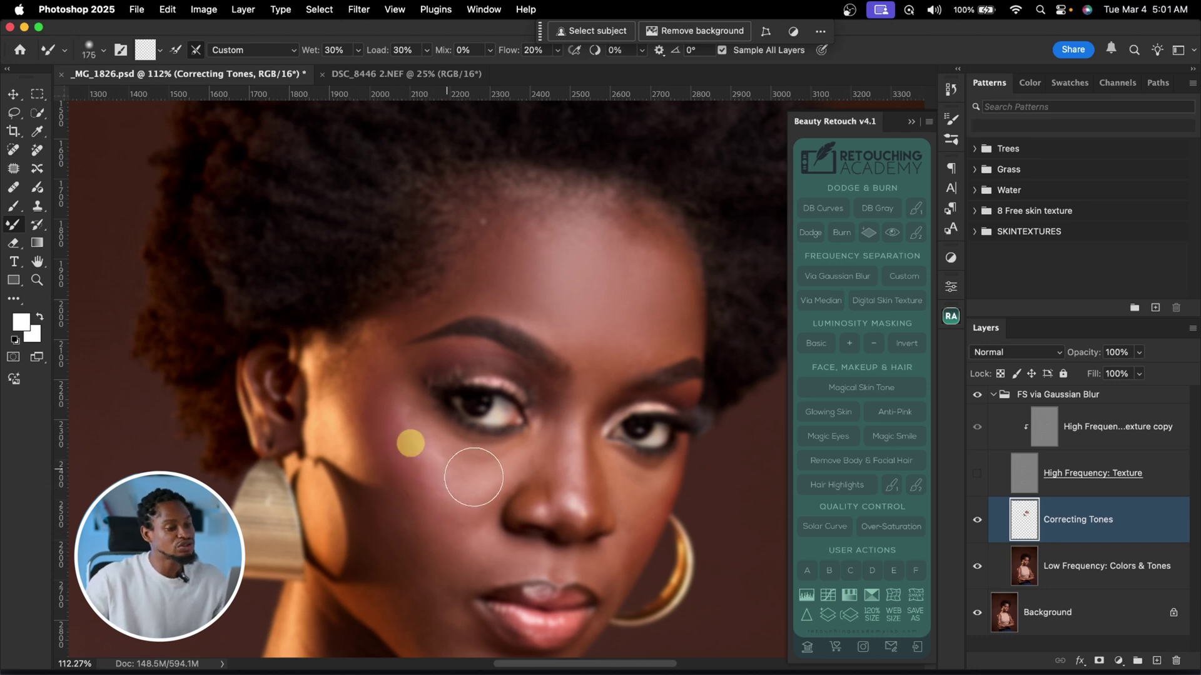
- Show High Frequency: Texture again and compare the forehead with Correcting Tones toggled
{"action": "left_click", "coordinate": [978, 476]}
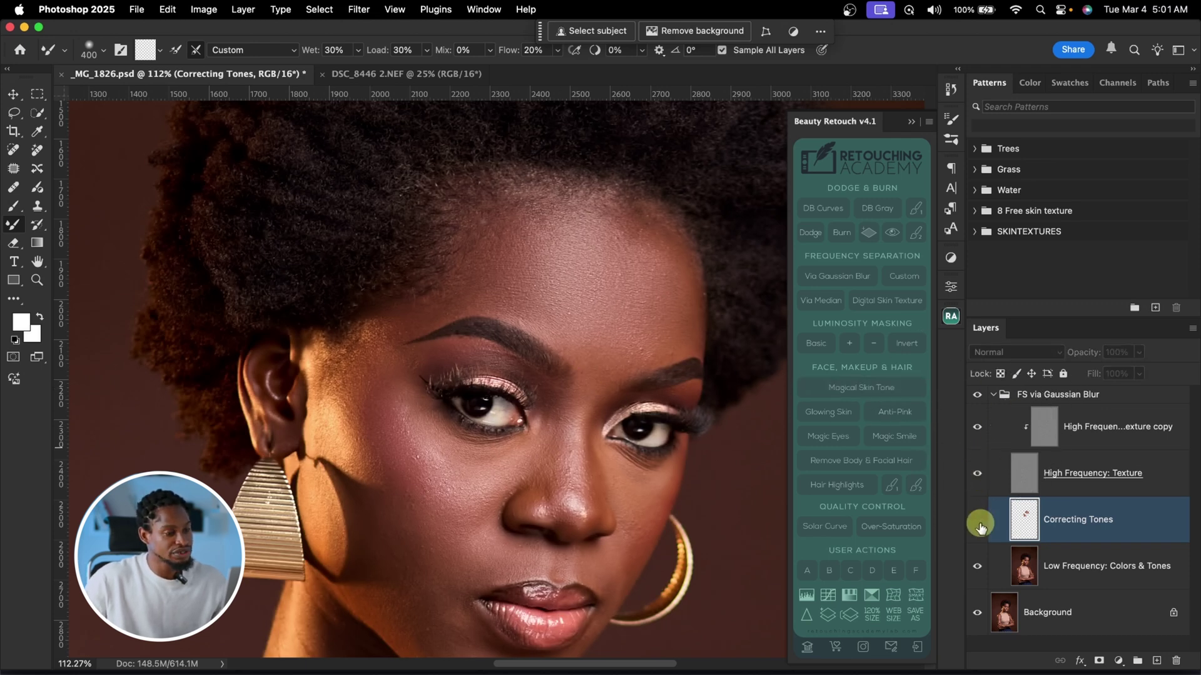
{"action": "key", "text": "z"}
{"action": "left_click_drag", "start_coordinate": [685, 304], "coordinate": [645, 230]}
{"action": "key", "text": "b"}
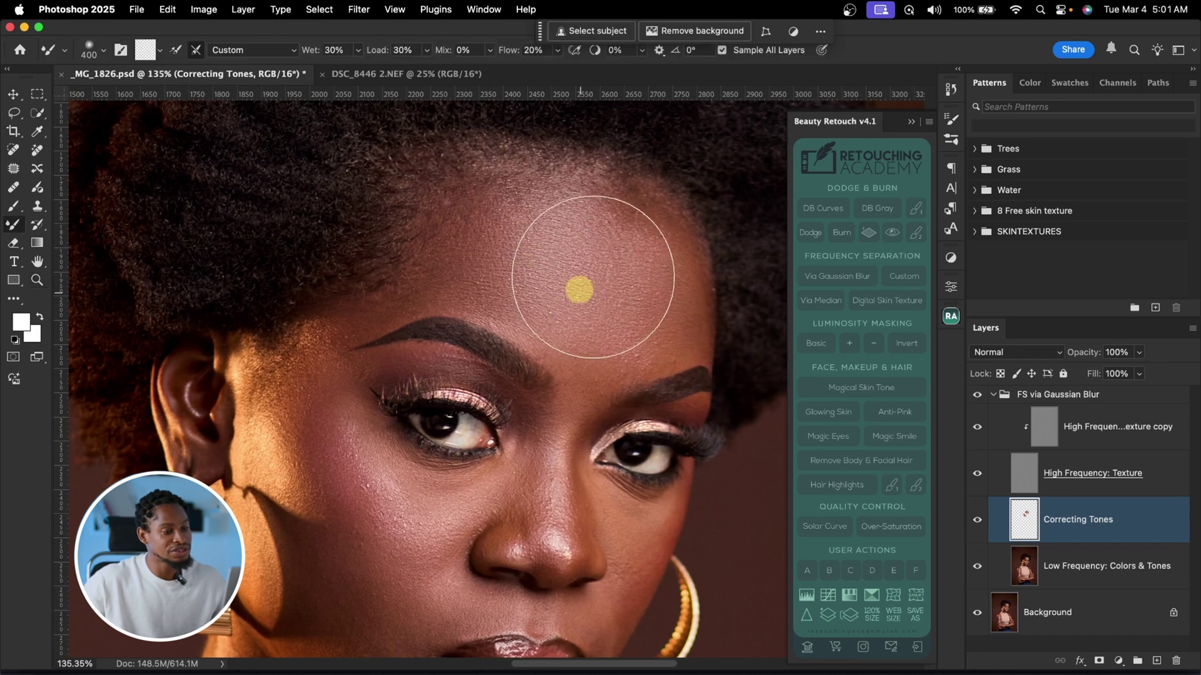
{"action": "left_click", "coordinate": [979, 520]}
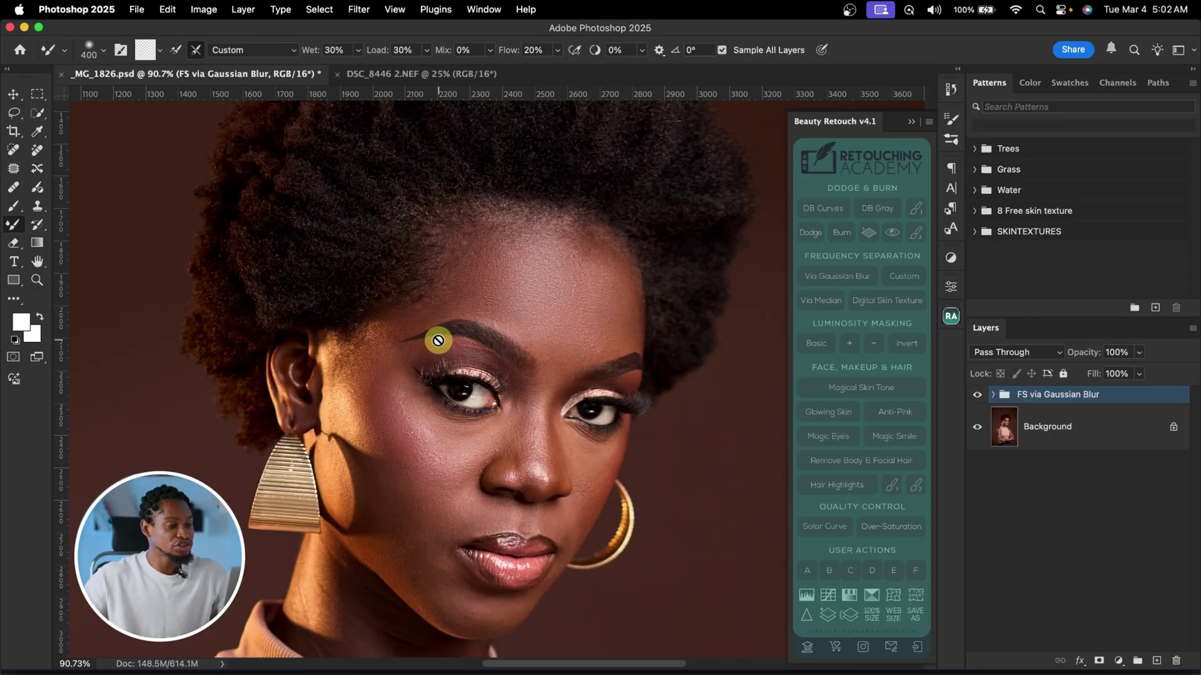
- Zoom in on the left eye and add the Magic Eyes | Enlighten group
{"action": "key", "text": "z"}
{"action": "left_click_drag", "start_coordinate": [549, 424], "coordinate": [527, 394]}
{"action": "key", "text": "b"}
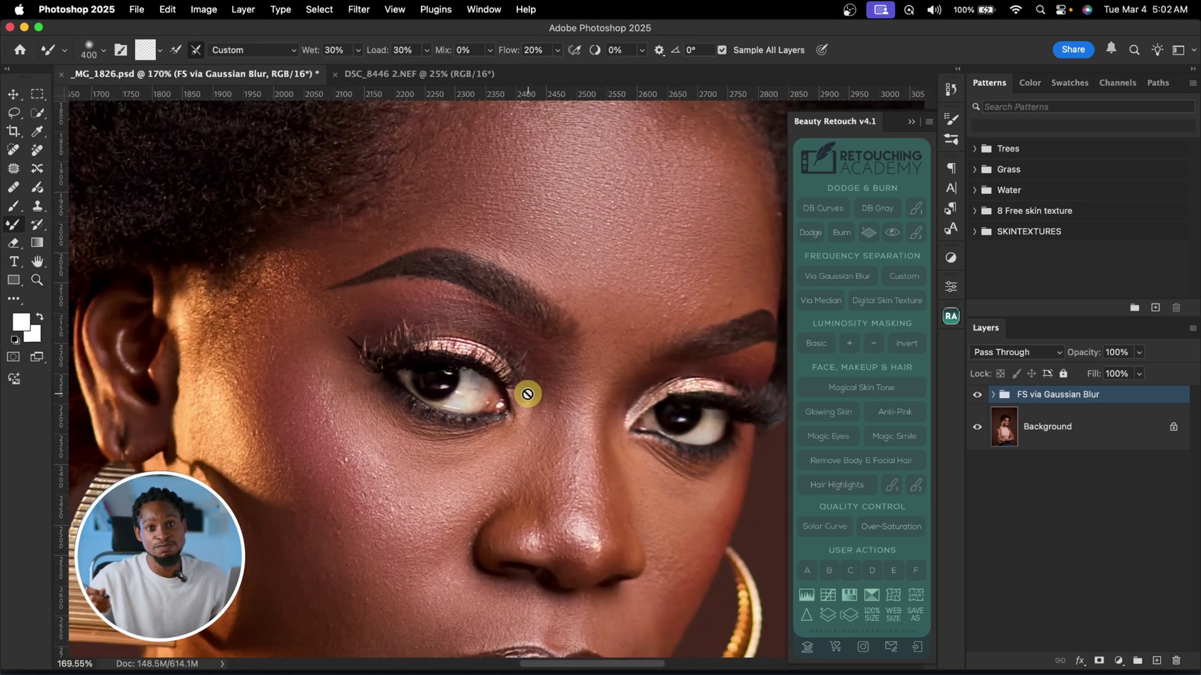
{"action": "key", "text": "z"}
{"action": "mouse_move", "coordinate": [561, 444]}
{"action": "left_mouse_down"}
{"action": "mouse_move", "coordinate": [523, 424]}
{"action": "mouse_move", "coordinate": [536, 415]}
{"action": "mouse_move", "coordinate": [527, 409]}
{"action": "left_mouse_up"}
{"action": "key", "text": "b"}
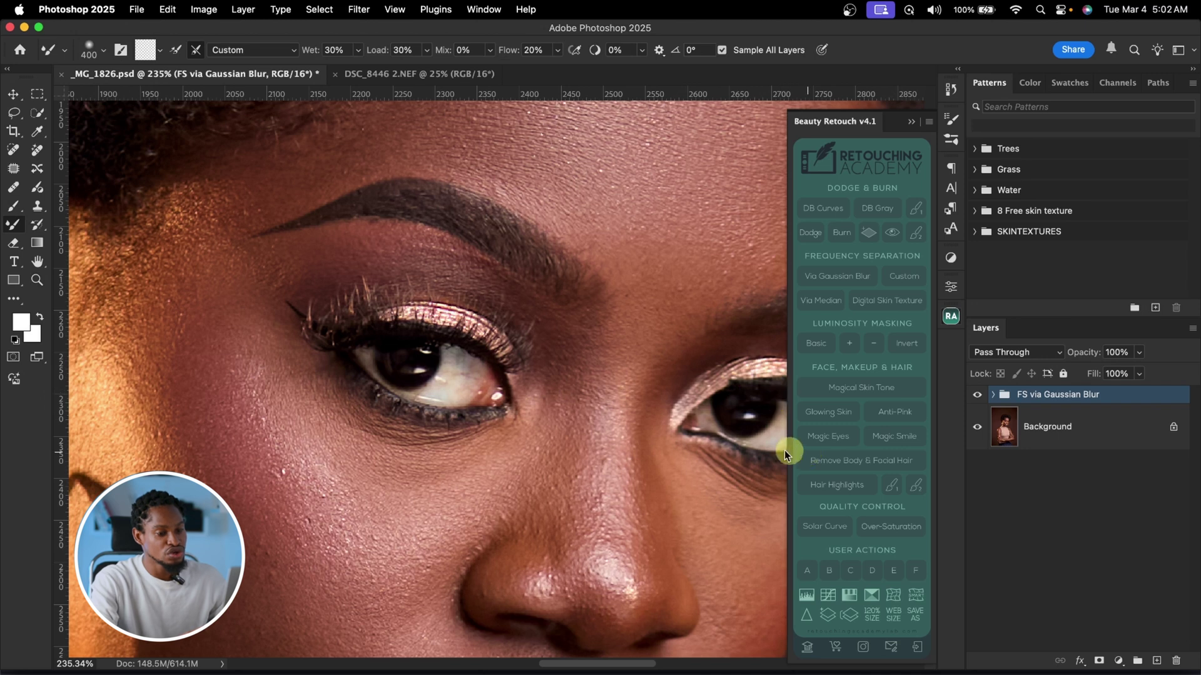
{"action": "left_click", "coordinate": [839, 436]}
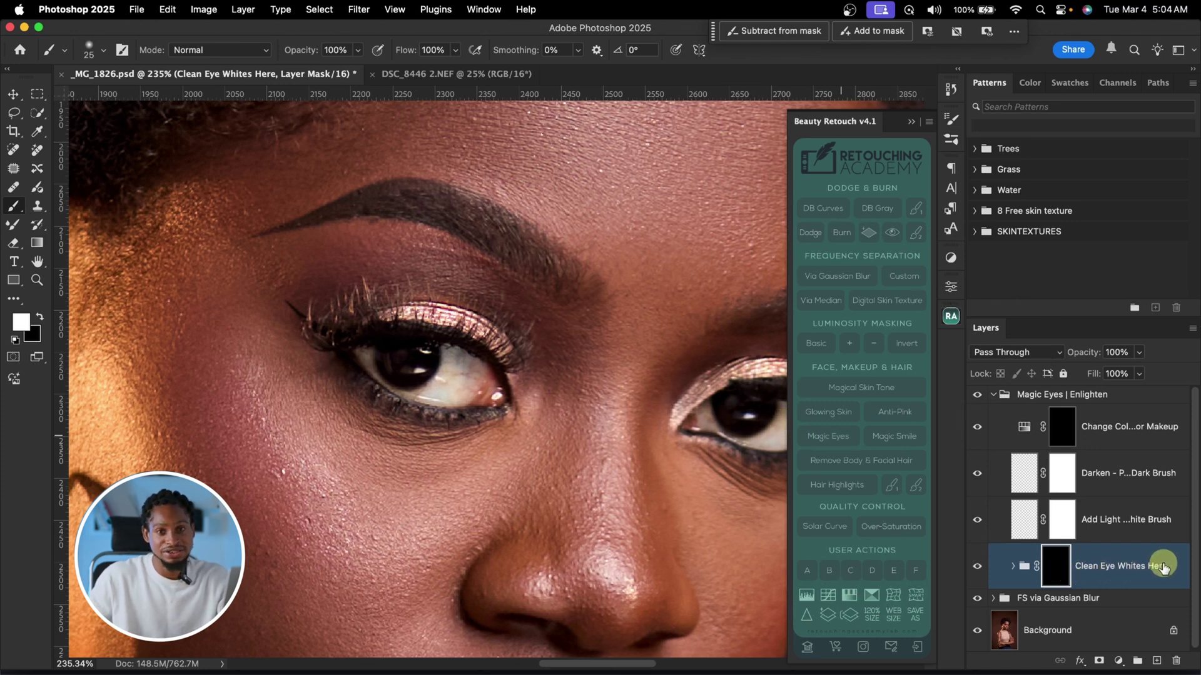
- Brighten the eye white on both sides of the iris in the Clean Eye Whites Here mask, comparing before and after
{"action": "scroll", "coordinate": [644, 418], "scroll_direction": "right", "scroll_amount": 5}
{"action": "key", "text": "bracketleft"}
{"action": "key", "text": "bracketleft"}
{"action": "key", "text": "bracketright"}
{"action": "mouse_move", "coordinate": [648, 423]}
{"action": "left_mouse_down"}
{"action": "mouse_move", "coordinate": [623, 439]}
{"action": "mouse_move", "coordinate": [637, 413]}
{"action": "mouse_move", "coordinate": [659, 426]}
{"action": "left_mouse_up"}
{"action": "key", "text": "bracketleft"}
{"action": "mouse_move", "coordinate": [569, 429]}
{"action": "left_mouse_down"}
{"action": "mouse_move", "coordinate": [563, 416]}
{"action": "mouse_move", "coordinate": [576, 429]}
{"action": "left_mouse_up"}
{"action": "left_click", "coordinate": [979, 567]}
{"action": "left_click", "coordinate": [982, 569]}
{"action": "left_click", "coordinate": [978, 568]}
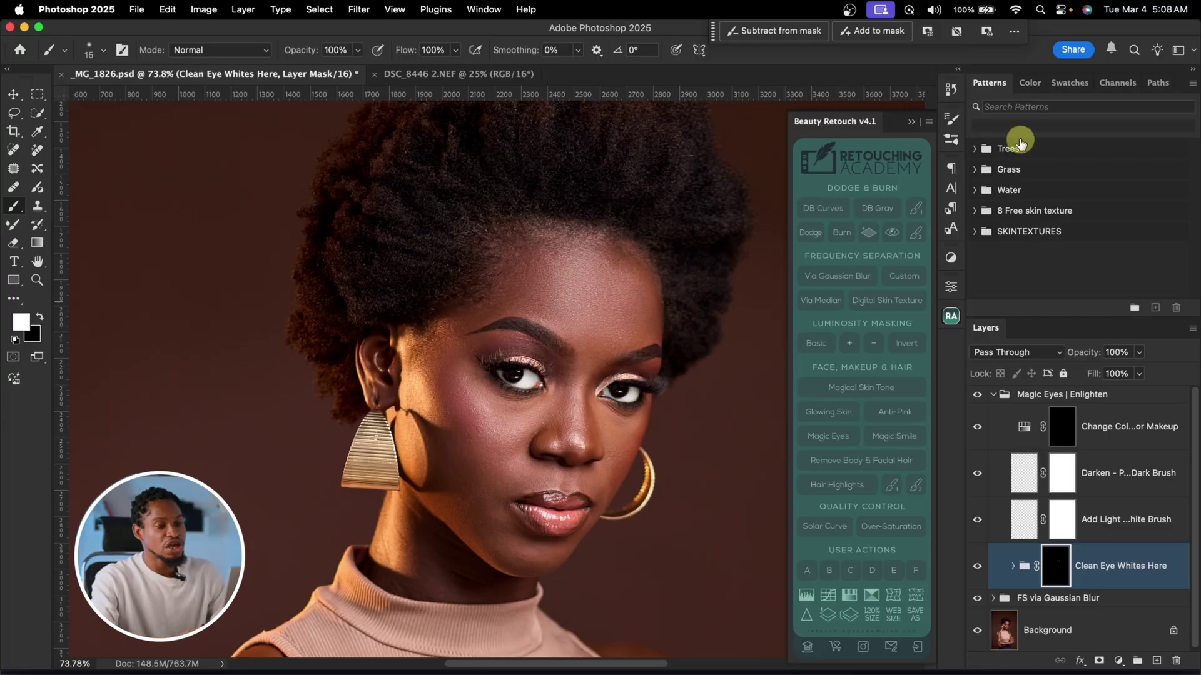
- Close the Beauty Retouch v4.1 panel and open the MUA Retouch v2.1 panel
{"action": "left_click", "coordinate": [911, 121]}
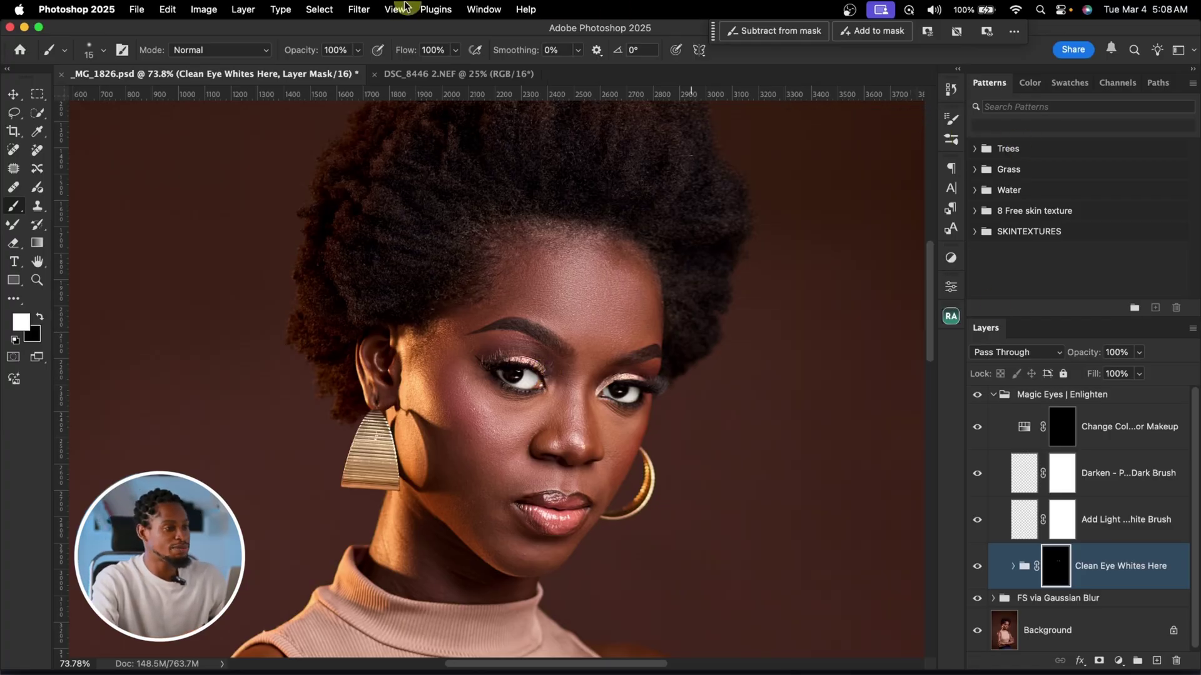
{"action": "left_click", "coordinate": [425, 9]}
{"action": "mouse_move", "coordinate": [507, 88]}
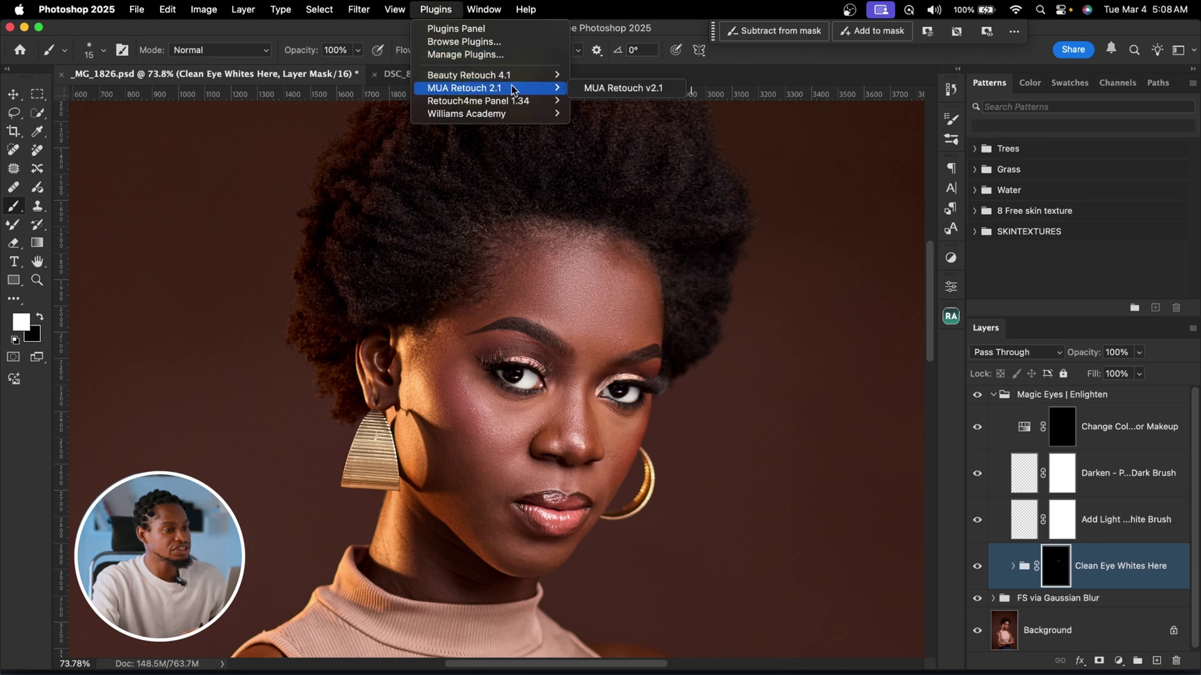
{"action": "left_click", "coordinate": [621, 89]}
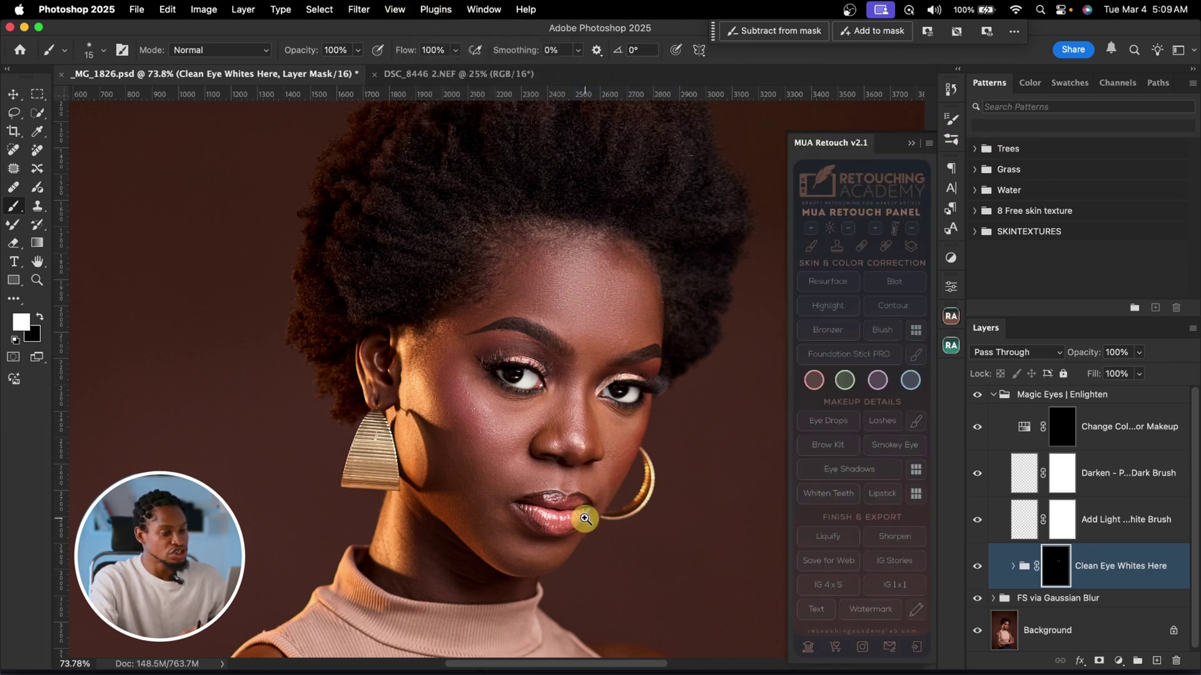
- Zoom to the mouth, collapse the Magic Eyes | Enlighten group and add a Lipstick group
{"action": "key", "text": "z"}
{"action": "left_click_drag", "start_coordinate": [579, 509], "coordinate": [617, 518]}
{"action": "scroll", "coordinate": [617, 517], "scroll_direction": "down", "scroll_amount": 1}
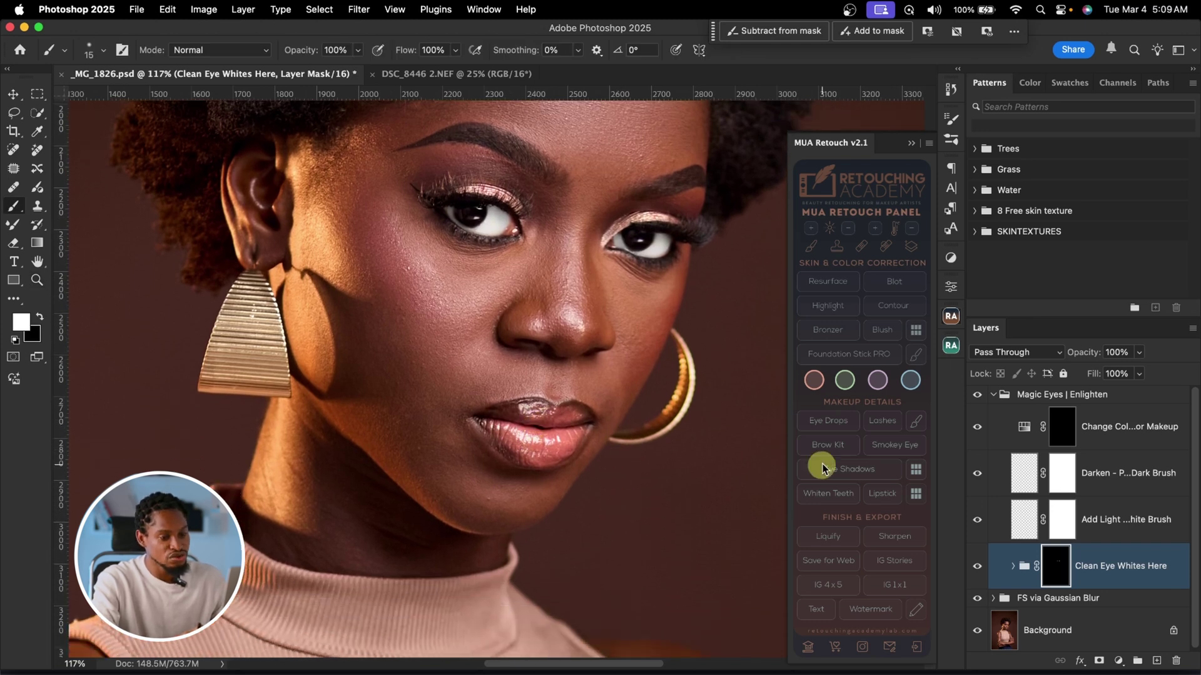
{"action": "left_click", "coordinate": [1012, 400]}
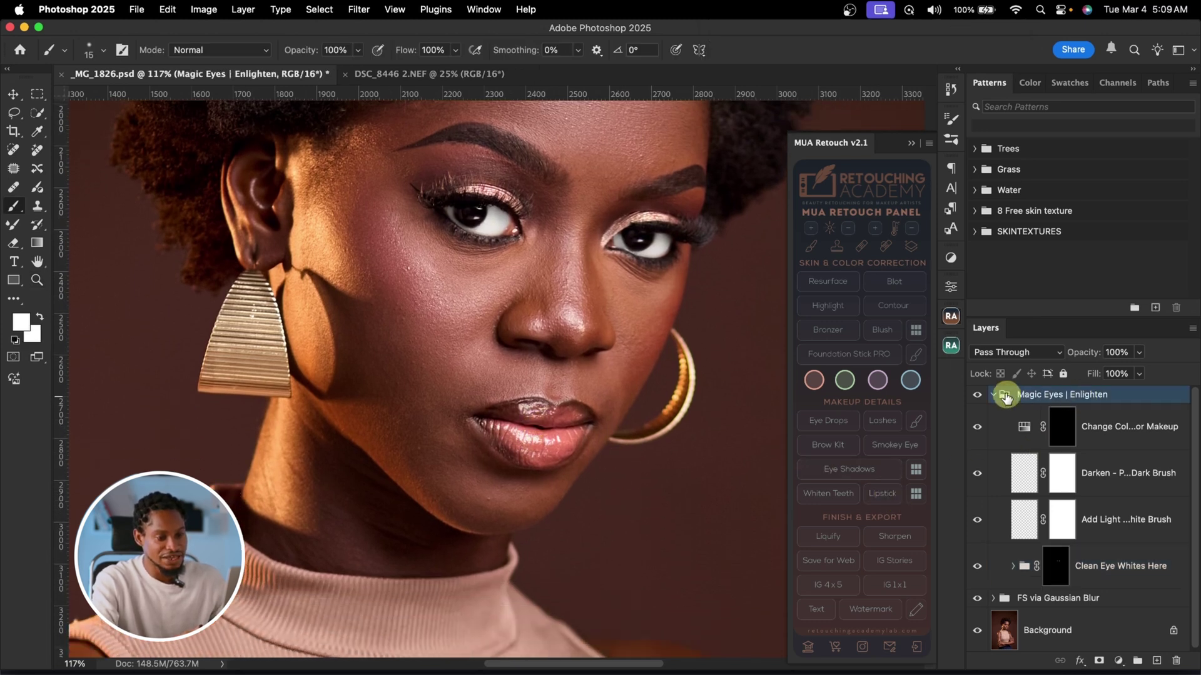
{"action": "left_click", "coordinate": [995, 394]}
{"action": "left_click", "coordinate": [883, 493]}
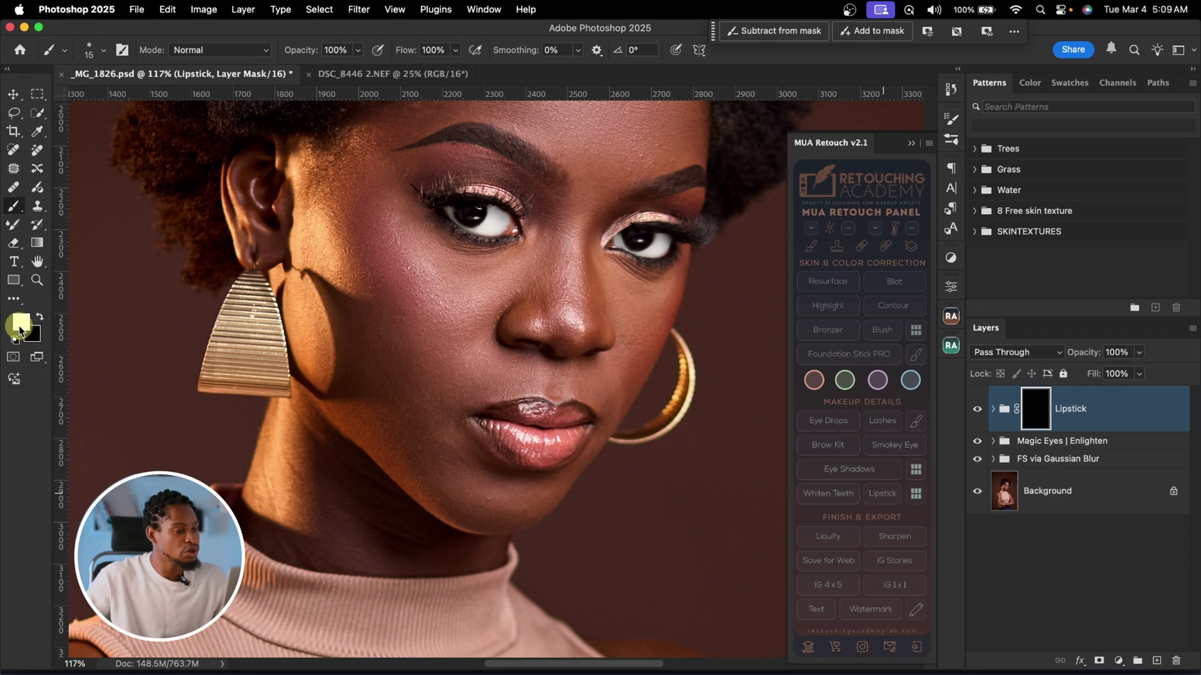
- Paint lipstick over both lips on the Lipstick mask and expand the group
{"action": "mouse_move", "coordinate": [538, 388]}
{"action": "left_mouse_down"}
{"action": "mouse_move", "coordinate": [579, 413]}
{"action": "mouse_move", "coordinate": [496, 415]}
{"action": "mouse_move", "coordinate": [503, 403]}
{"action": "mouse_move", "coordinate": [456, 424]}
{"action": "mouse_move", "coordinate": [494, 451]}
{"action": "mouse_move", "coordinate": [517, 418]}
{"action": "mouse_move", "coordinate": [944, 403]}
{"action": "left_mouse_up"}
{"action": "key", "text": "bracketright"}
{"action": "key", "text": "bracketright"}
{"action": "key", "text": "bracketright"}
{"action": "left_click", "coordinate": [1013, 431]}
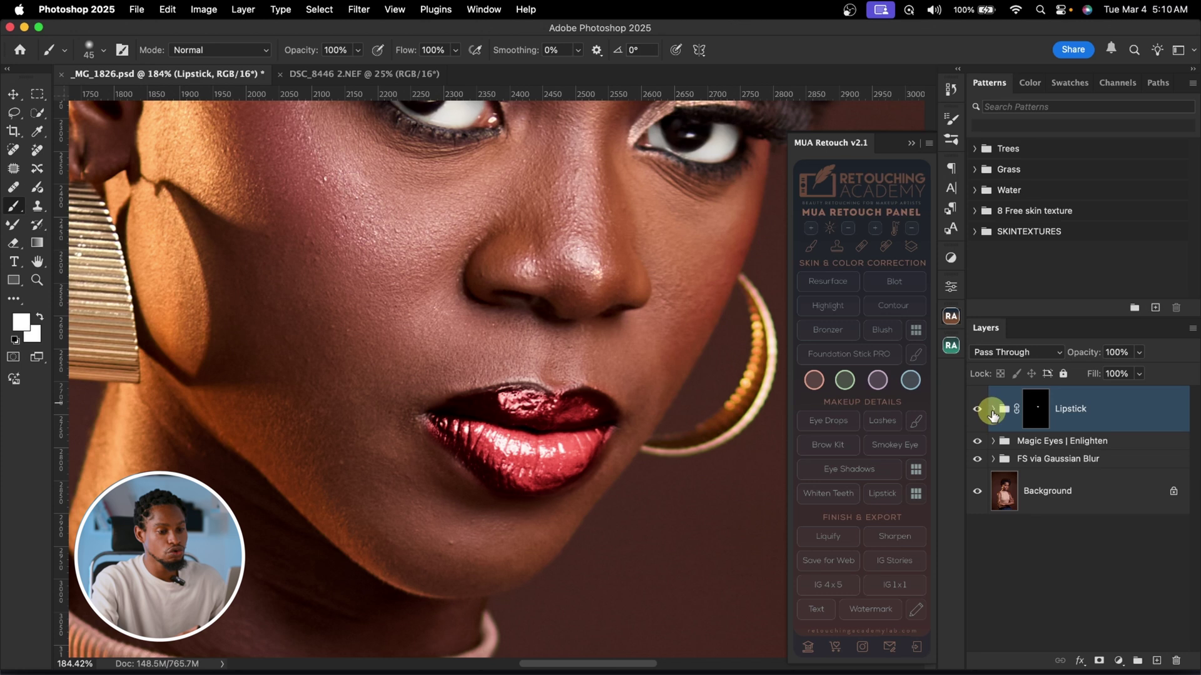
{"action": "left_click", "coordinate": [995, 410]}
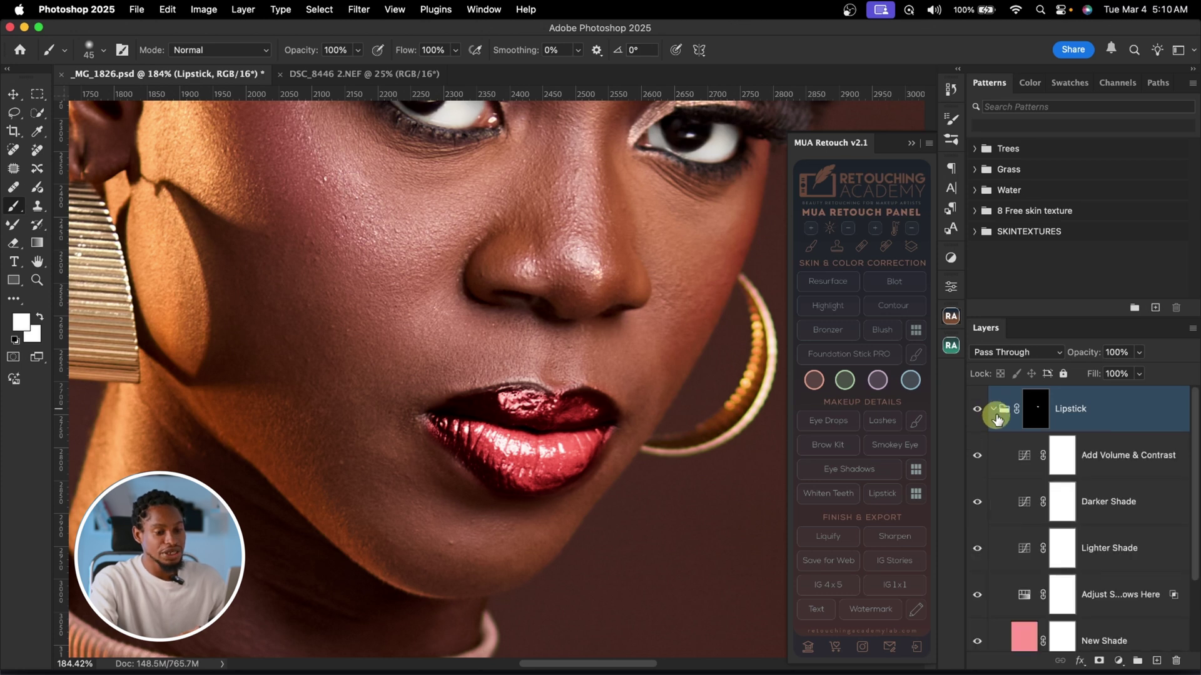
- Set the New Shade lipstick colour to dark plum 261e25
{"action": "scroll", "coordinate": [1067, 542], "scroll_direction": "down", "scroll_amount": 3}
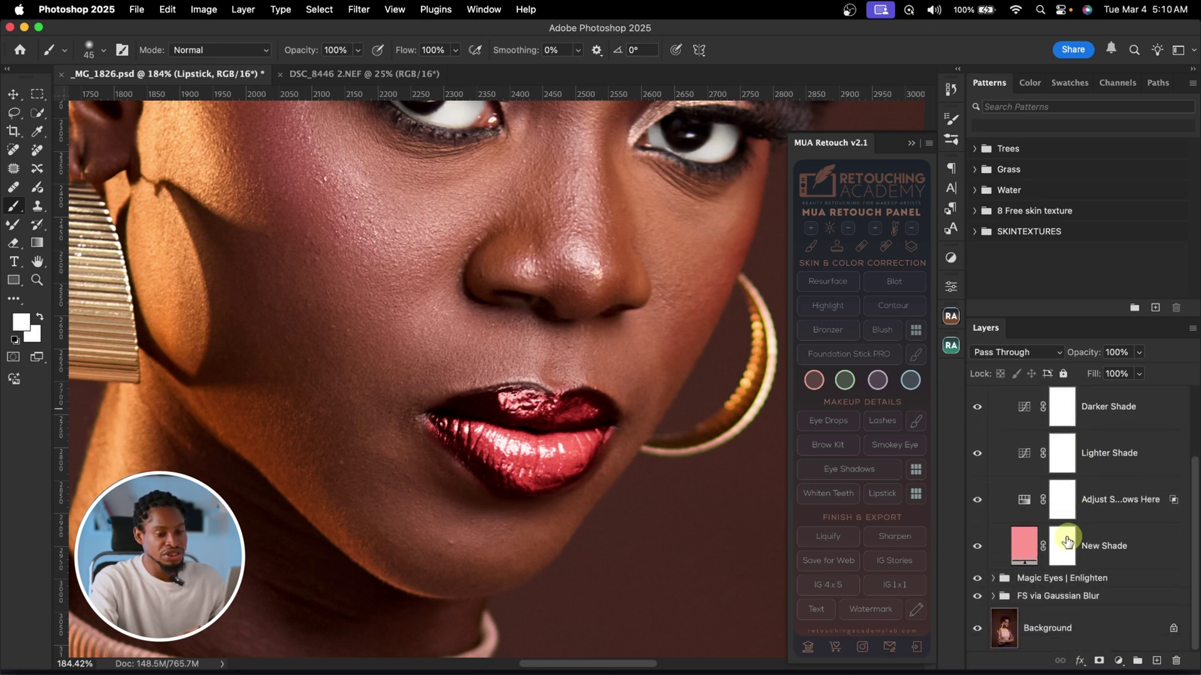
{"action": "left_click", "coordinate": [1024, 551]}
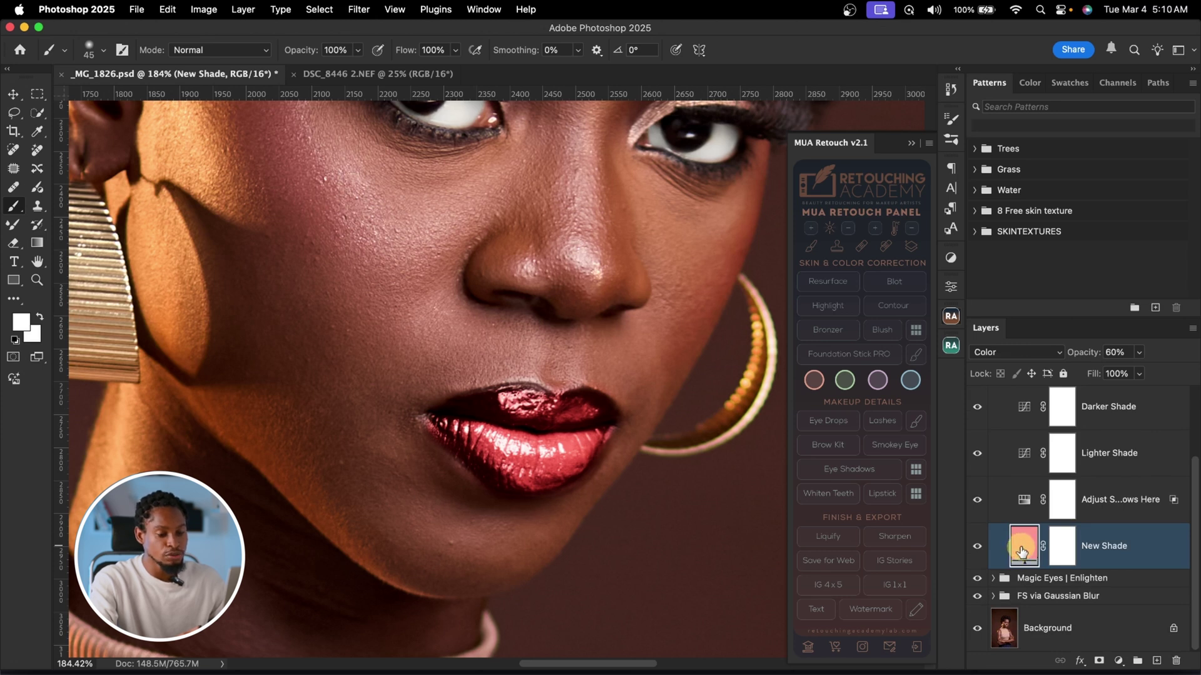
{"action": "double_click", "coordinate": [1022, 551]}
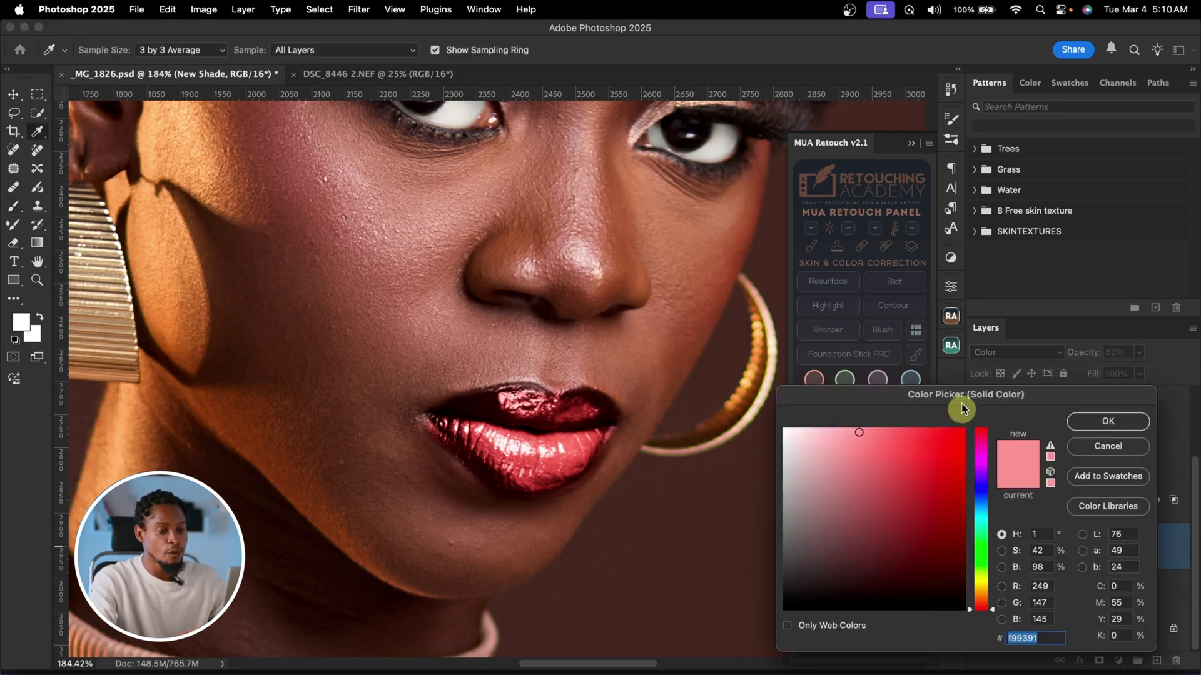
{"action": "left_click_drag", "start_coordinate": [961, 400], "coordinate": [902, 196]}
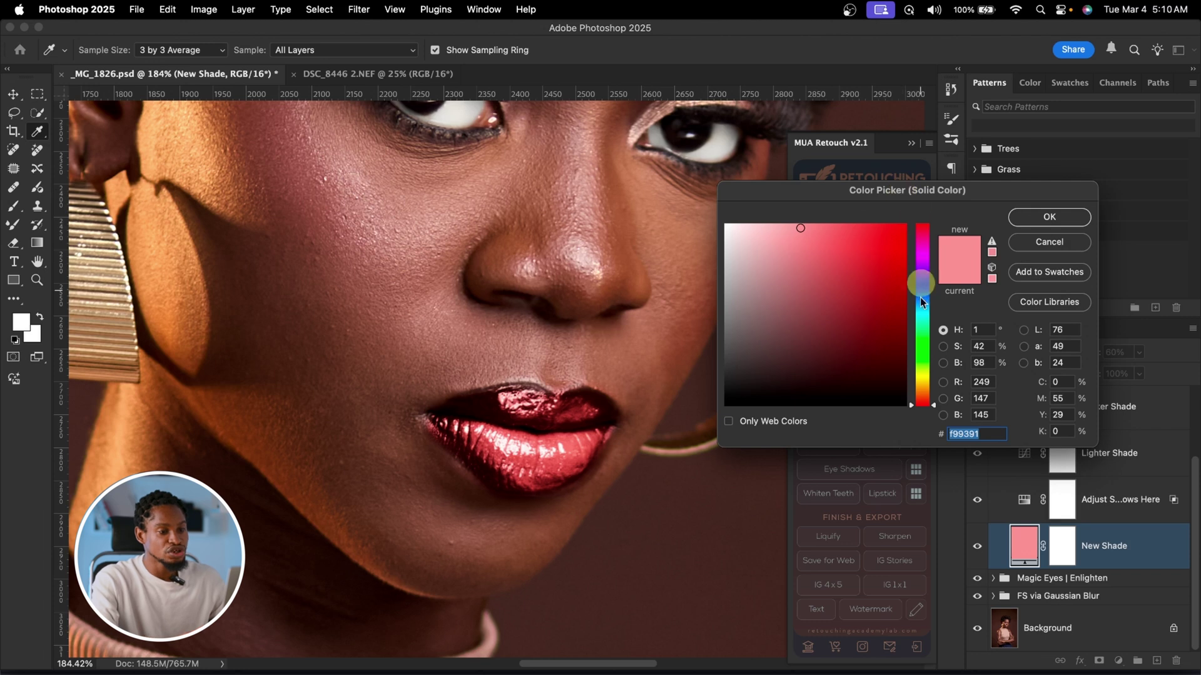
{"action": "left_click_drag", "start_coordinate": [935, 407], "coordinate": [933, 248]}
{"action": "mouse_move", "coordinate": [802, 229]}
{"action": "left_mouse_down"}
{"action": "mouse_move", "coordinate": [853, 238]}
{"action": "mouse_move", "coordinate": [827, 261]}
{"action": "left_mouse_up"}
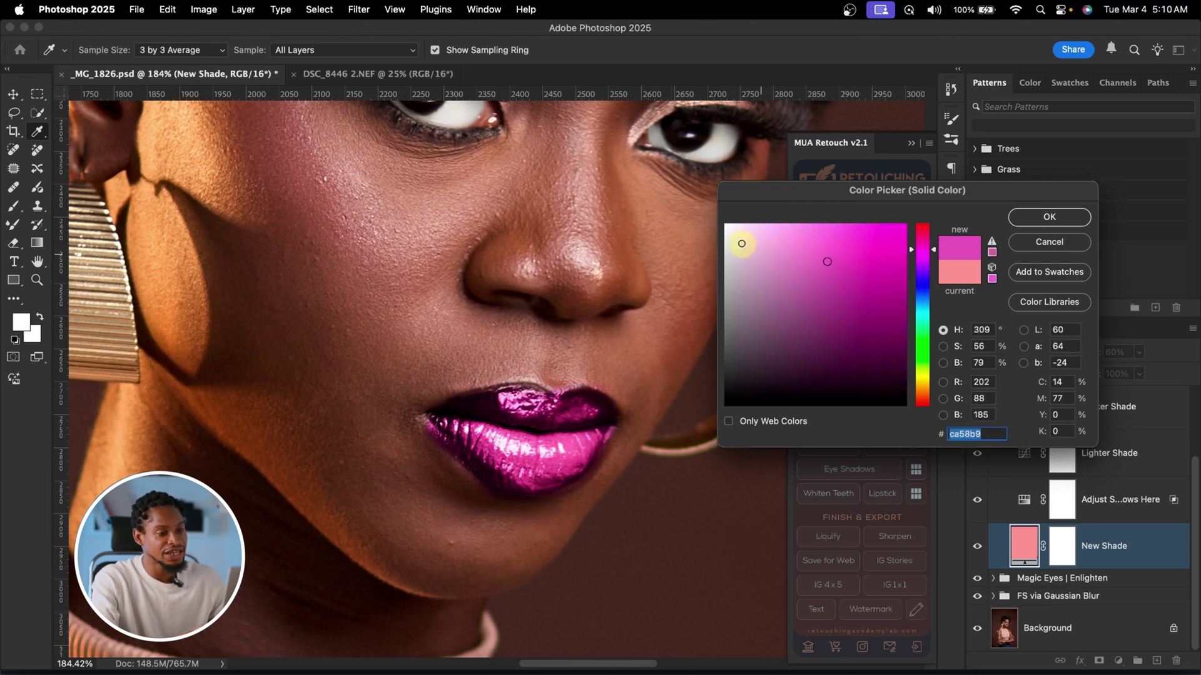
{"action": "mouse_move", "coordinate": [737, 240]}
{"action": "left_mouse_down"}
{"action": "mouse_move", "coordinate": [769, 351]}
{"action": "mouse_move", "coordinate": [764, 379]}
{"action": "left_mouse_up"}
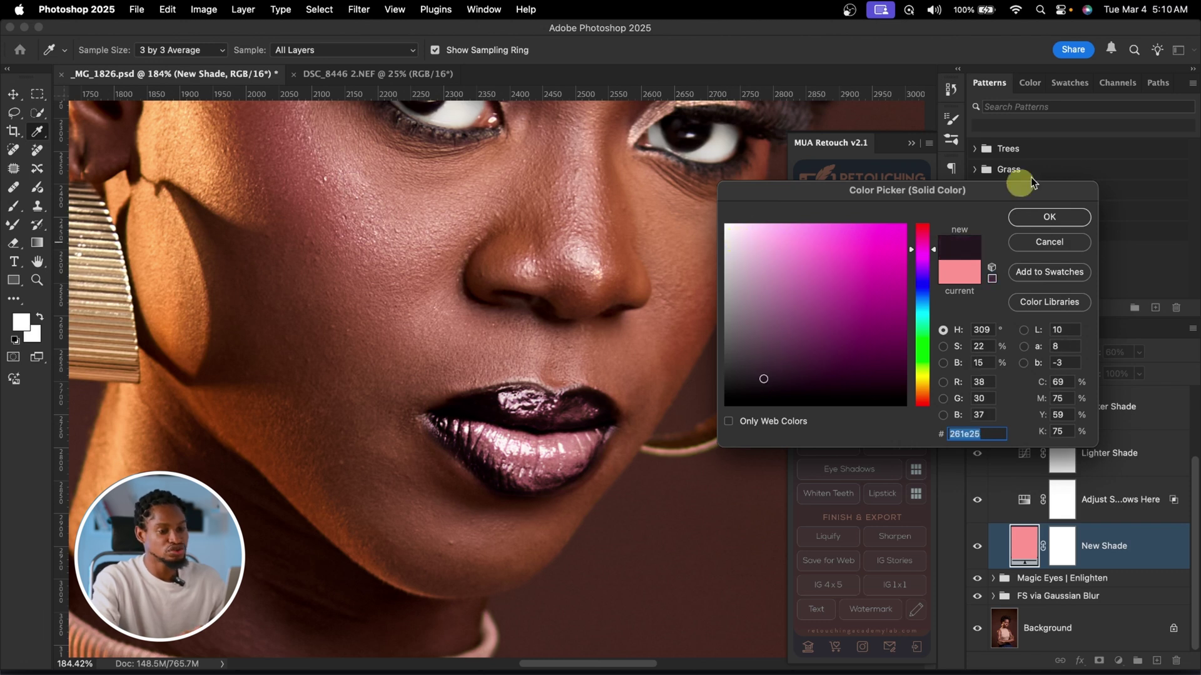
{"action": "left_click", "coordinate": [1049, 217]}
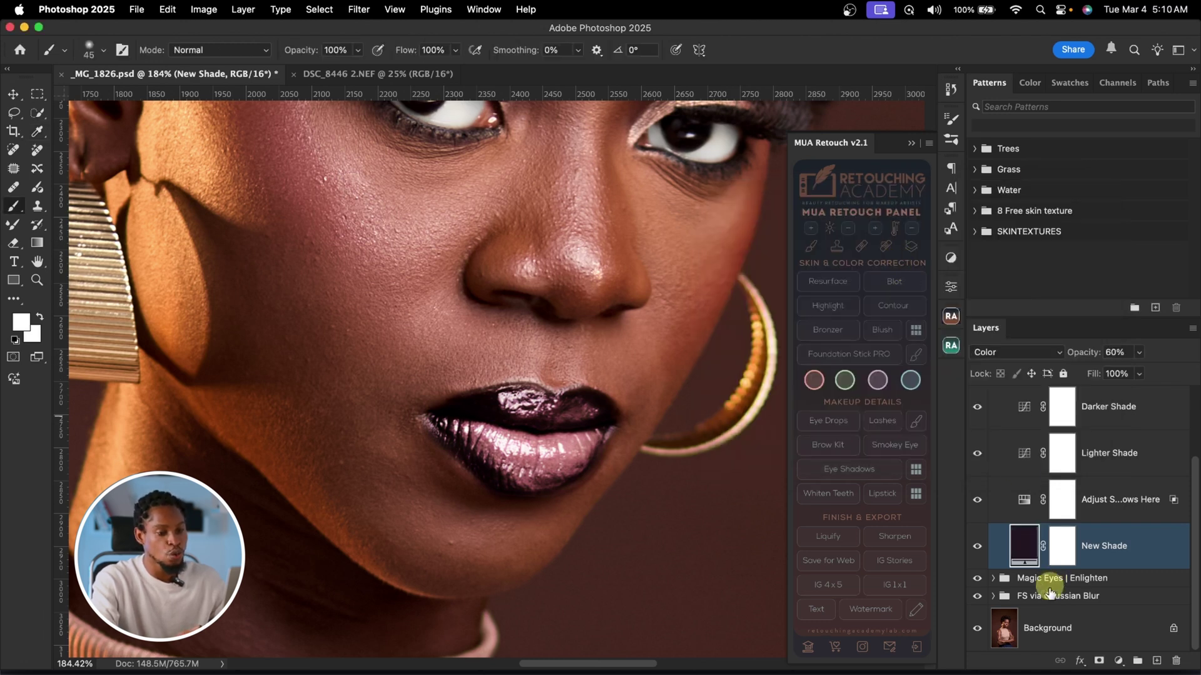
- Toggle the Lighter Shade and Darker Shade layers off and on to compare
{"action": "scroll", "coordinate": [1071, 477], "scroll_direction": "up", "scroll_amount": 1}
{"action": "scroll", "coordinate": [1071, 477], "scroll_direction": "up", "scroll_amount": 4}
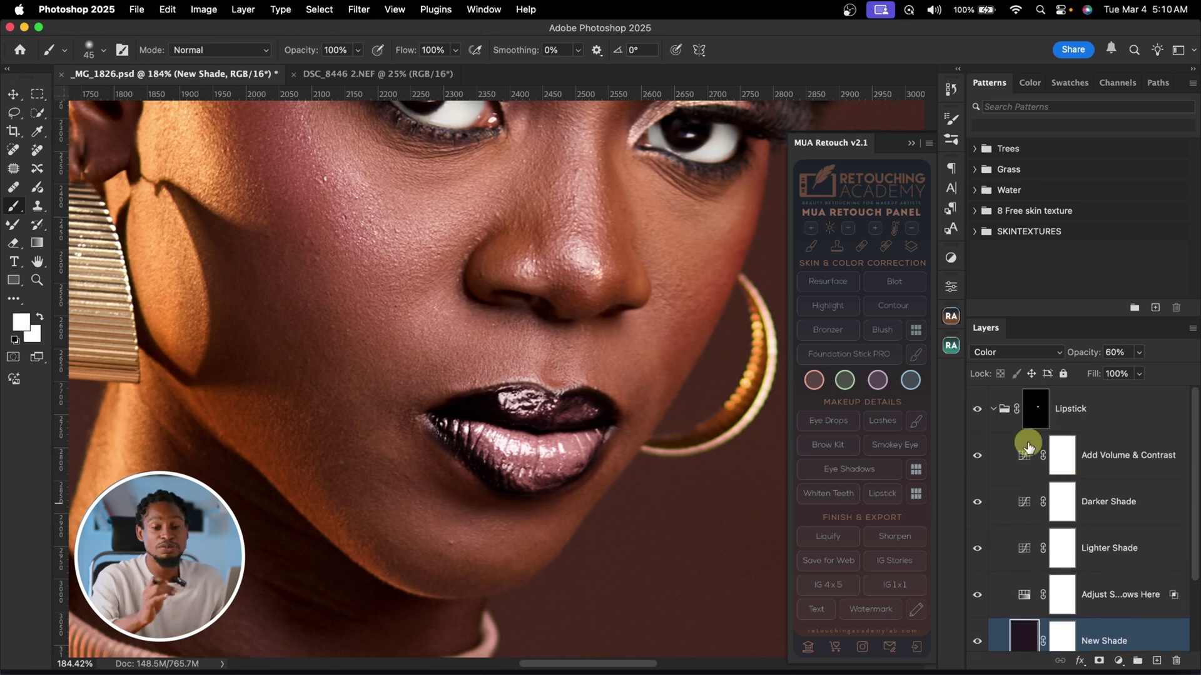
{"action": "left_click", "coordinate": [979, 550]}
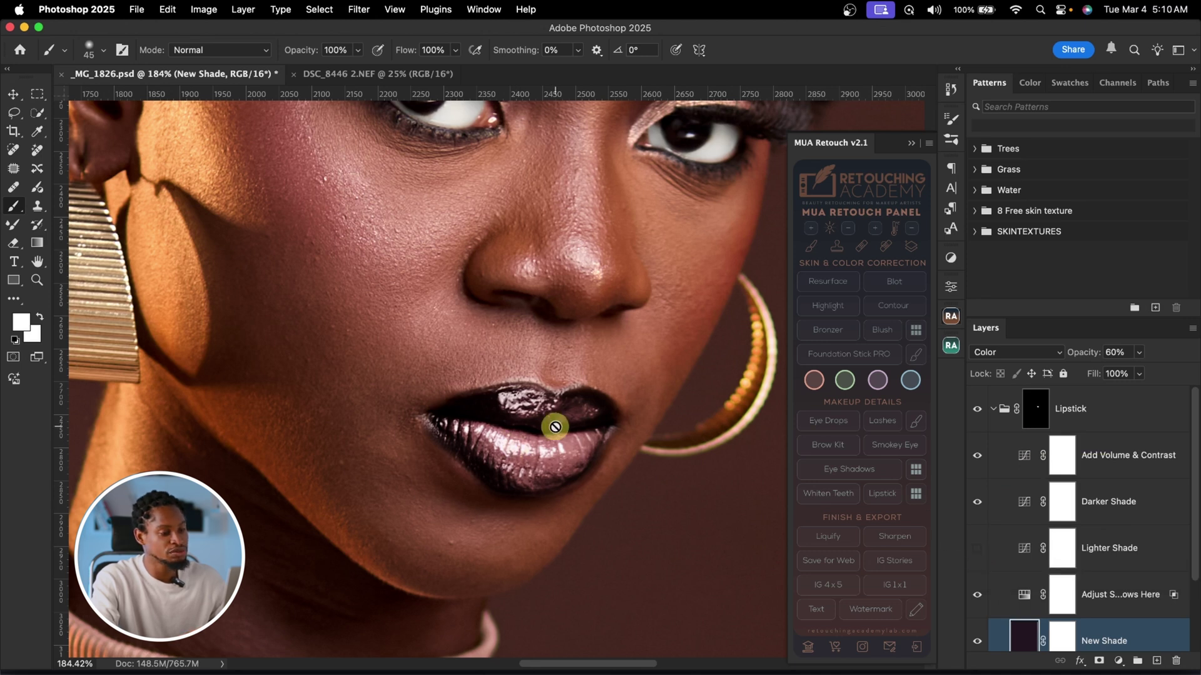
{"action": "left_click", "coordinate": [978, 550]}
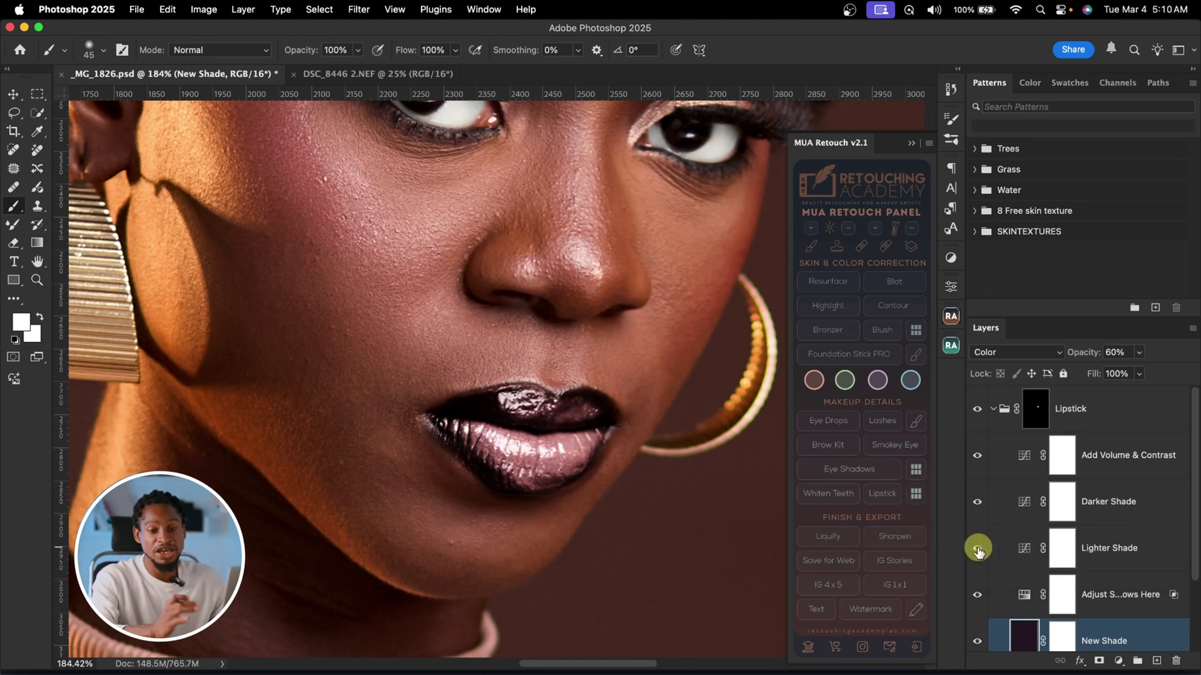
{"action": "left_click", "coordinate": [978, 505]}
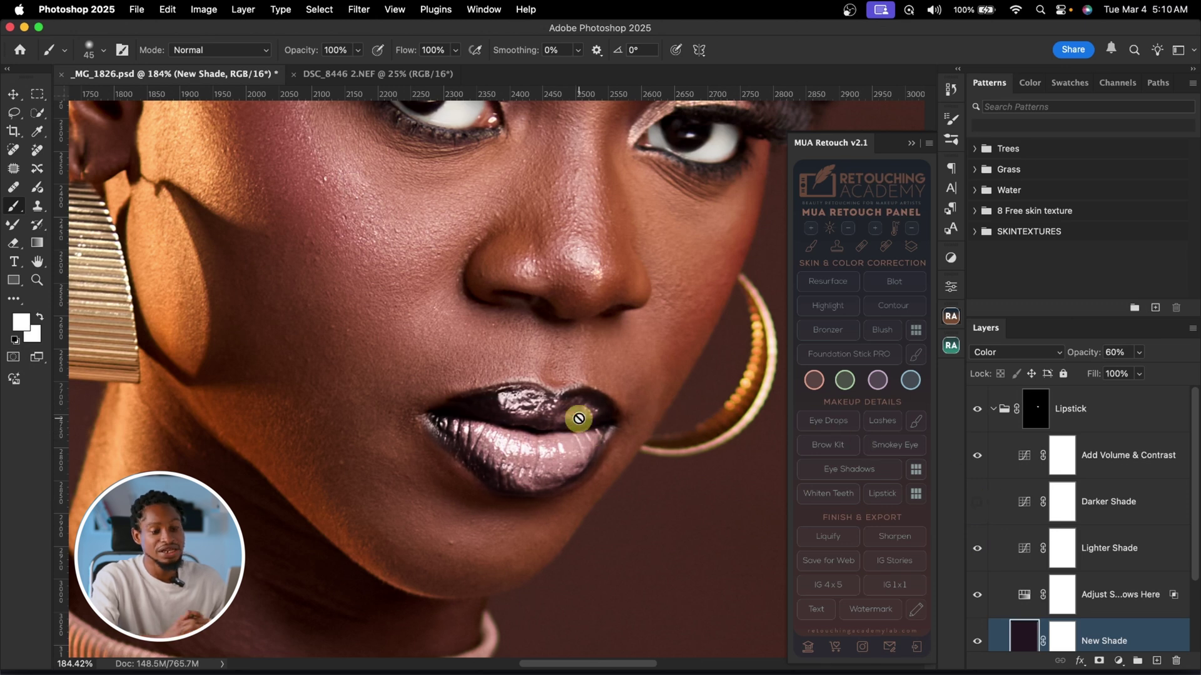
{"action": "left_click", "coordinate": [978, 505]}
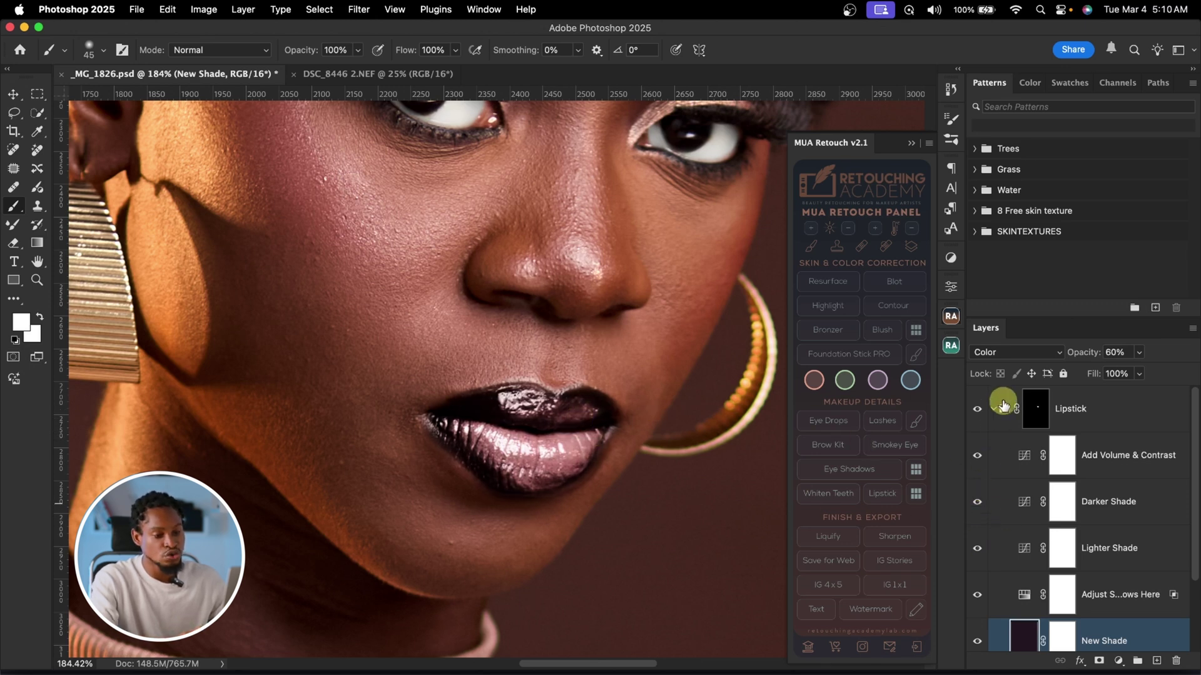
- Collapse the Lipstick group and toggle its visibility for a before-and-after check
{"action": "left_click", "coordinate": [995, 411]}
{"action": "left_click", "coordinate": [974, 410]}
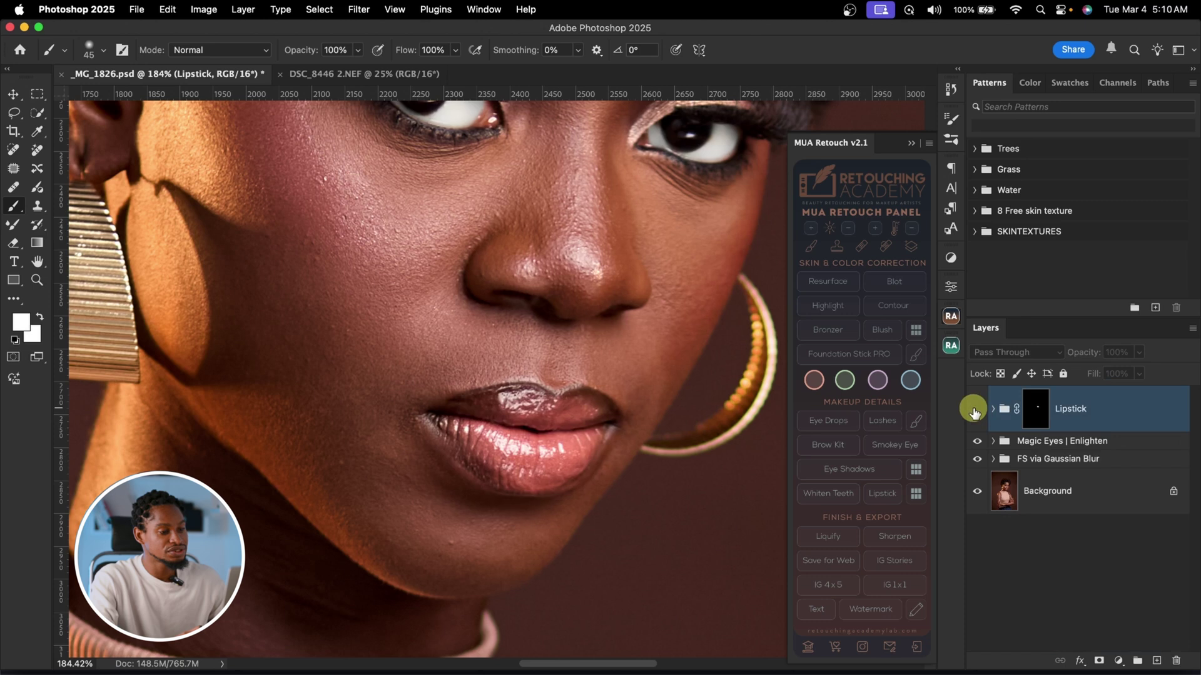
{"action": "left_click", "coordinate": [975, 411]}
{"action": "left_click", "coordinate": [975, 410]}
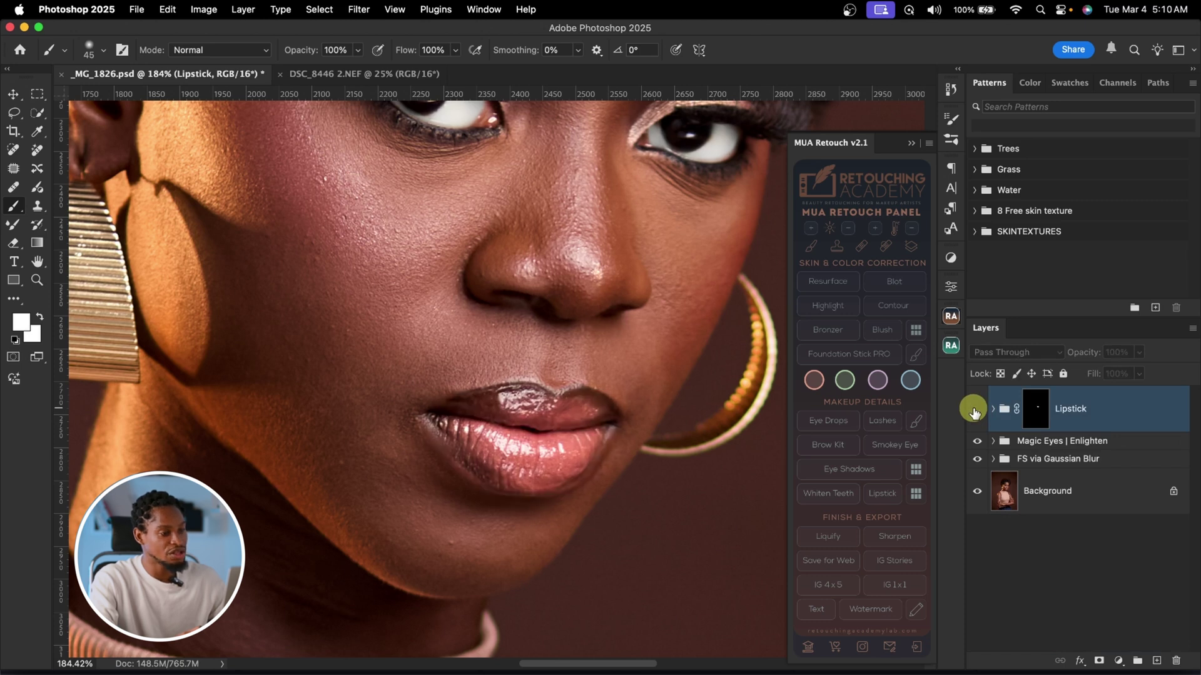
{"action": "left_click", "coordinate": [974, 410]}
{"action": "scroll", "coordinate": [616, 351], "scroll_direction": "down", "scroll_amount": 5}
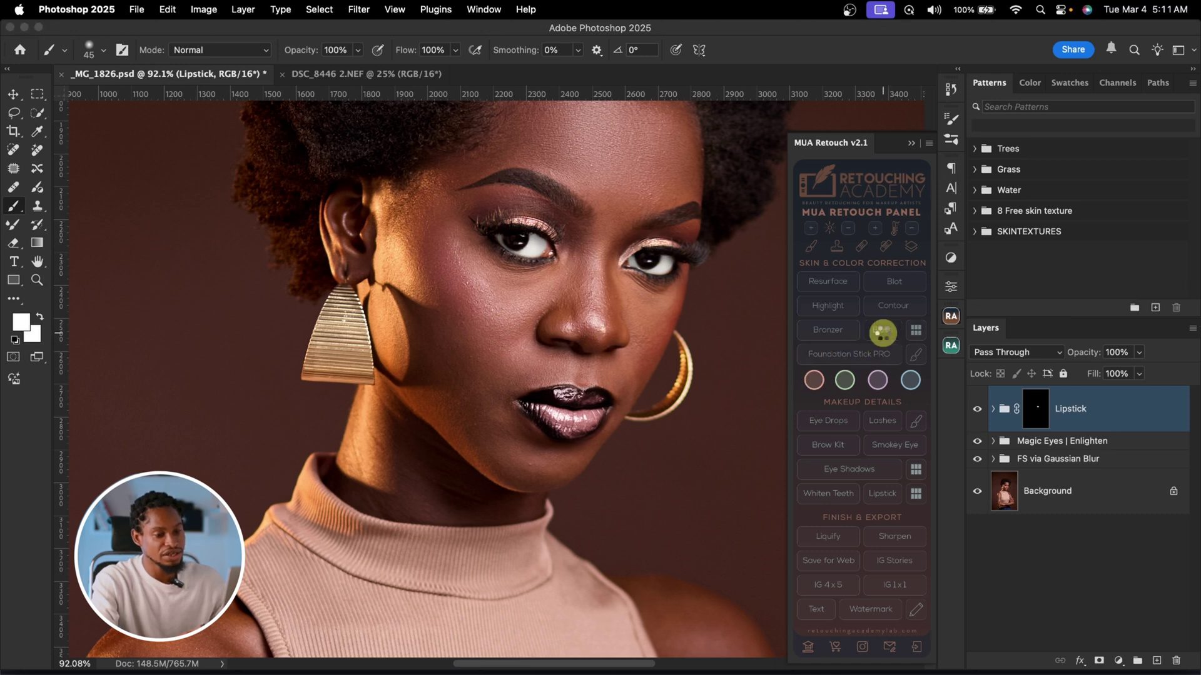
- Add a Blush group and paint blush on both cheeks through its mask
{"action": "left_click", "coordinate": [883, 332]}
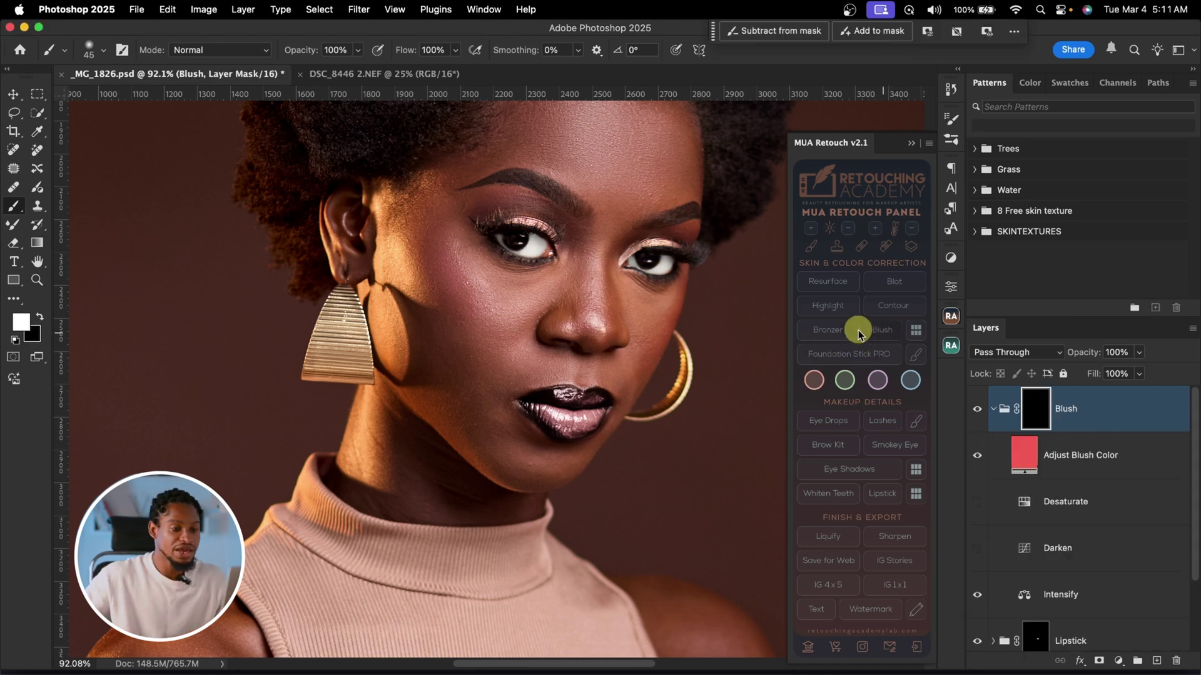
{"action": "key", "text": "bracketright"}
{"action": "key", "text": "bracketright"}
{"action": "key", "text": "bracketright"}
{"action": "key", "text": "bracketleft"}
{"action": "mouse_move", "coordinate": [440, 250]}
{"action": "left_mouse_down"}
{"action": "mouse_move", "coordinate": [442, 287]}
{"action": "mouse_move", "coordinate": [476, 319]}
{"action": "left_mouse_up"}
{"action": "key", "text": "bracketleft"}
{"action": "key", "text": "bracketleft"}
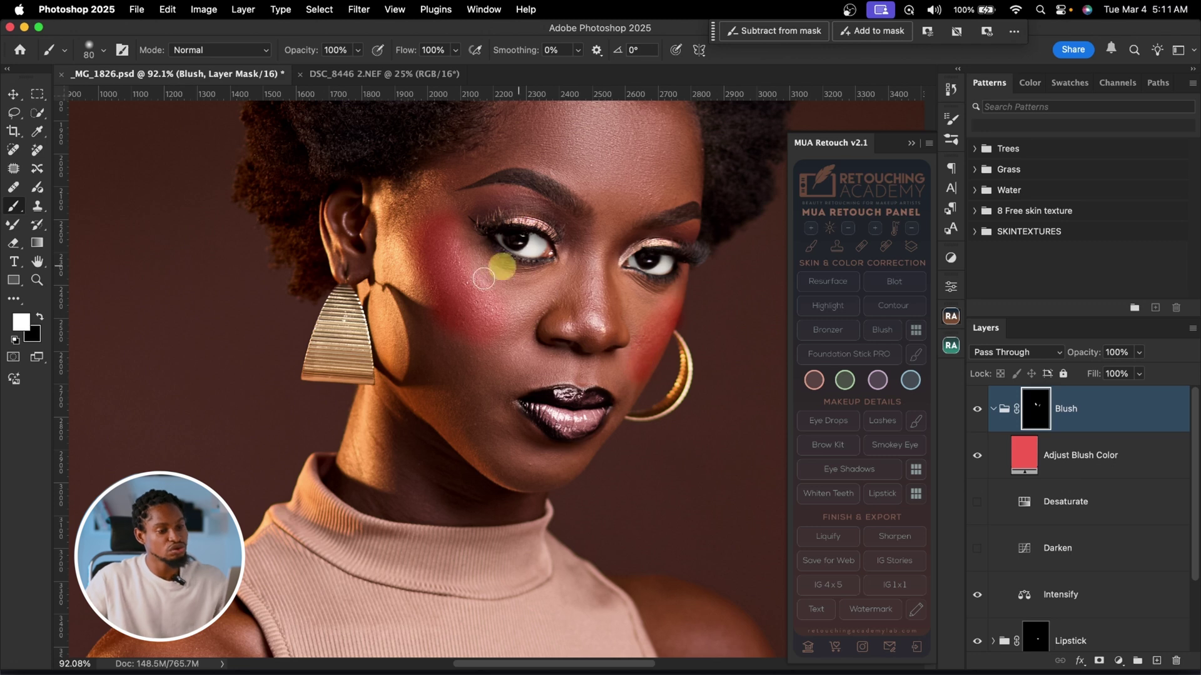
- Set Adjust Blush Color to warm orange db9054 and collapse the Blush group
{"action": "left_click", "coordinate": [1026, 462]}
{"action": "double_click", "coordinate": [1027, 462]}
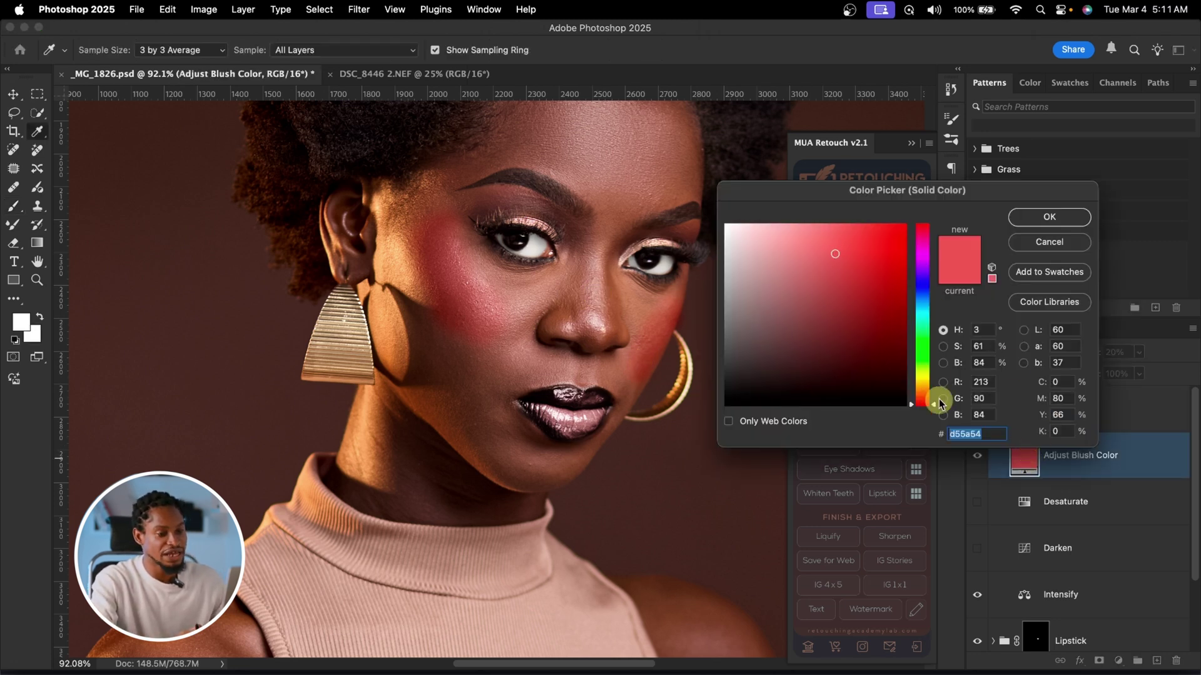
{"action": "mouse_move", "coordinate": [931, 407]}
{"action": "left_mouse_down"}
{"action": "mouse_move", "coordinate": [925, 287]}
{"action": "mouse_move", "coordinate": [920, 396]}
{"action": "left_mouse_up"}
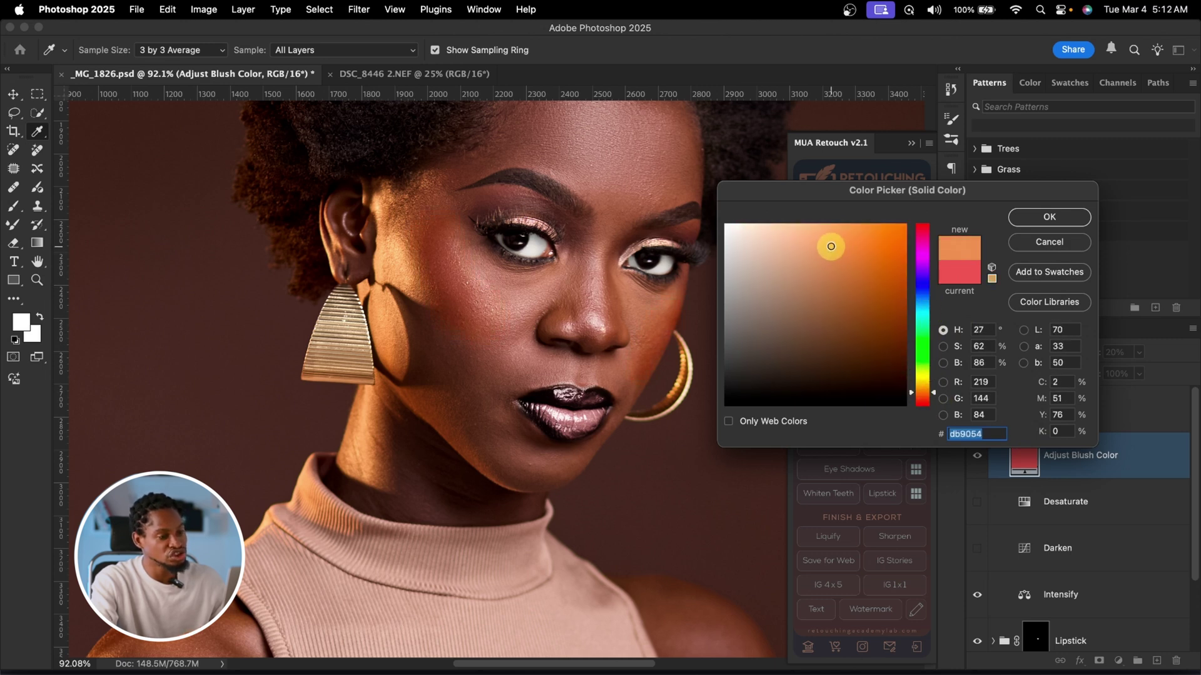
{"action": "left_click", "coordinate": [1049, 217]}
{"action": "left_click", "coordinate": [987, 414]}
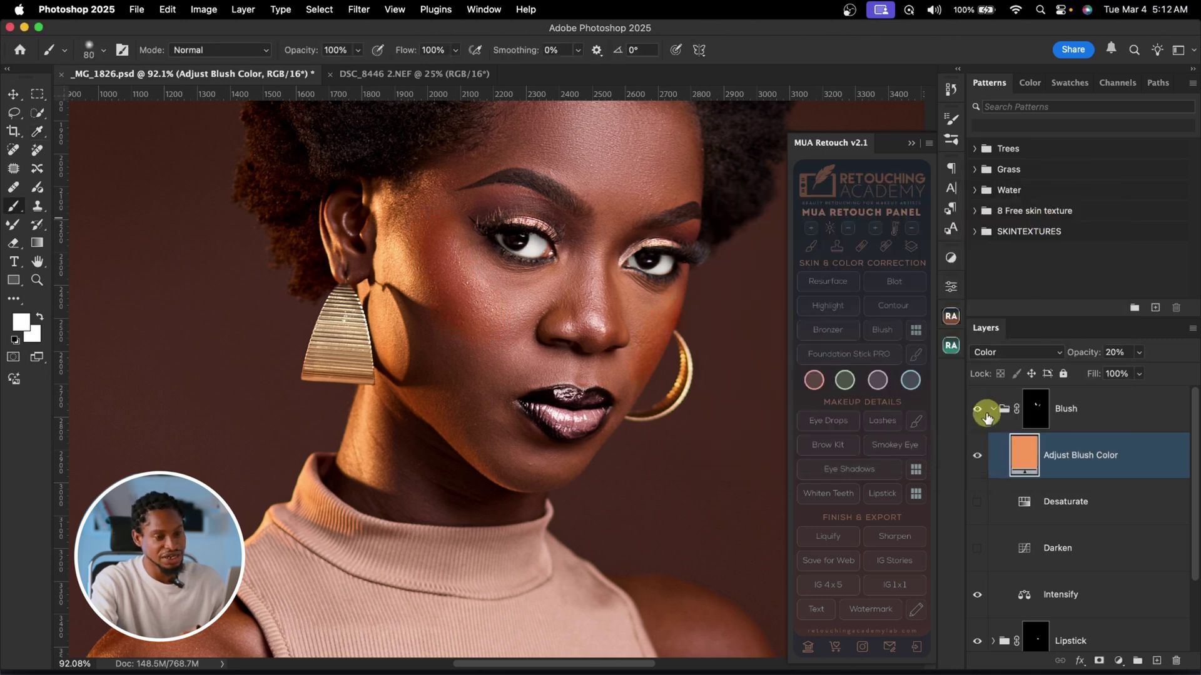
{"action": "left_click", "coordinate": [994, 410]}
{"action": "mouse_move", "coordinate": [582, 346]}
{"action": "left_mouse_down"}
{"action": "mouse_move", "coordinate": [606, 322]}
{"action": "mouse_move", "coordinate": [571, 324]}
{"action": "left_mouse_up"}
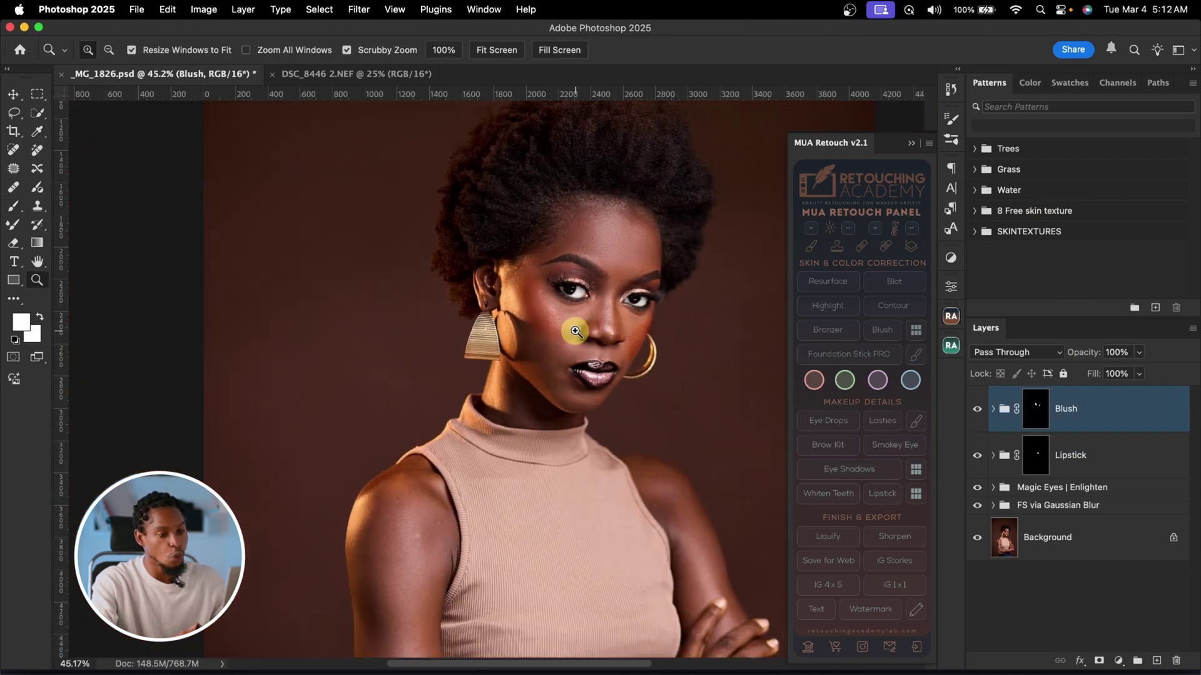
- Target the Blush group's layer mask, leaving Blush and Lipstick groups intact
{"action": "left_click", "coordinate": [845, 378]}
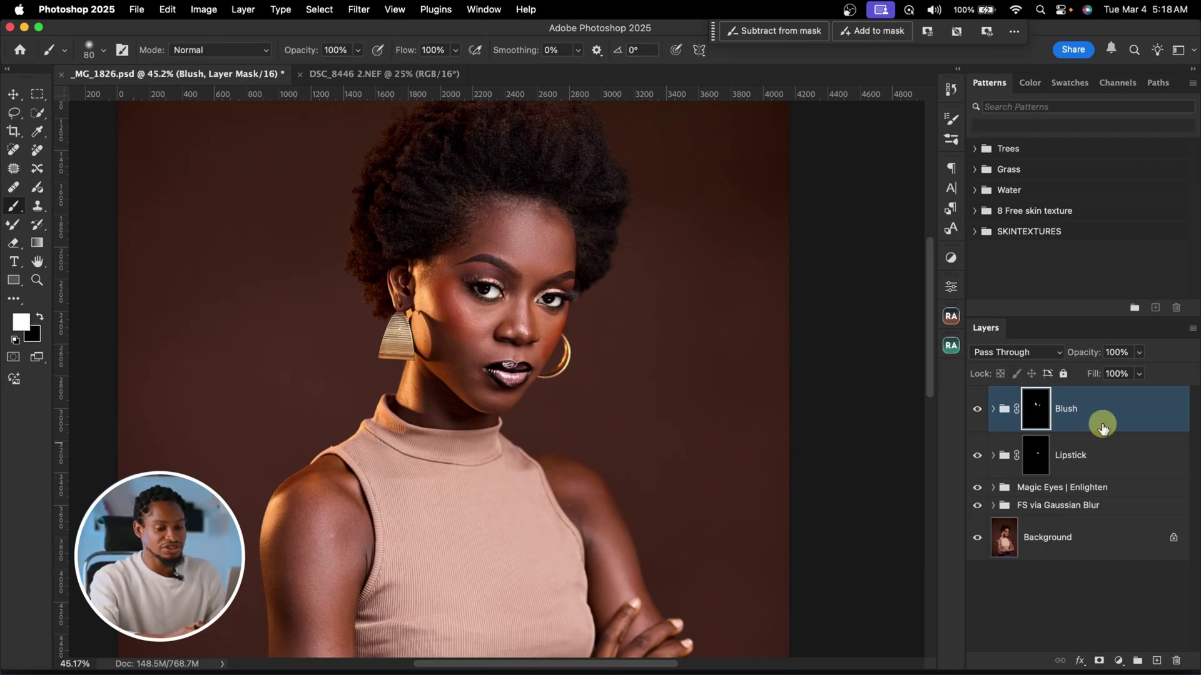
- Delete the Blush and Lipstick groups and duplicate Background into Layer 1
{"action": "key", "text": "BackSpace"}
{"action": "key", "text": "BackSpace"}
{"action": "key", "text": "BackSpace"}
{"action": "key", "text": "BackSpace"}
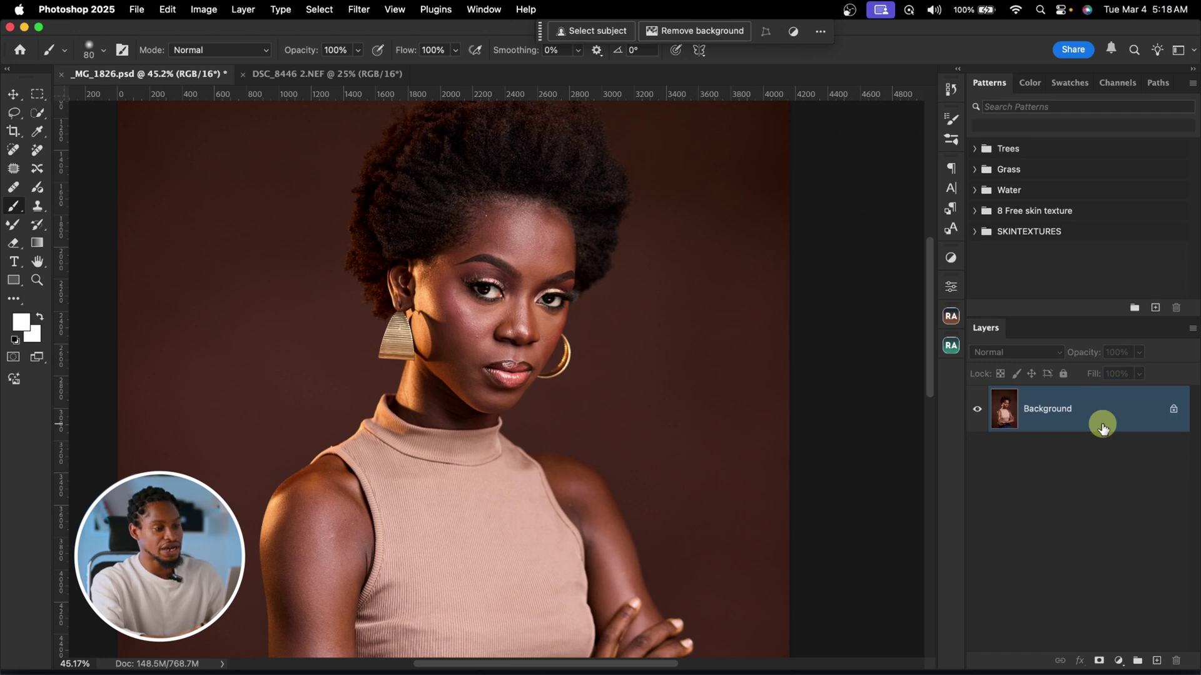
{"action": "key", "text": "z"}
{"action": "mouse_move", "coordinate": [544, 276]}
{"action": "left_mouse_down"}
{"action": "mouse_move", "coordinate": [528, 275]}
{"action": "mouse_move", "coordinate": [625, 278]}
{"action": "mouse_move", "coordinate": [544, 289]}
{"action": "left_mouse_up"}
{"action": "key", "text": "z"}
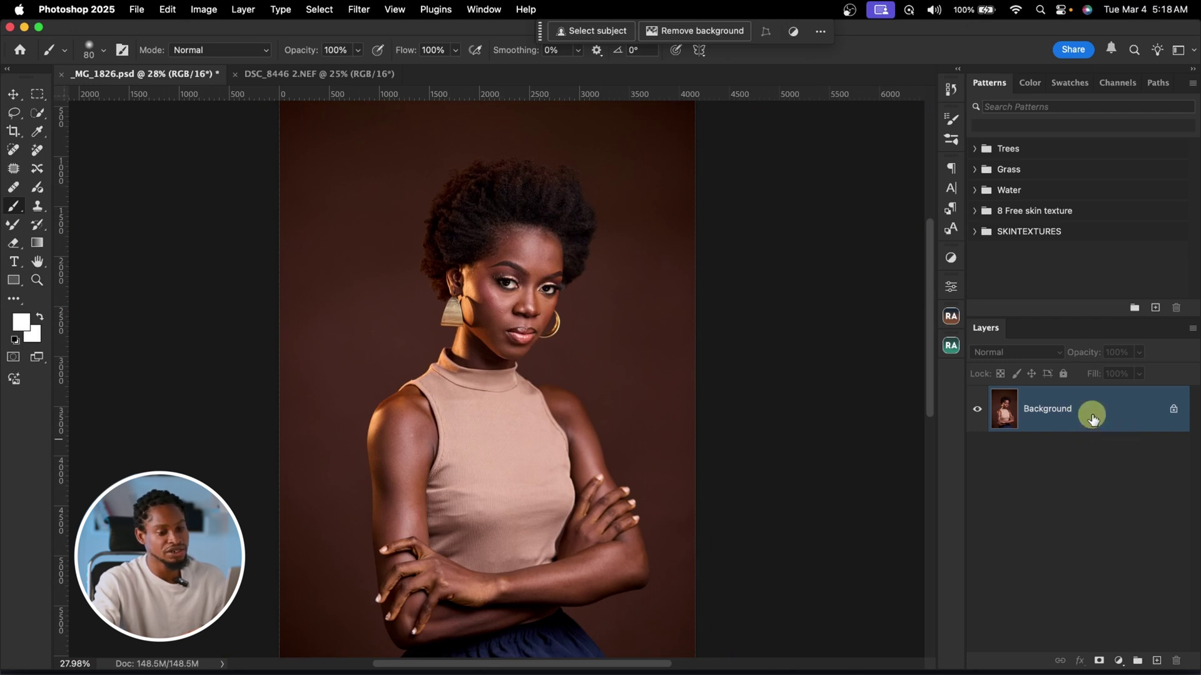
{"action": "key", "text": "super+j"}
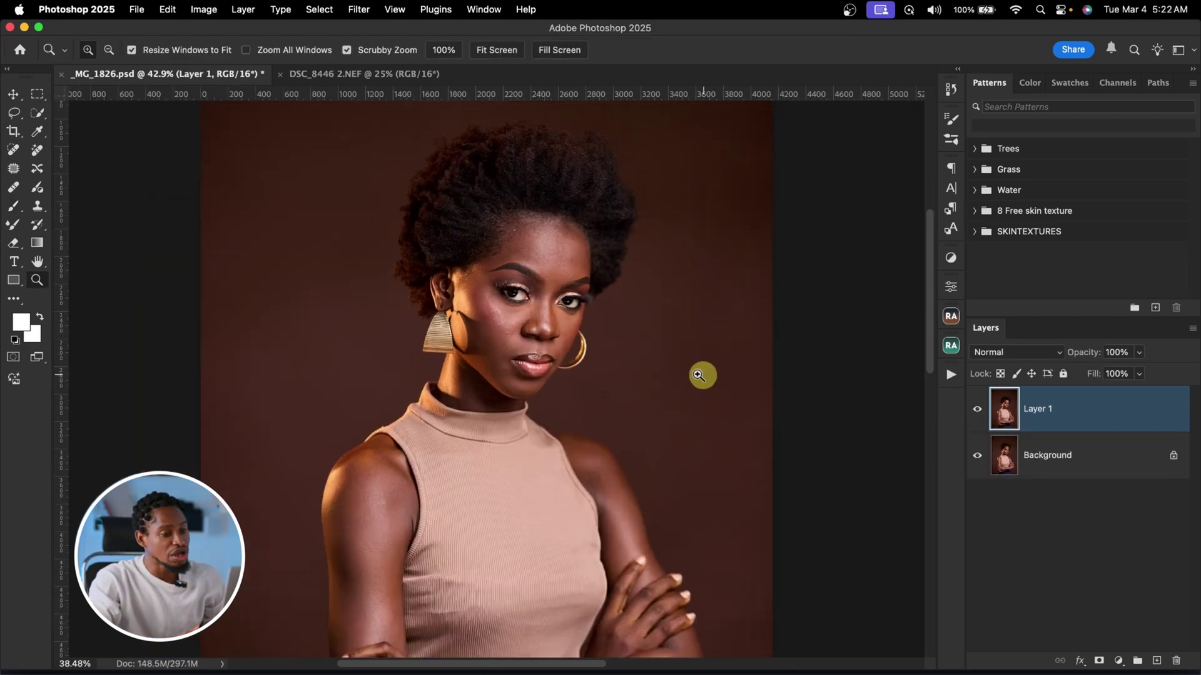
- Open the saved retouching actions and toggle the Retouch4Me group off and on to compare
{"action": "left_click_drag", "start_coordinate": [702, 375], "coordinate": [676, 373]}
{"action": "scroll", "coordinate": [675, 373], "scroll_direction": "down", "scroll_amount": 2}
{"action": "scroll", "coordinate": [676, 373], "scroll_direction": "right", "scroll_amount": 2}
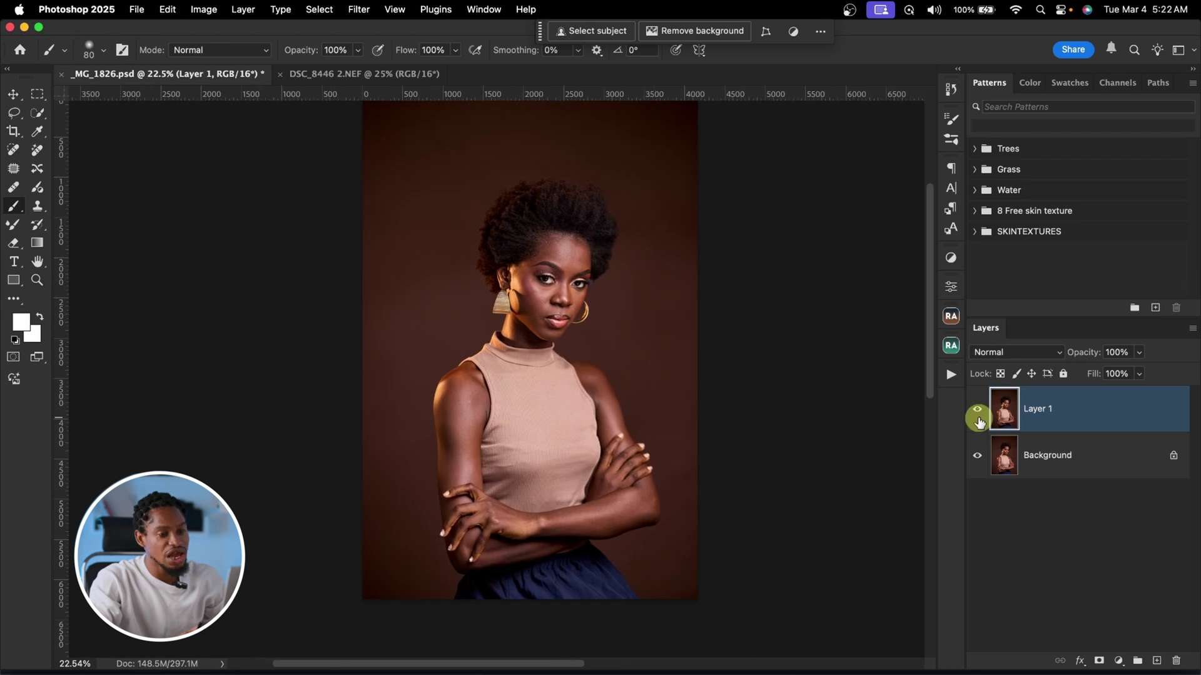
{"action": "left_click", "coordinate": [951, 376]}
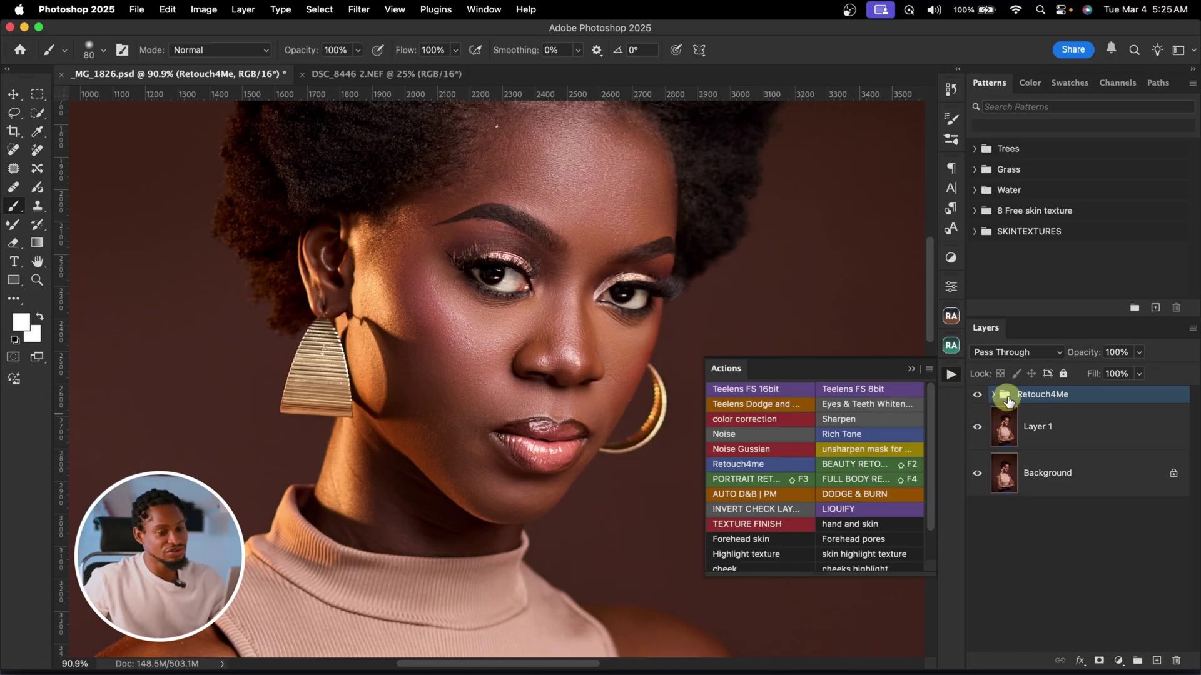
{"action": "left_click", "coordinate": [977, 397]}
{"action": "left_click", "coordinate": [976, 399]}
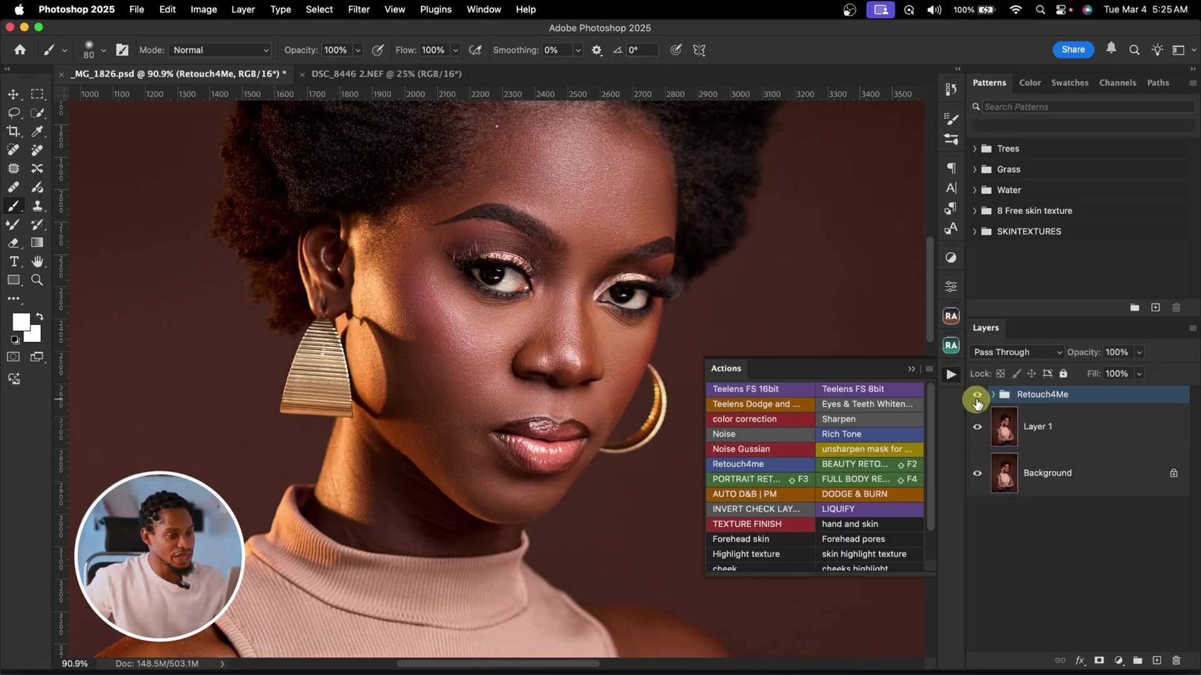
{"action": "left_click", "coordinate": [976, 400]}
{"action": "left_click", "coordinate": [977, 400]}
- Close the actions list, zoom out and delete the Retouch4Me group
{"action": "left_click", "coordinate": [910, 369]}
{"action": "key", "text": "z"}
{"action": "mouse_move", "coordinate": [627, 354]}
{"action": "left_mouse_down"}
{"action": "mouse_move", "coordinate": [529, 343]}
{"action": "mouse_move", "coordinate": [550, 356]}
{"action": "left_mouse_up"}
{"action": "key", "text": "b"}
{"action": "scroll", "coordinate": [536, 356], "scroll_direction": "down", "scroll_amount": 3}
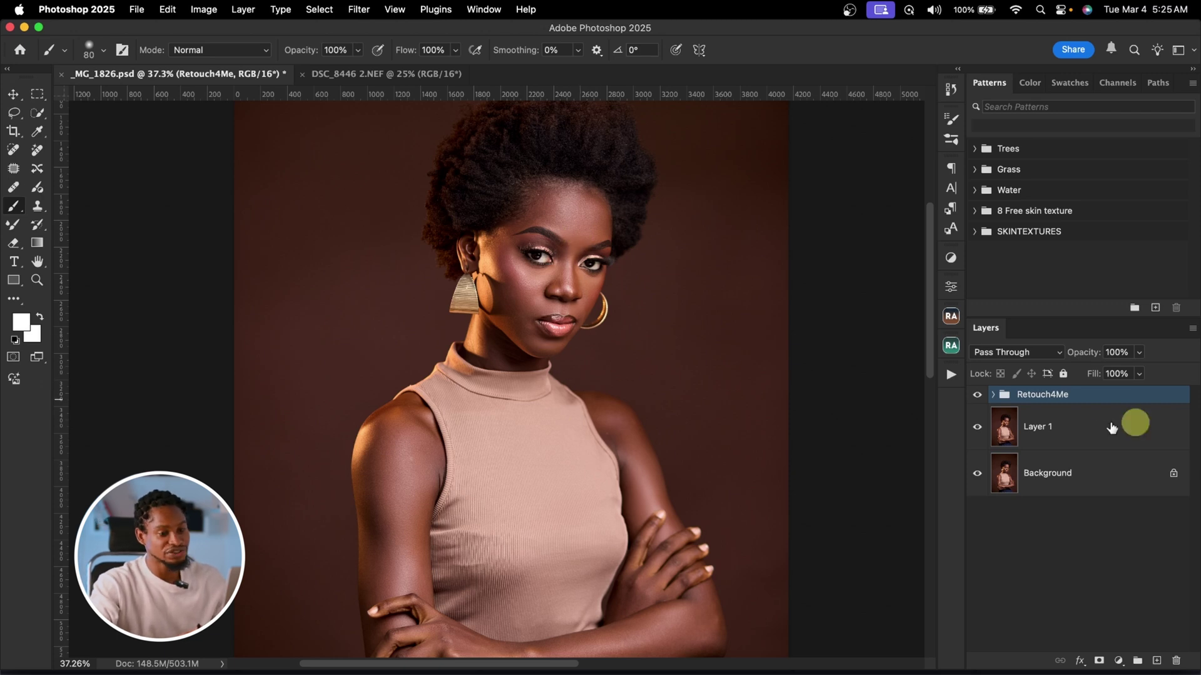
{"action": "key", "text": "BackSpace"}
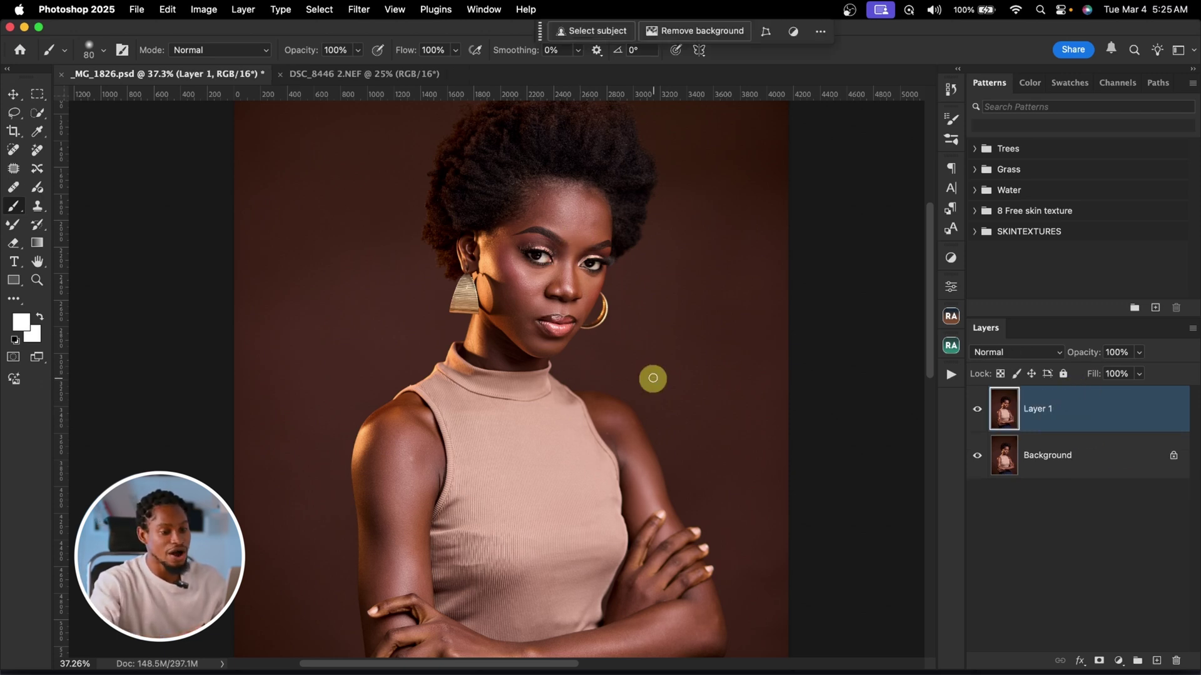
- Run Retouch4me Heal on Layer 1 at sensitivity 100, checking the face at 150% before applying
{"action": "left_click", "coordinate": [359, 9]}
{"action": "mouse_move", "coordinate": [461, 365]}
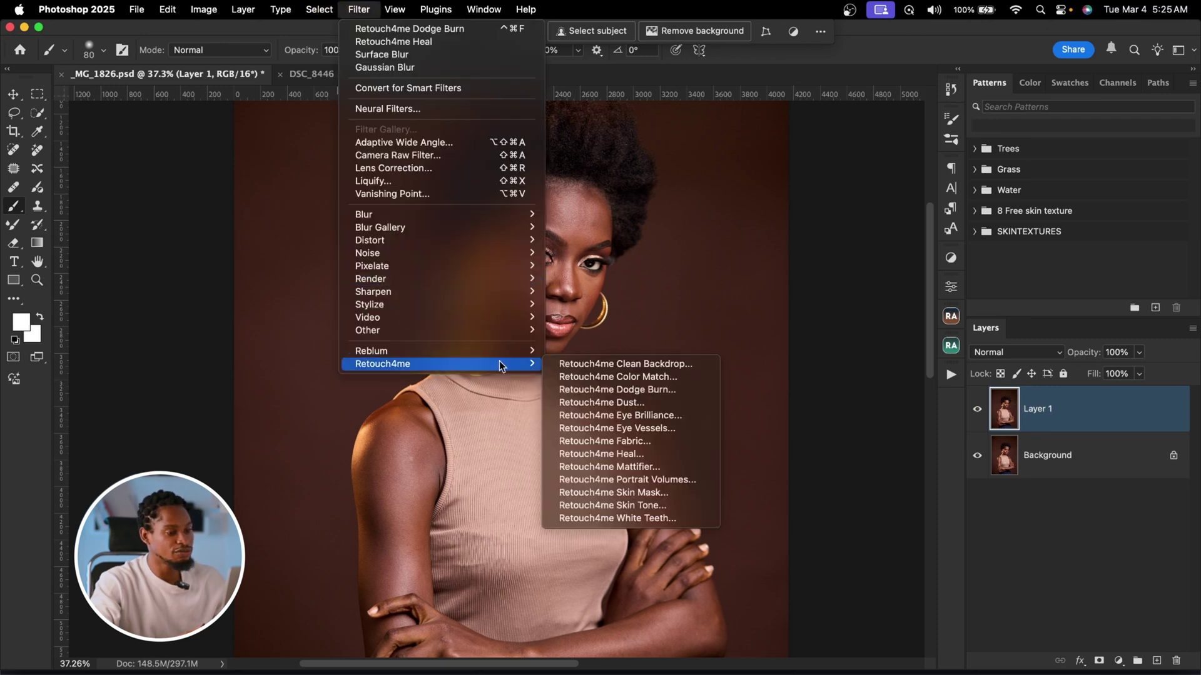
{"action": "left_click", "coordinate": [673, 460]}
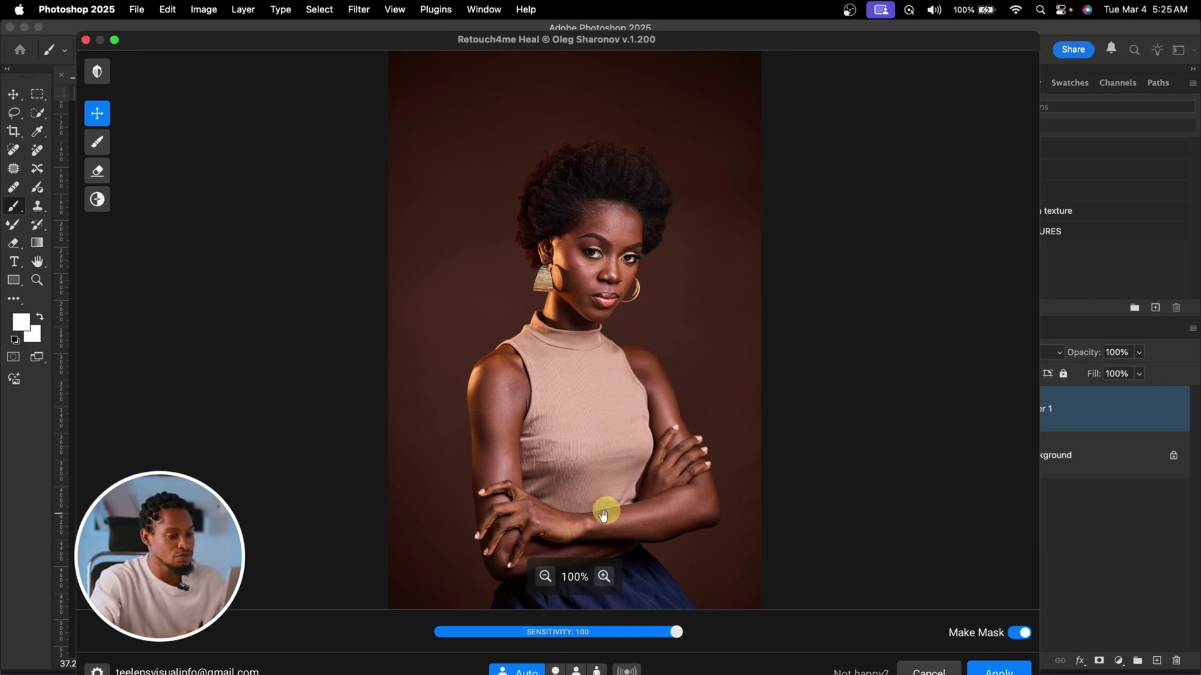
{"action": "left_click", "coordinate": [604, 576]}
{"action": "left_click_drag", "start_coordinate": [637, 439], "coordinate": [633, 490]}
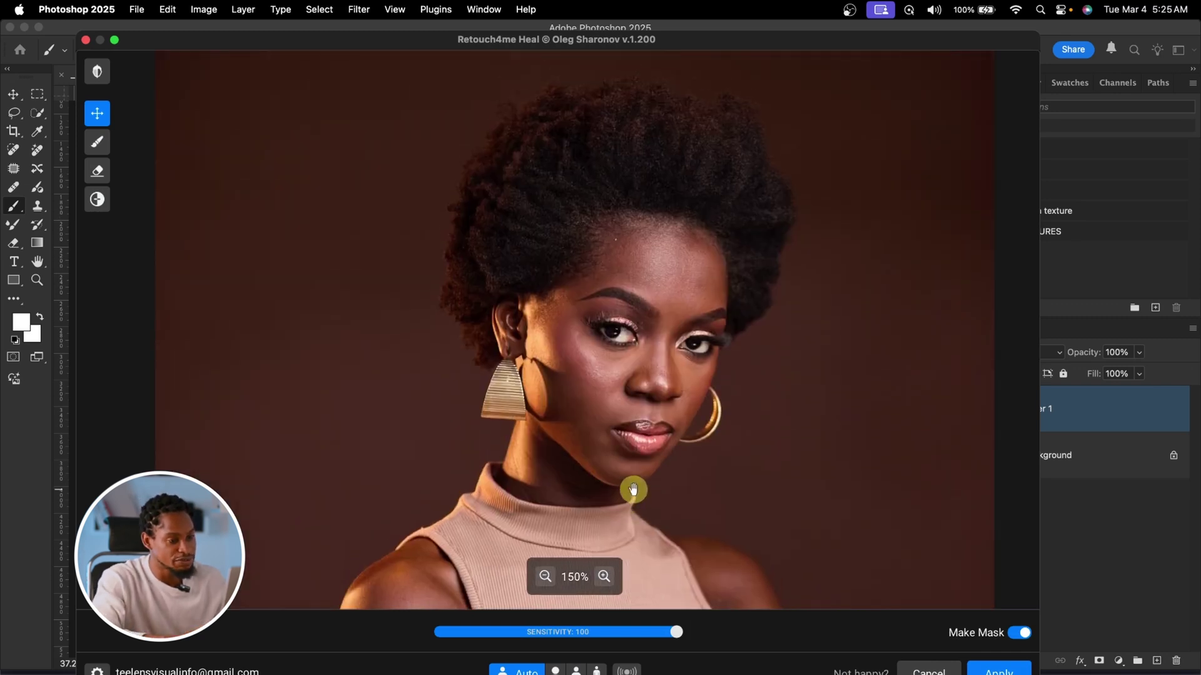
{"action": "left_click", "coordinate": [674, 637]}
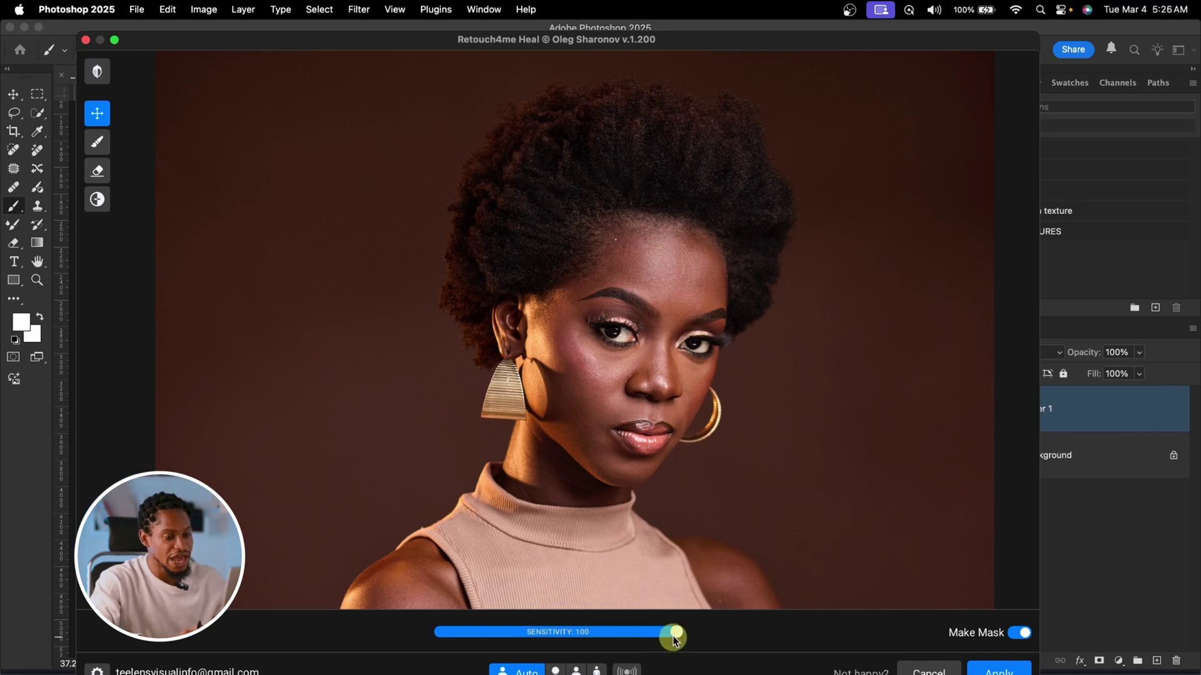
{"action": "left_click_drag", "start_coordinate": [673, 637], "coordinate": [760, 637]}
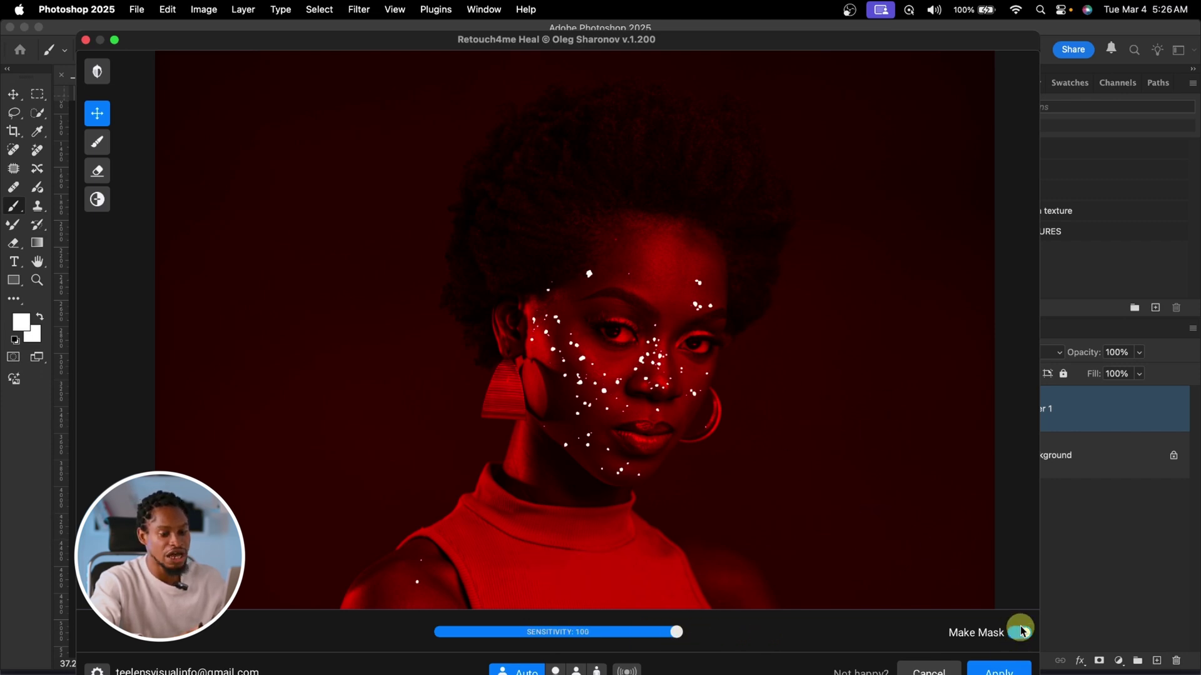
{"action": "left_click", "coordinate": [1004, 672]}
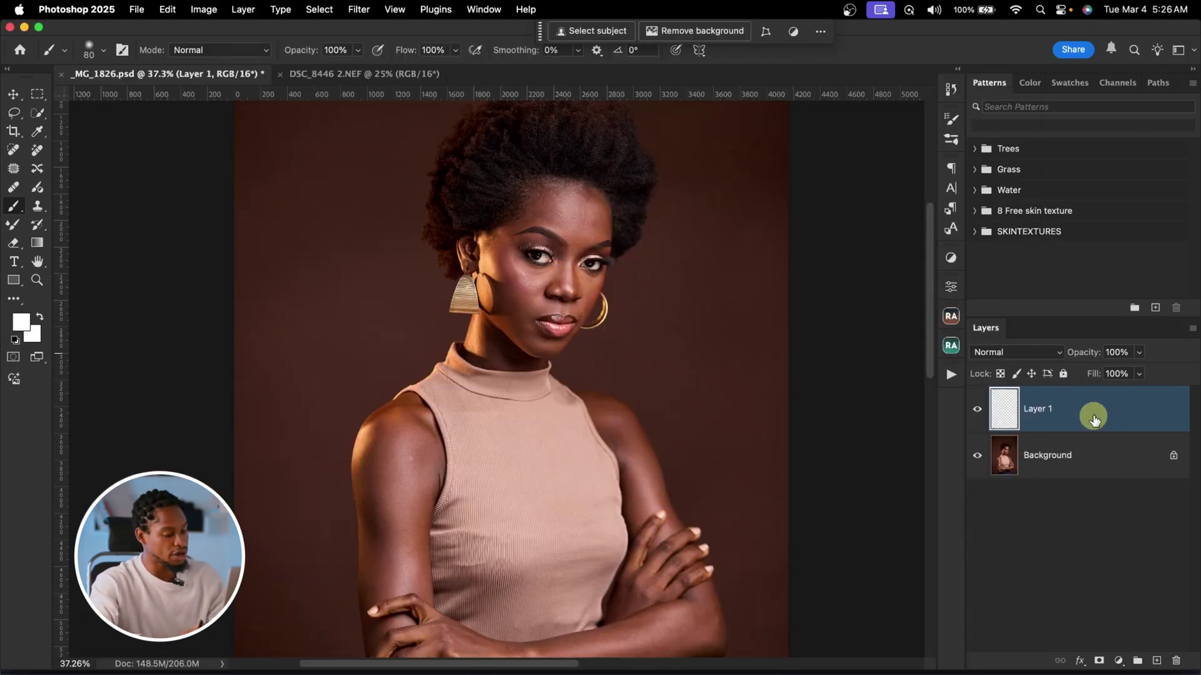
- Stamp all visible layers onto a new Layer 2 and launch Retouch4me Dodge Burn on it
{"action": "key", "text": "super+alt+shift+e"}
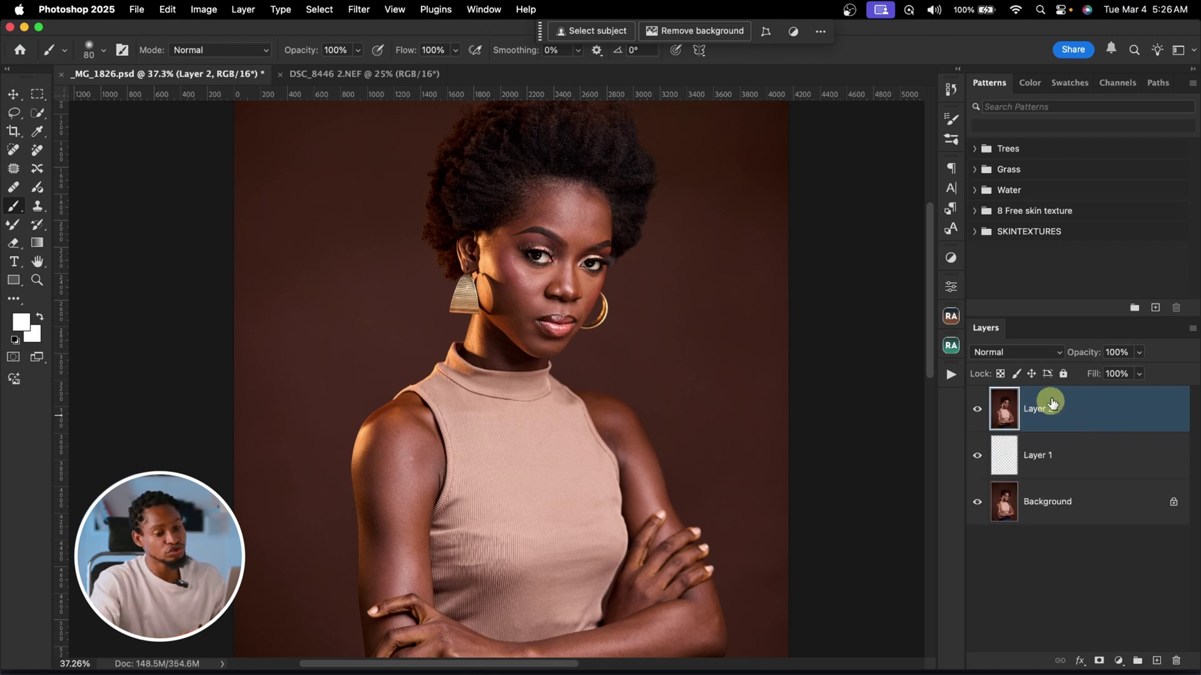
{"action": "left_click_drag", "start_coordinate": [999, 411], "coordinate": [1011, 425]}
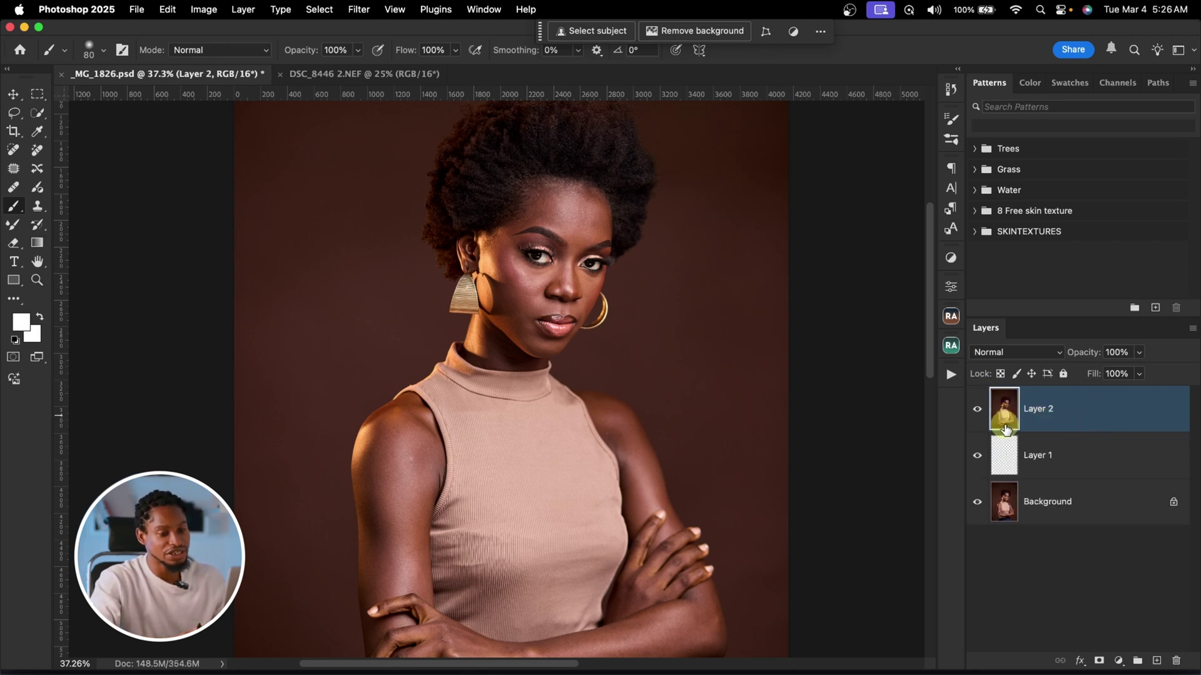
{"action": "left_click", "coordinate": [358, 10]}
{"action": "mouse_move", "coordinate": [429, 364]}
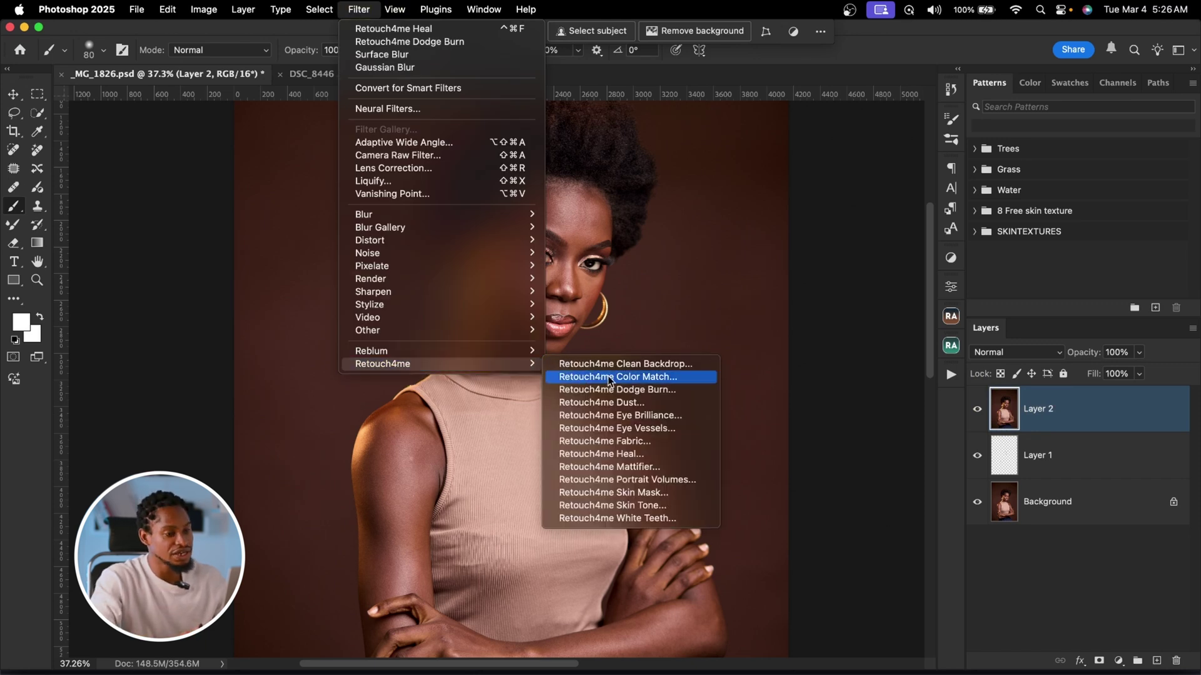
{"action": "left_click", "coordinate": [662, 393]}
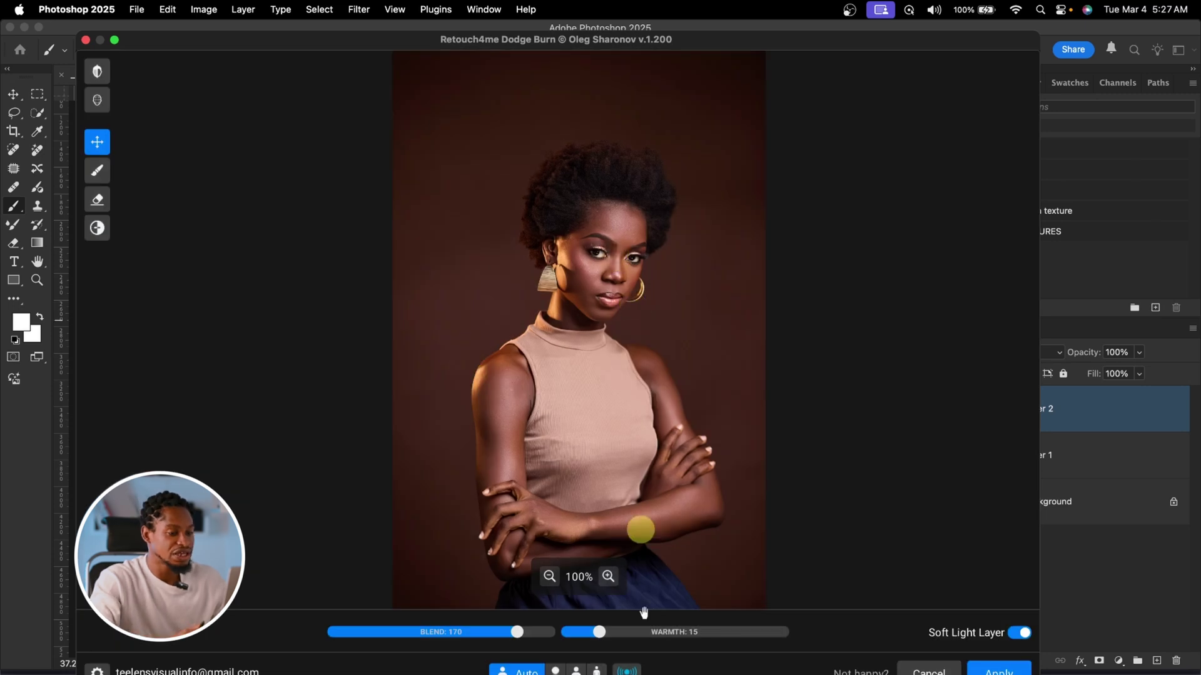
- Apply Dodge Burn with blend 160, warmth 21 and the built-in soft light output off
{"action": "left_click", "coordinate": [607, 576]}
{"action": "left_click_drag", "start_coordinate": [697, 201], "coordinate": [702, 397]}
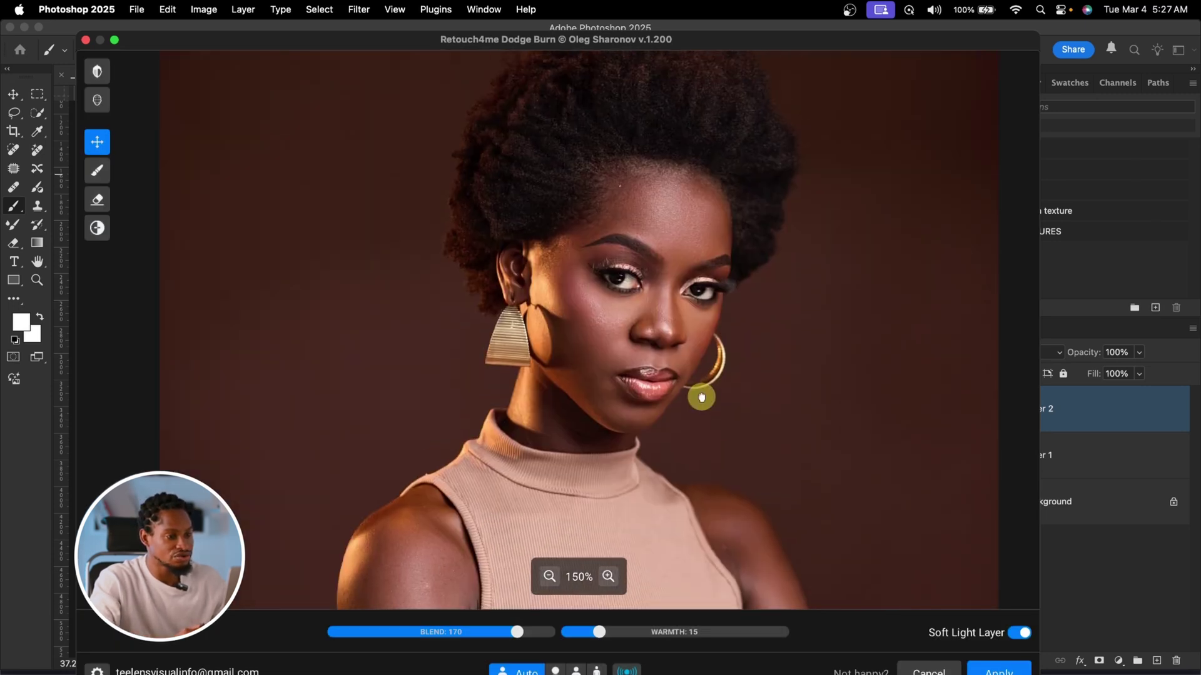
{"action": "left_click_drag", "start_coordinate": [691, 330], "coordinate": [694, 274]}
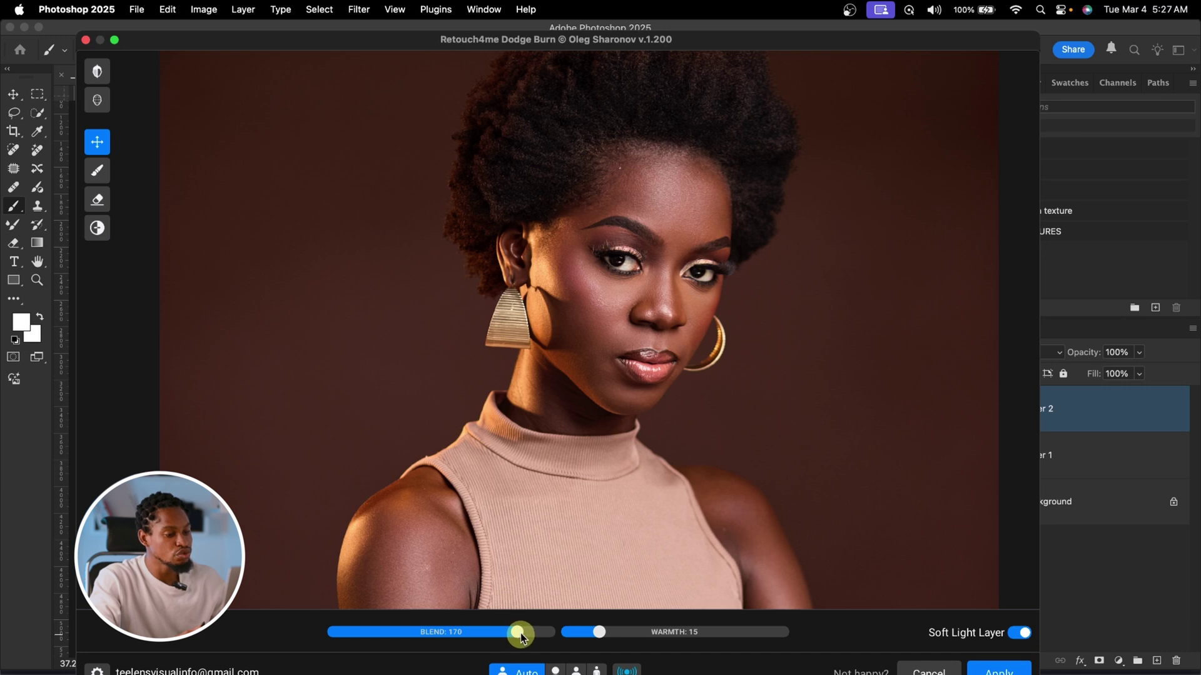
{"action": "left_click_drag", "start_coordinate": [522, 635], "coordinate": [332, 635]}
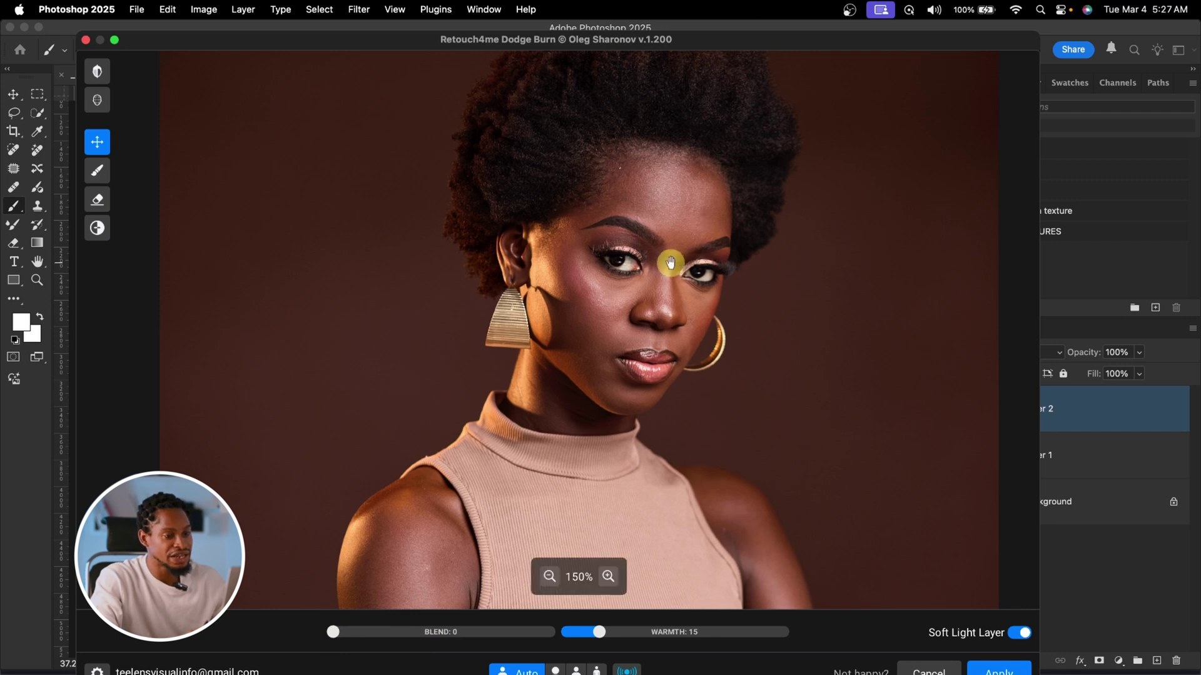
{"action": "left_click_drag", "start_coordinate": [332, 633], "coordinate": [585, 621]}
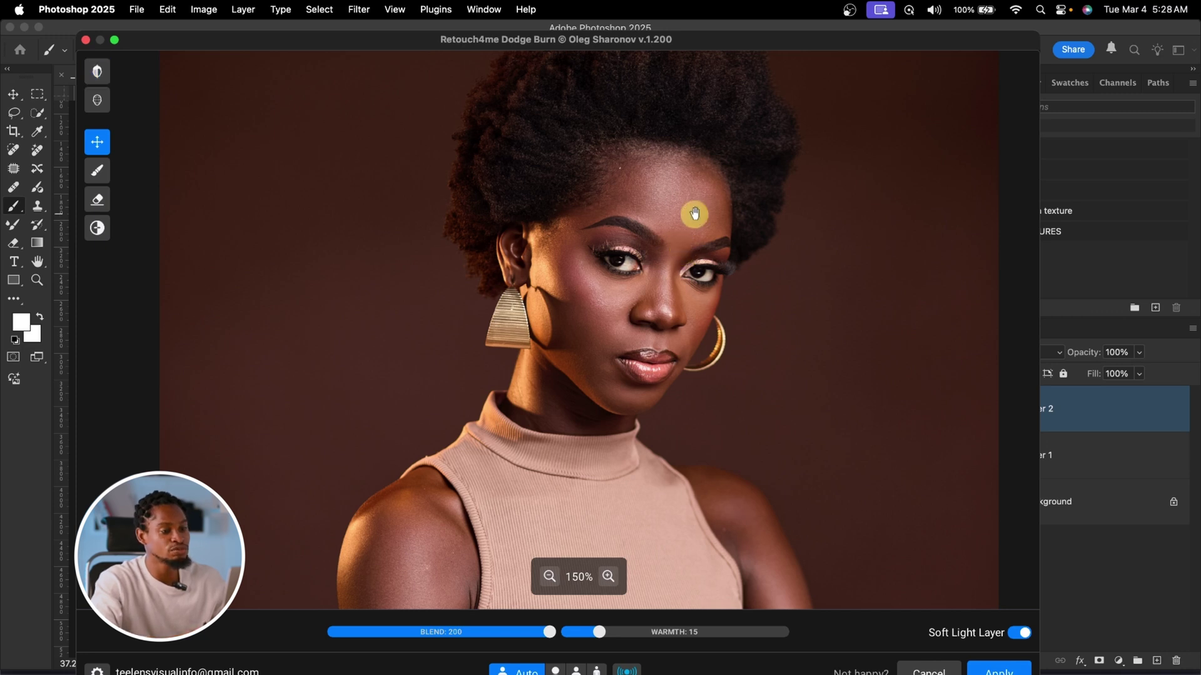
{"action": "left_click_drag", "start_coordinate": [550, 637], "coordinate": [506, 636]}
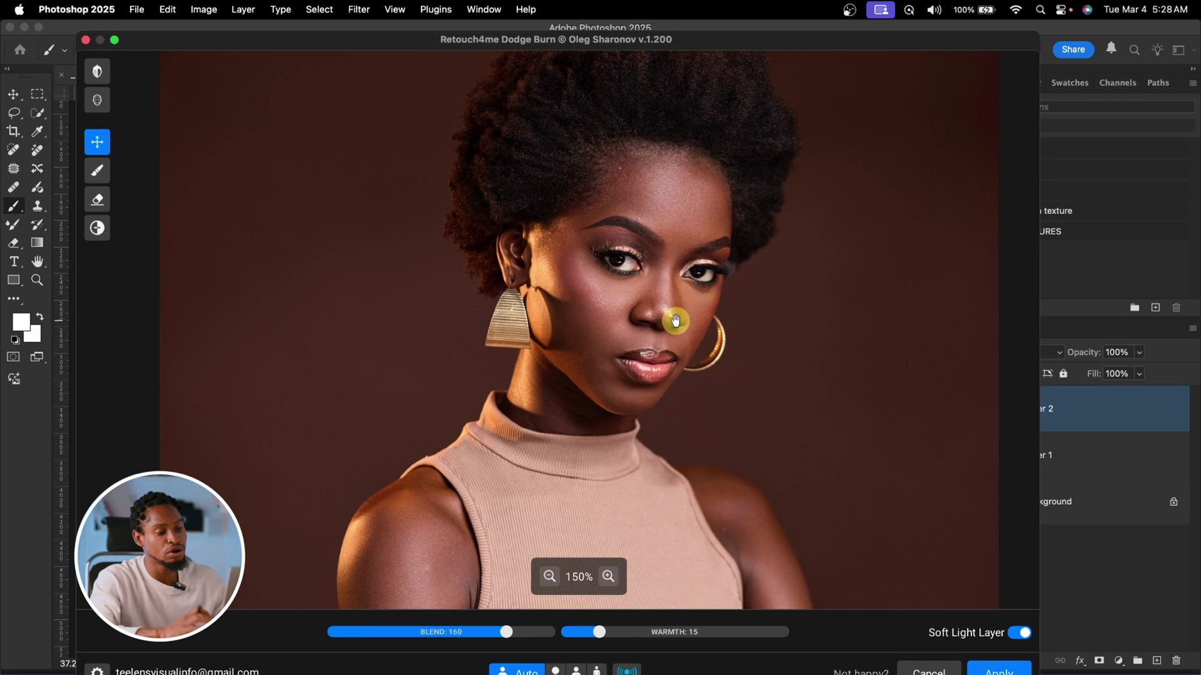
{"action": "left_click_drag", "start_coordinate": [604, 634], "coordinate": [623, 650]}
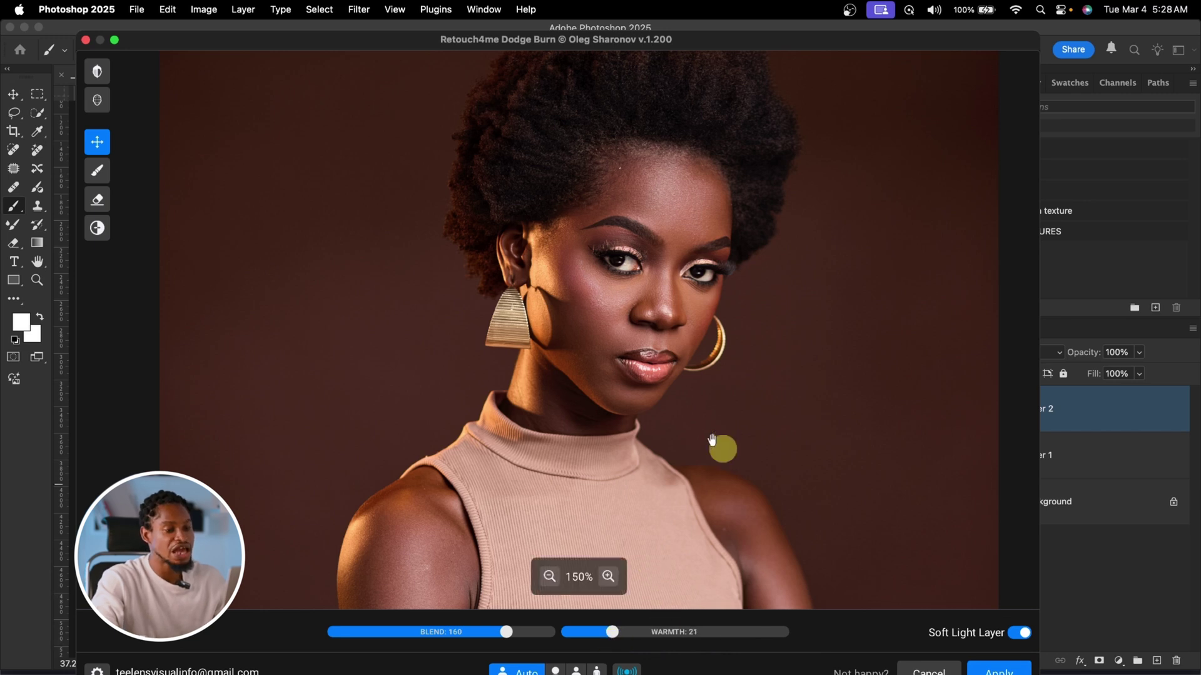
{"action": "left_click", "coordinate": [1020, 633]}
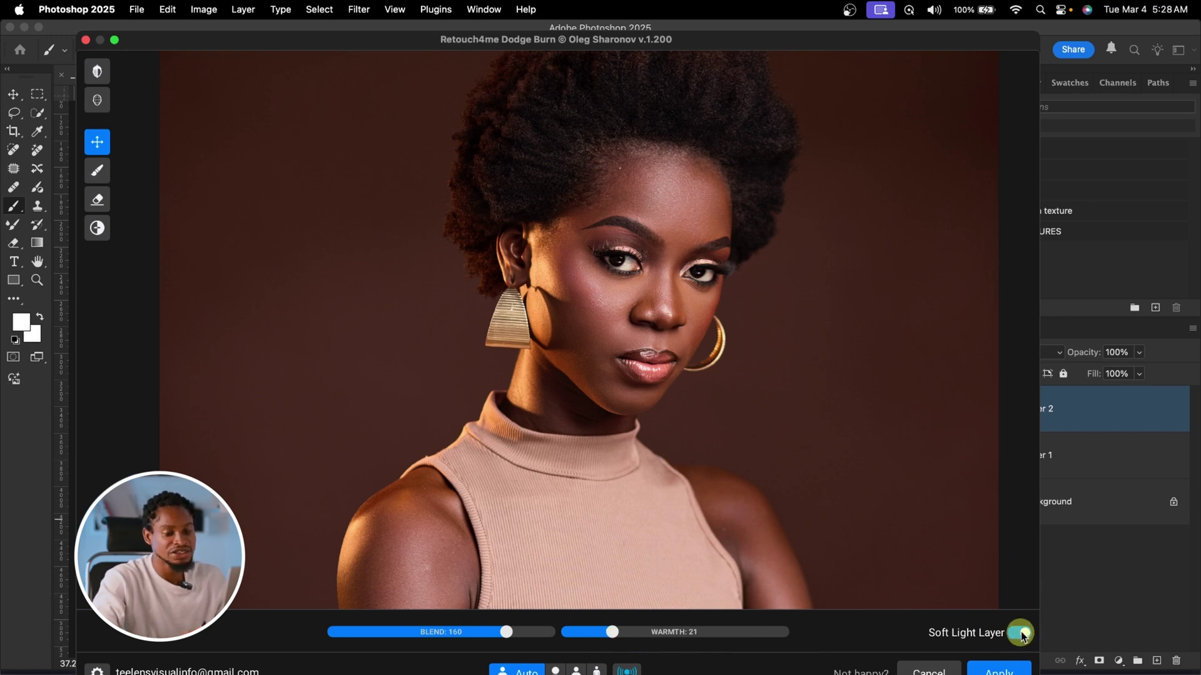
{"action": "left_click", "coordinate": [999, 670]}
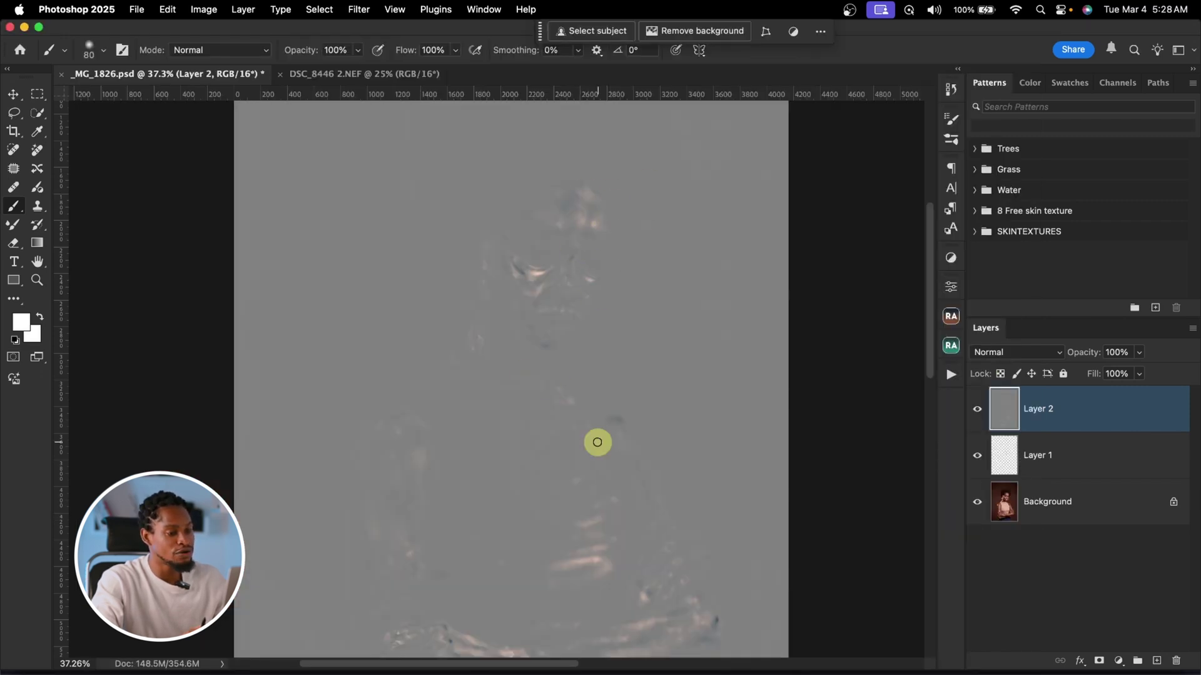
- Set Layer 2's blend mode to Soft Light
{"action": "scroll", "coordinate": [597, 443], "scroll_direction": "down", "scroll_amount": 2}
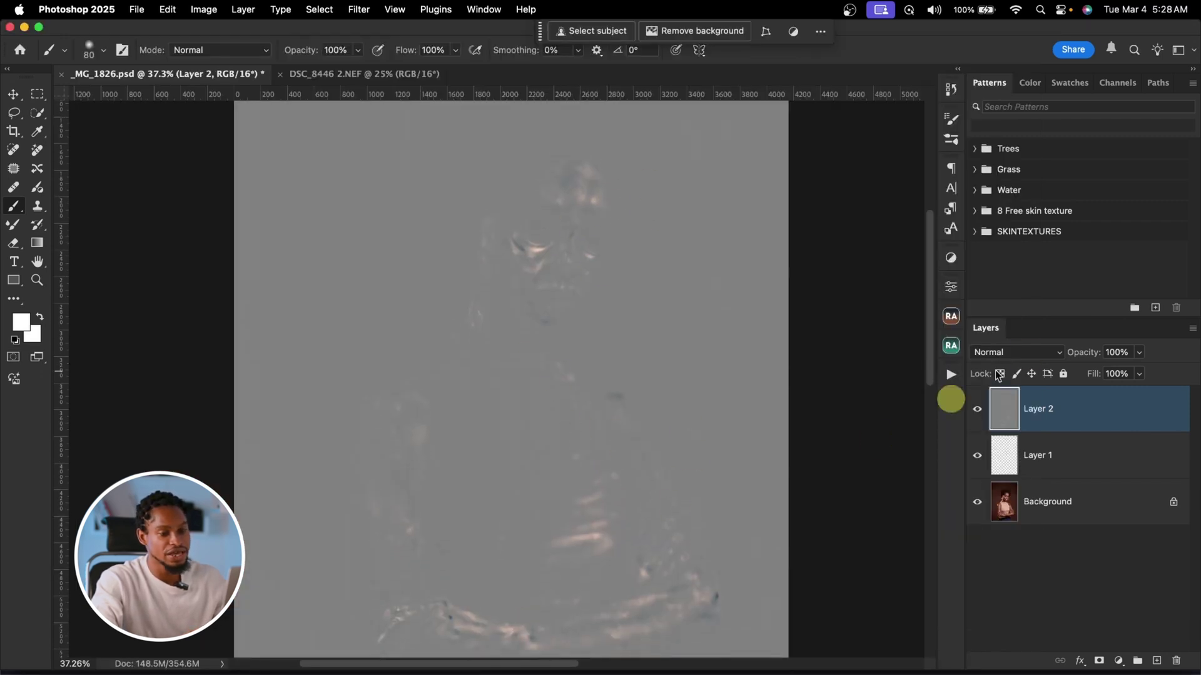
{"action": "left_click", "coordinate": [1013, 352]}
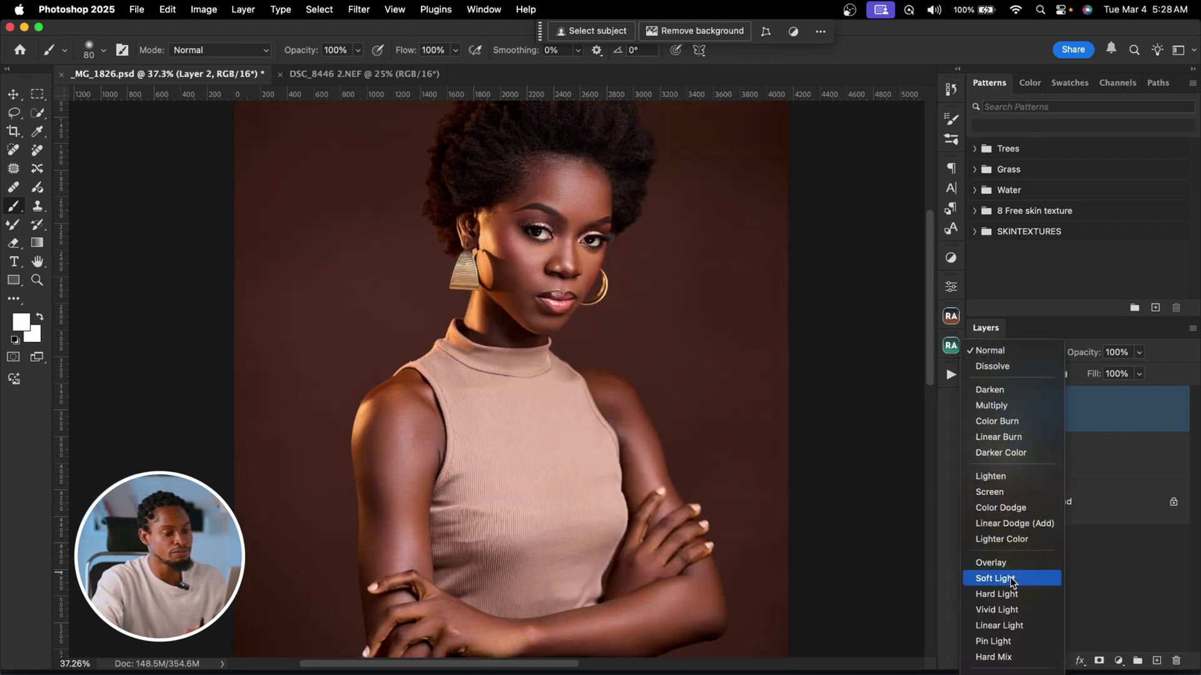
{"action": "left_click", "coordinate": [1012, 581]}
- Zoom out to the whole portrait, switch to the Brush, and show the Filter menu
{"action": "key", "text": "z"}
{"action": "mouse_move", "coordinate": [622, 327]}
{"action": "left_mouse_down"}
{"action": "mouse_move", "coordinate": [632, 329]}
{"action": "mouse_move", "coordinate": [617, 338]}
{"action": "left_mouse_up"}
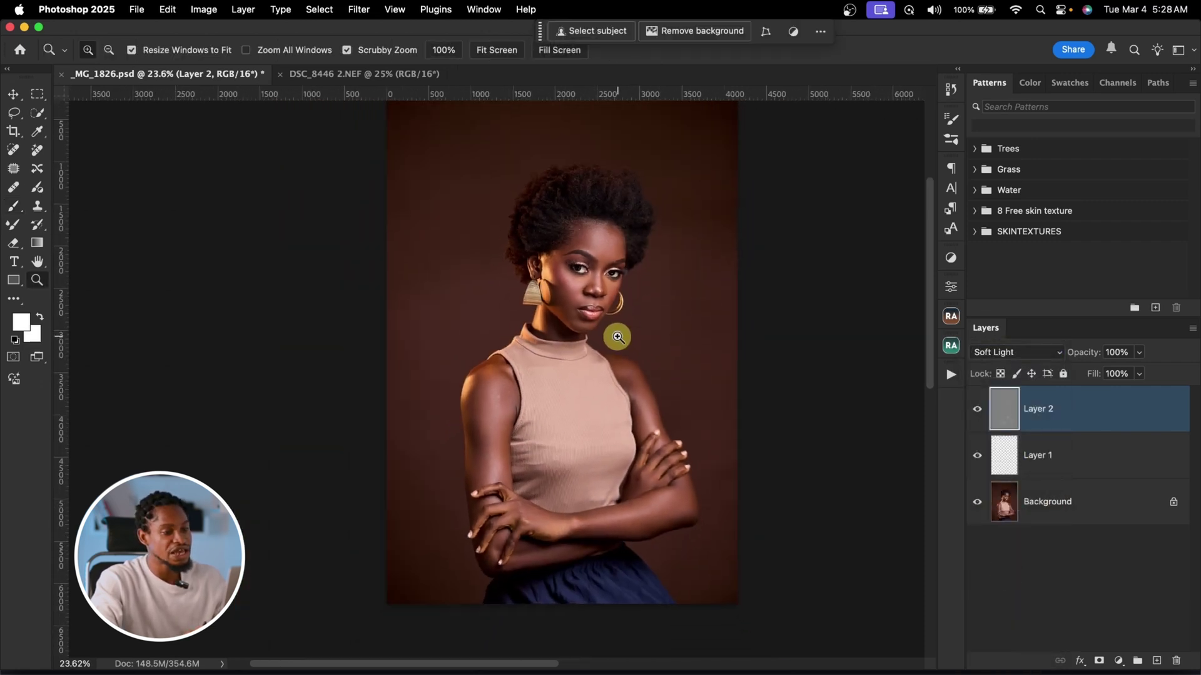
{"action": "key", "text": "b"}
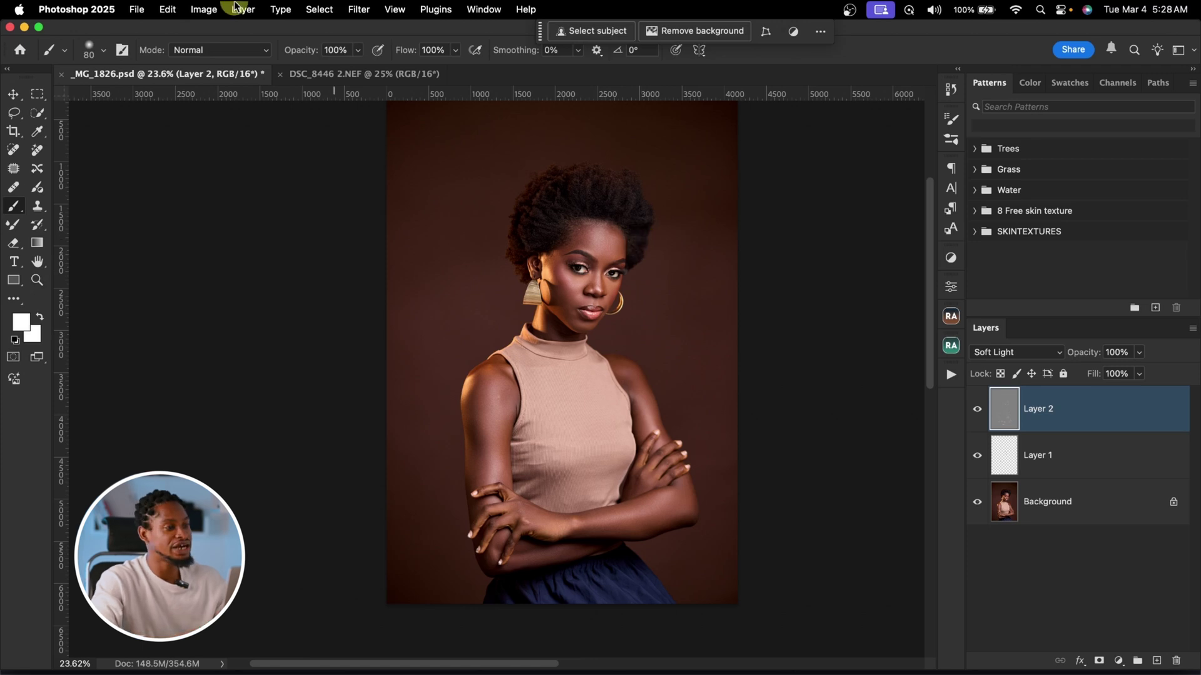
{"action": "left_click", "coordinate": [359, 9]}
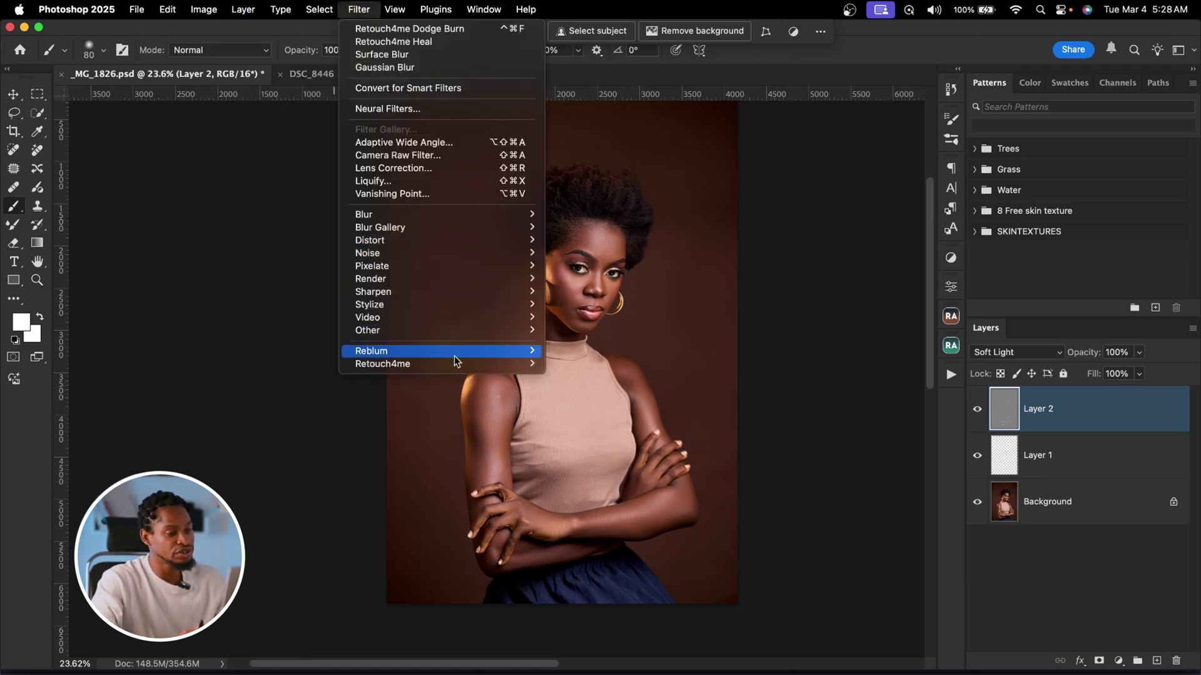
{"action": "mouse_move", "coordinate": [463, 369]}
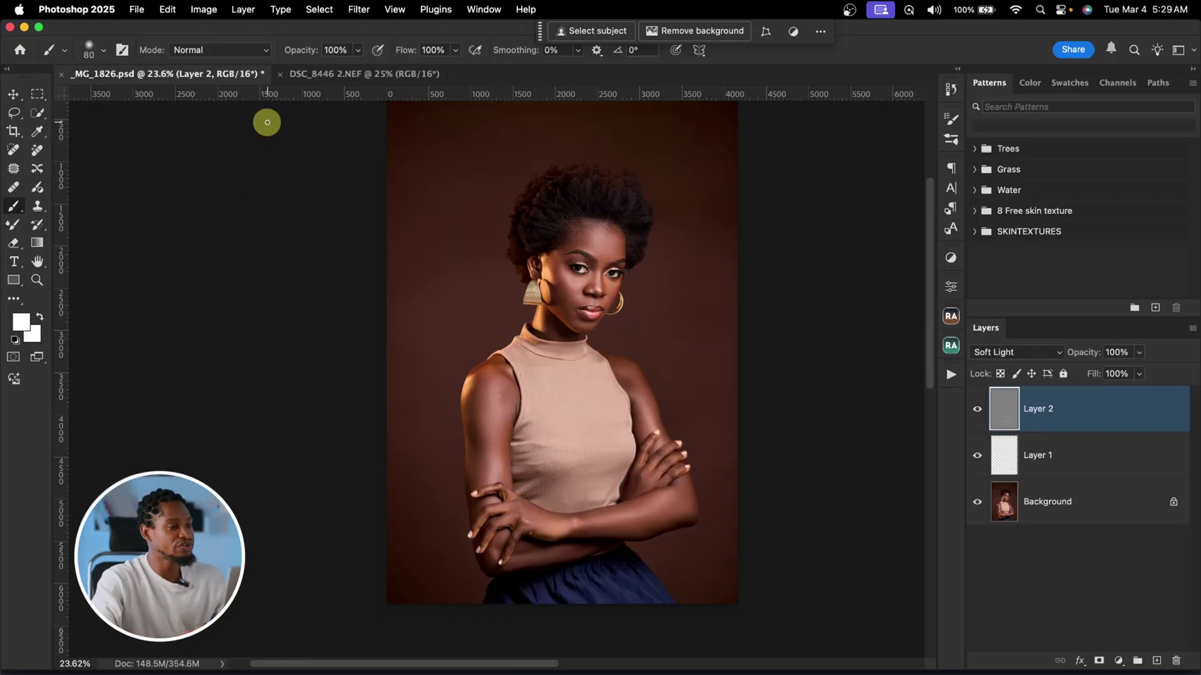
- Switch to the DSC_8446 2.NEF photo and zoom in on the lower part of the gown
{"action": "left_click", "coordinate": [326, 74]}
{"action": "key", "text": "z"}
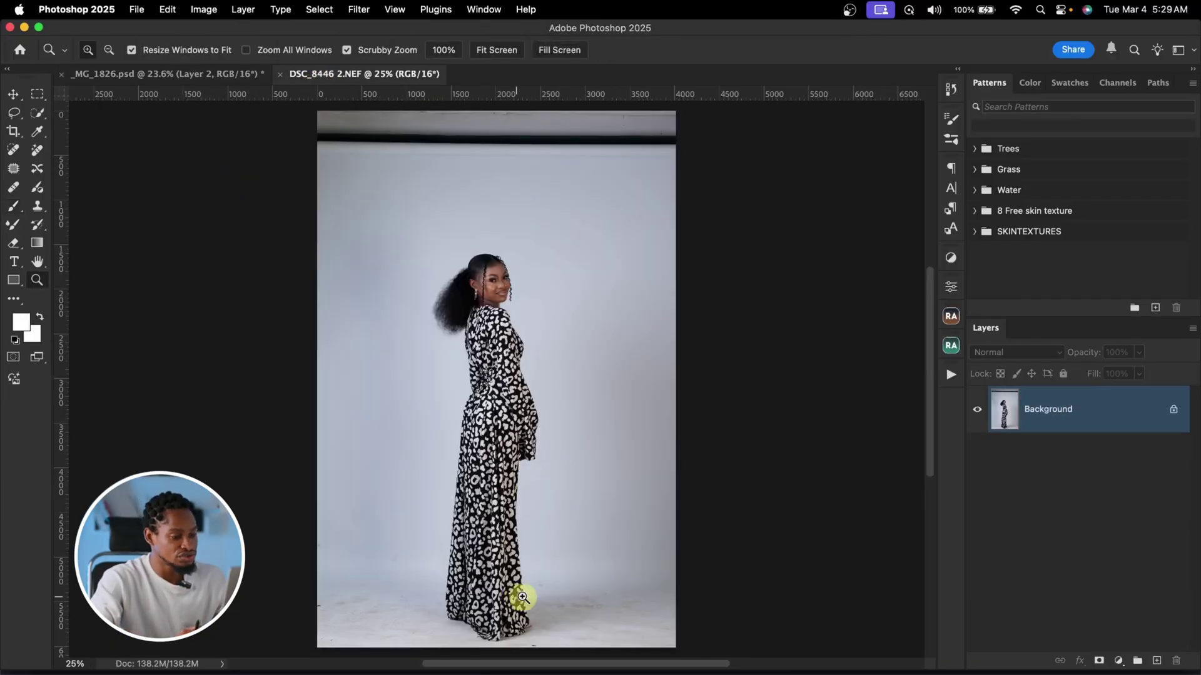
{"action": "scroll", "coordinate": [549, 590], "scroll_direction": "up", "scroll_amount": 5}
{"action": "mouse_move", "coordinate": [620, 486]}
{"action": "left_mouse_down"}
{"action": "mouse_move", "coordinate": [681, 485]}
{"action": "mouse_move", "coordinate": [635, 485]}
{"action": "left_mouse_up"}
{"action": "key", "text": "b"}
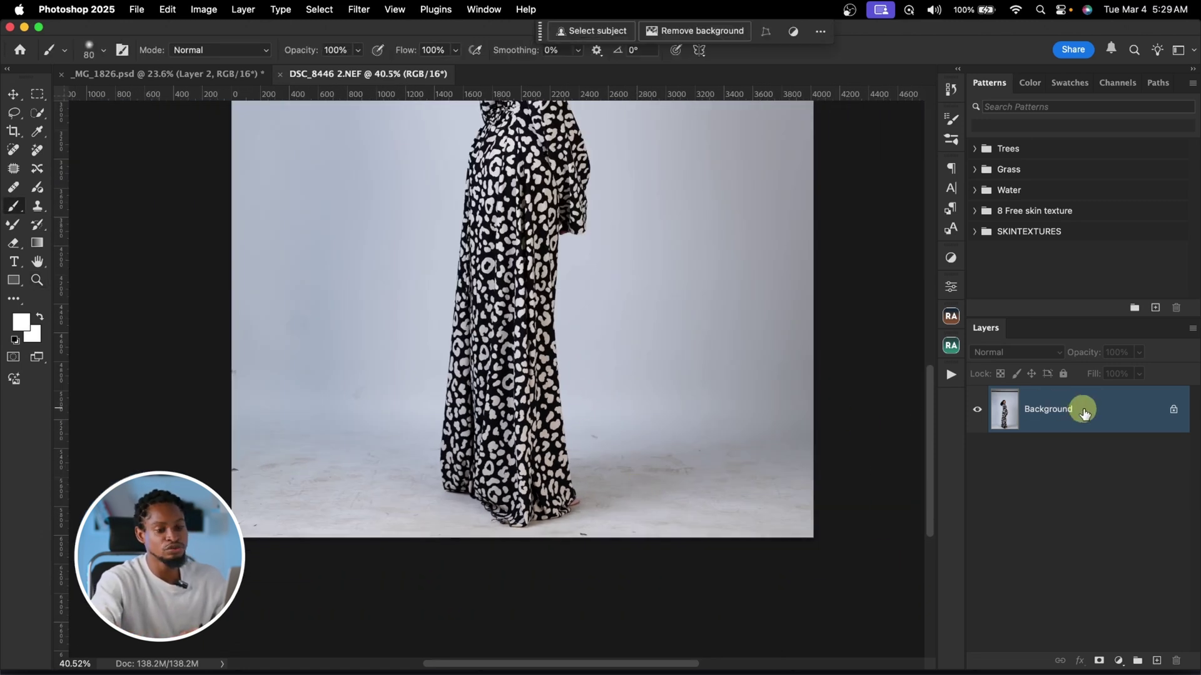
- Duplicate the Background as Layer 1 and bring up the Retouch4me filter list
{"action": "key", "text": "super+j"}
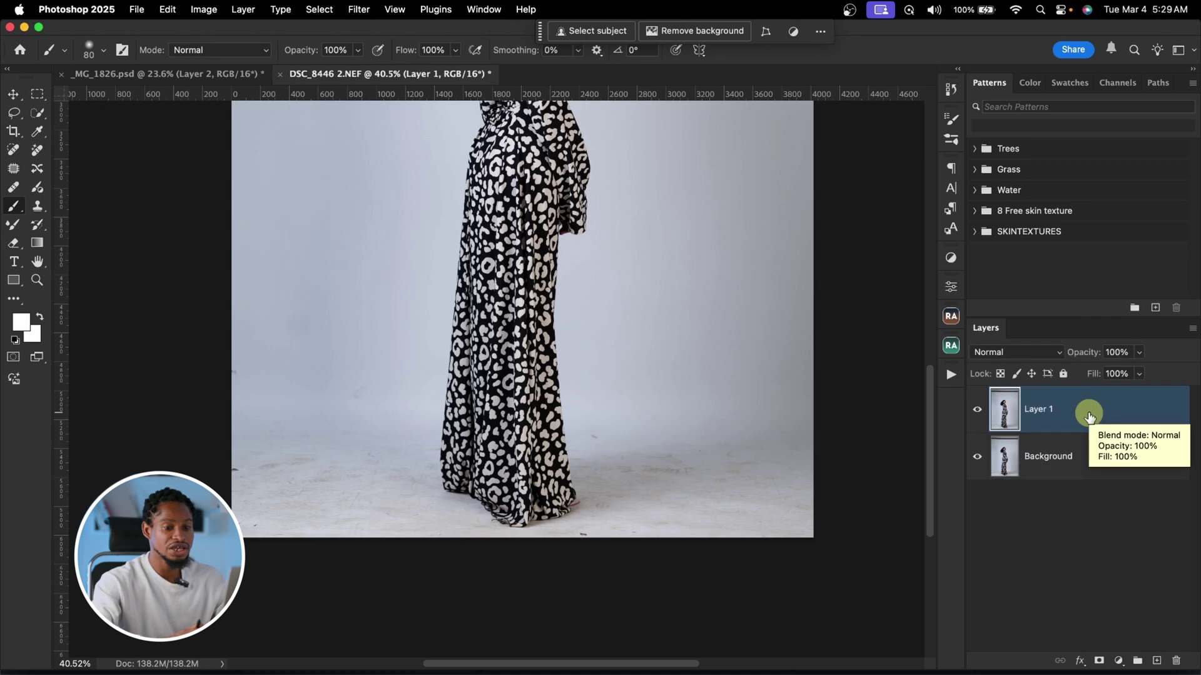
{"action": "left_click", "coordinate": [360, 10]}
{"action": "mouse_move", "coordinate": [424, 369]}
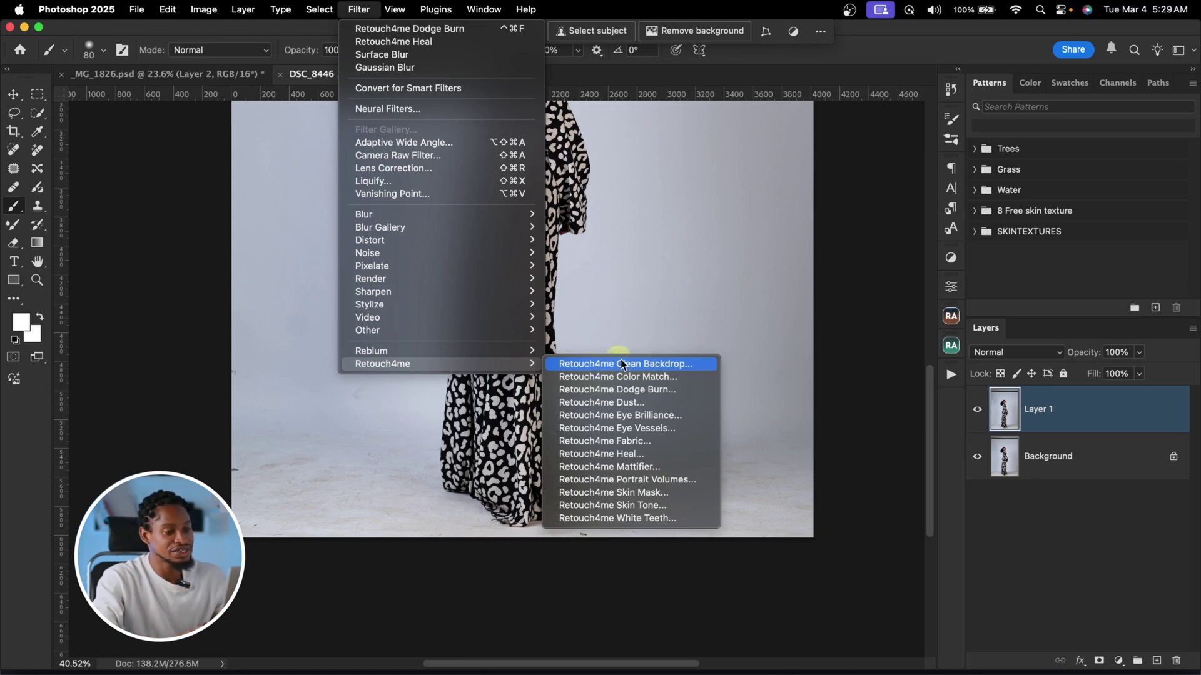
- Apply Retouch4me Clean Backdrop at blend 74, after comparing the floor around the hem
{"action": "left_click", "coordinate": [649, 364]}
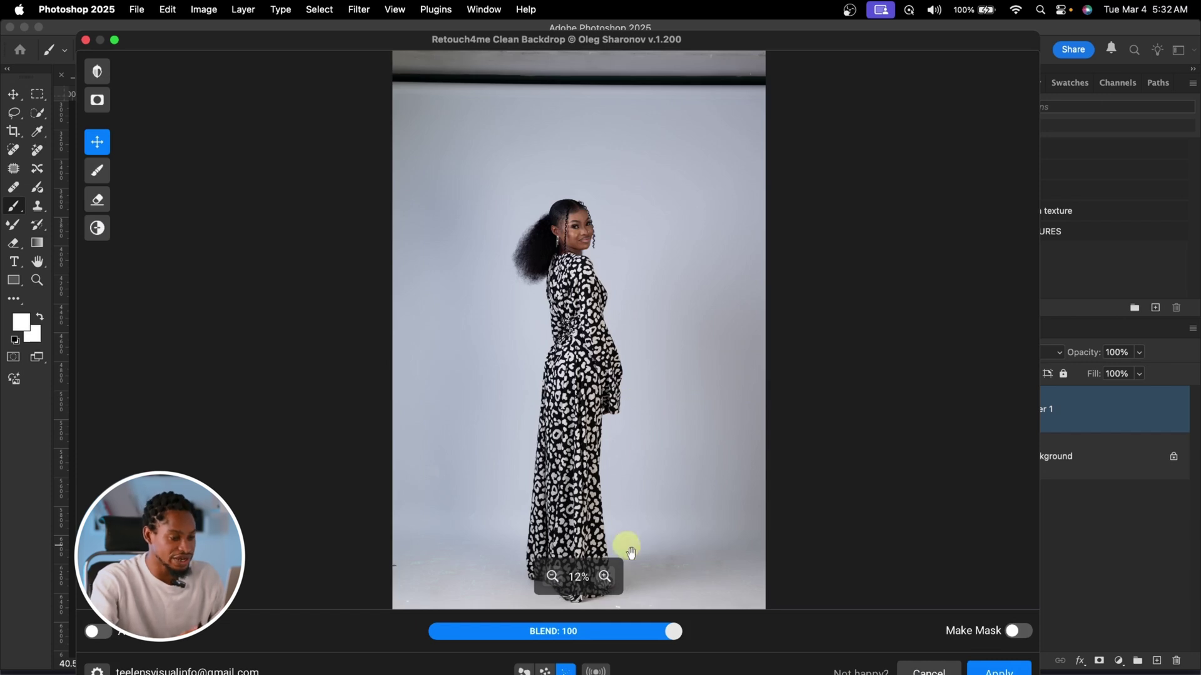
{"action": "left_click", "coordinate": [605, 576]}
{"action": "left_click", "coordinate": [605, 577]}
{"action": "left_click_drag", "start_coordinate": [665, 472], "coordinate": [665, 227]}
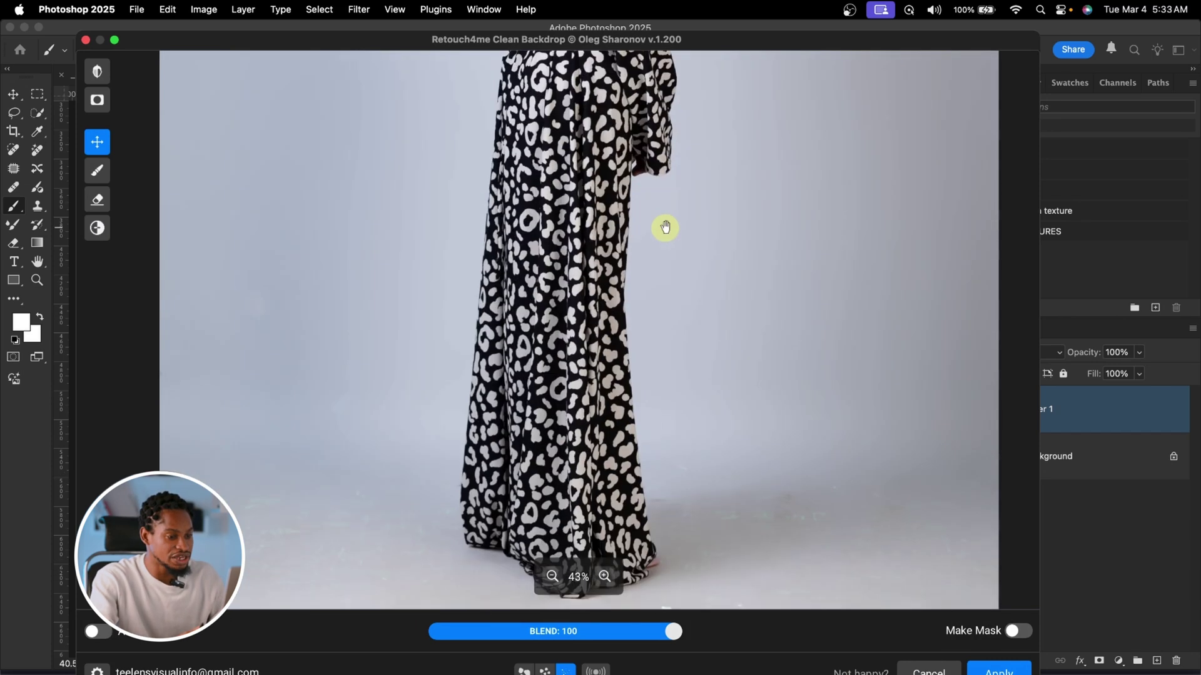
{"action": "left_click_drag", "start_coordinate": [692, 298], "coordinate": [692, 257]}
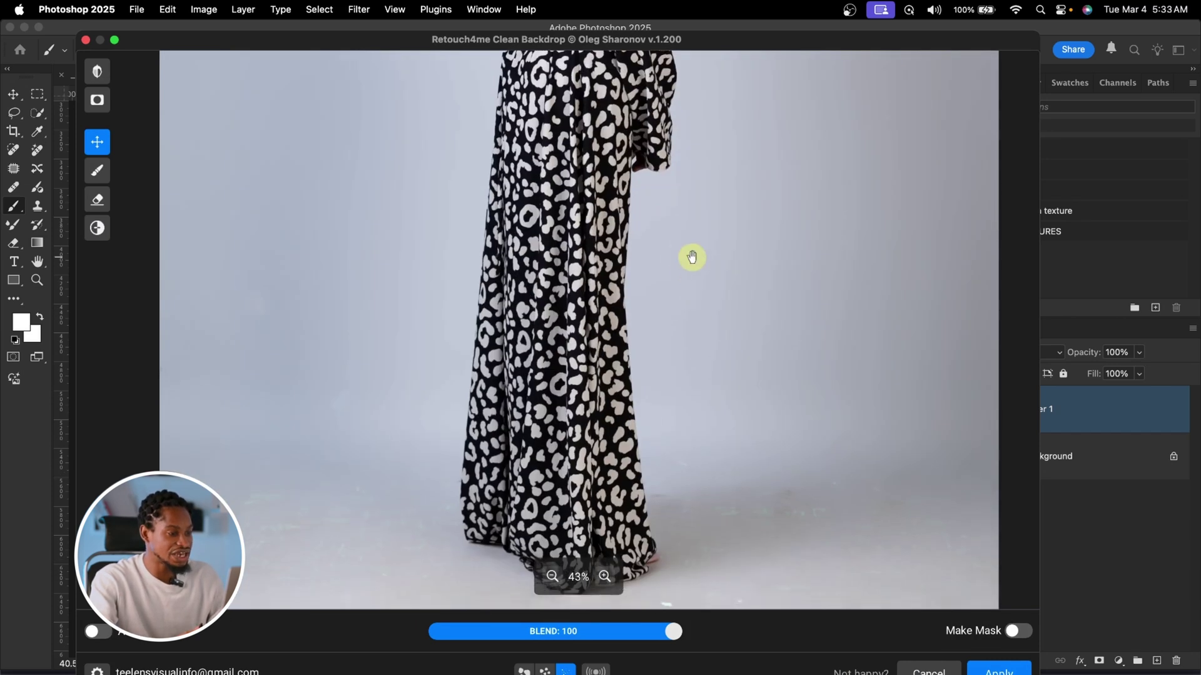
{"action": "left_click", "coordinate": [694, 466]}
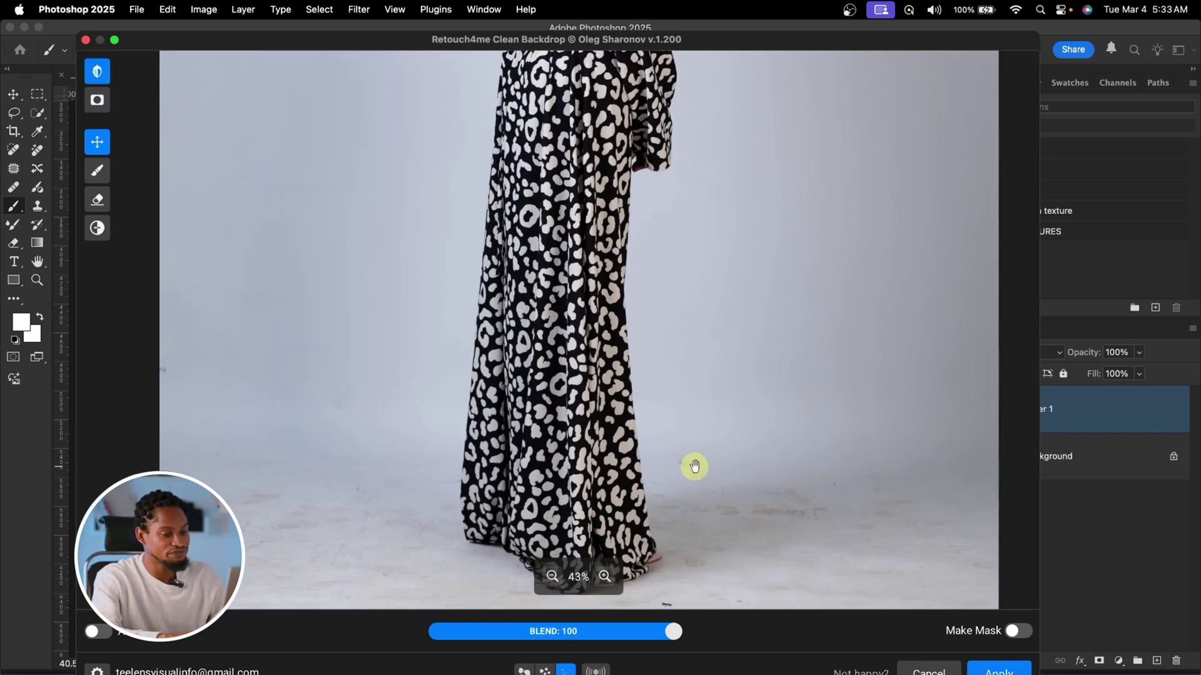
{"action": "left_click", "coordinate": [694, 467]}
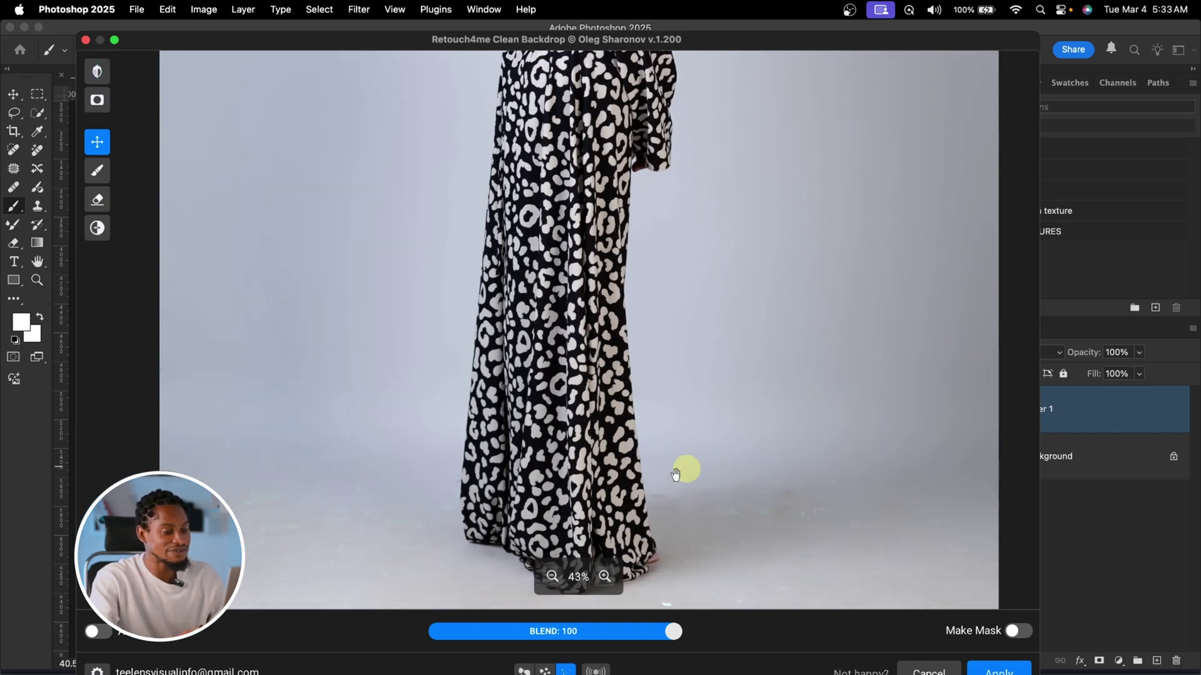
{"action": "left_click", "coordinate": [552, 577]}
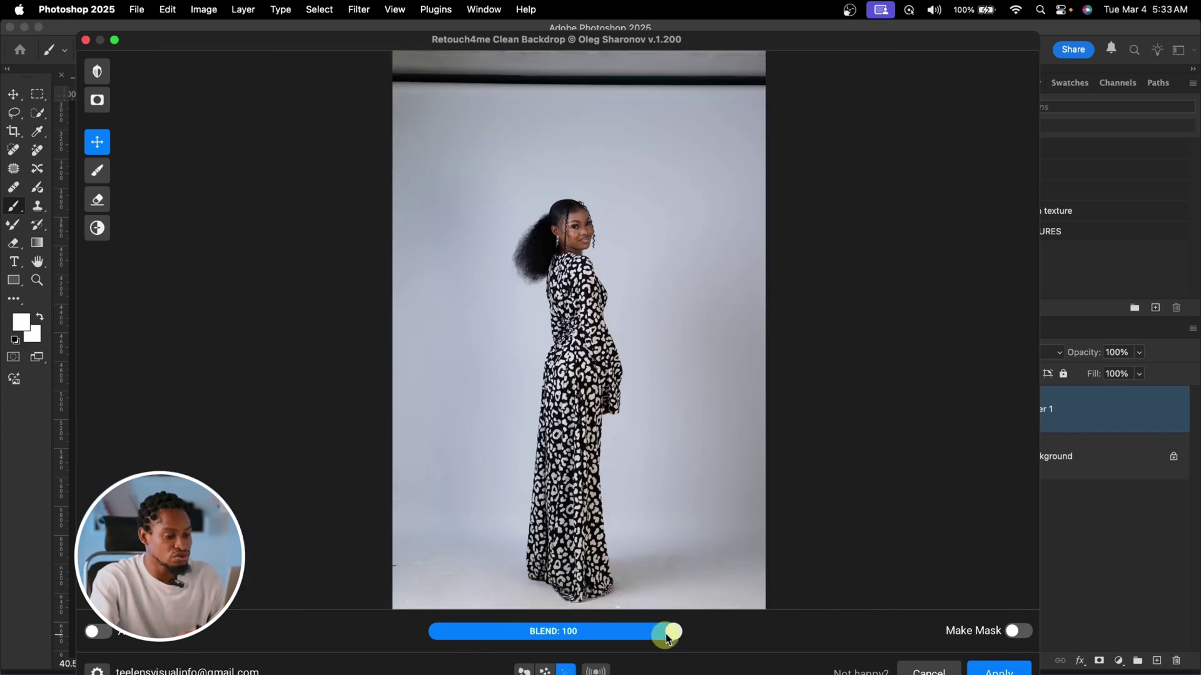
{"action": "left_click_drag", "start_coordinate": [676, 638], "coordinate": [635, 641]}
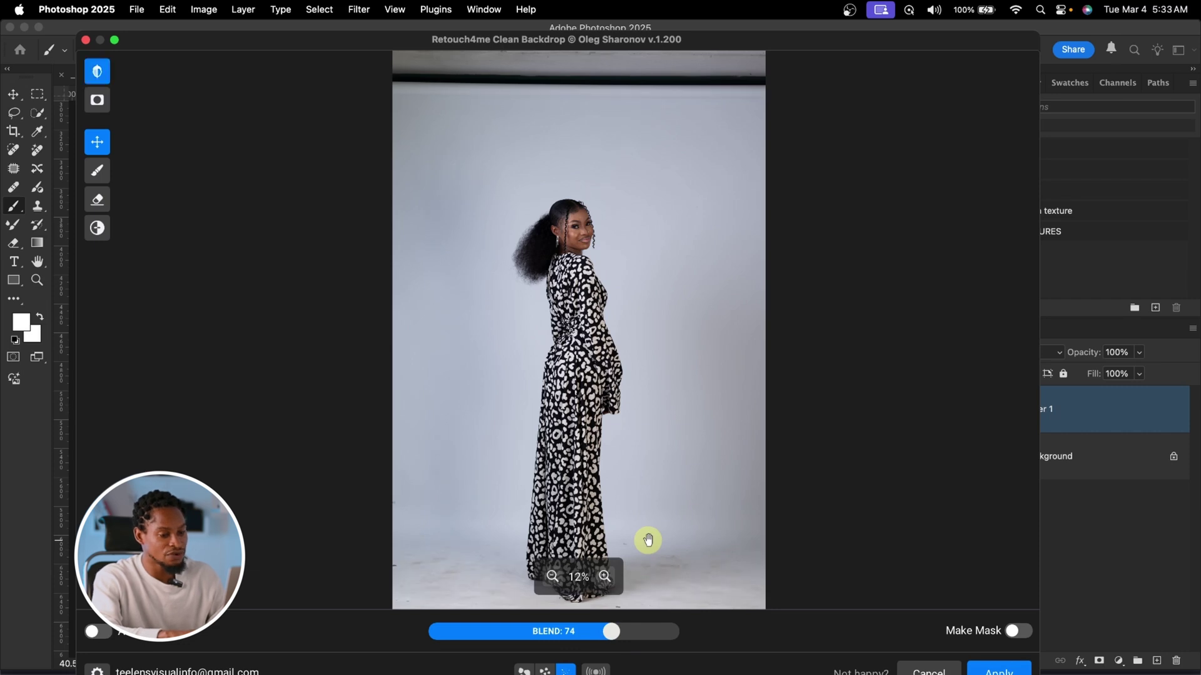
{"action": "left_click", "coordinate": [1010, 669]}
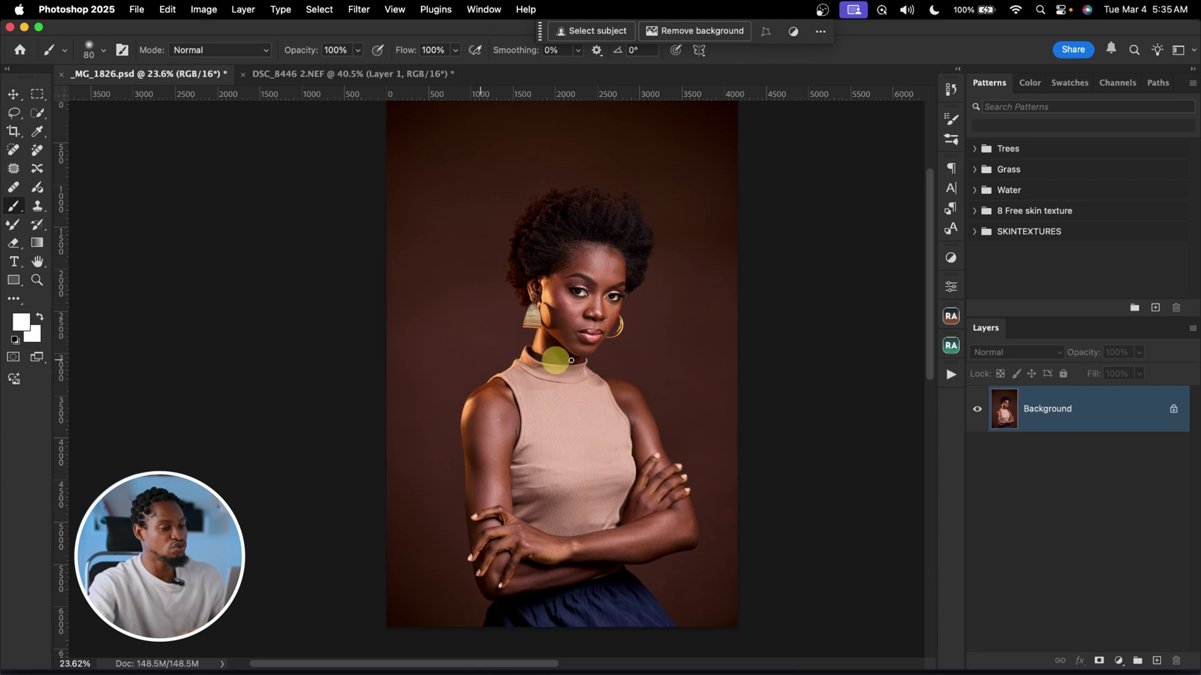
- Fit the portrait to the window, duplicate the Background as Layer 1, and launch Reblum Retouch
{"action": "key", "text": "super+0"}
{"action": "scroll", "coordinate": [619, 340], "scroll_direction": "down", "scroll_amount": 2}
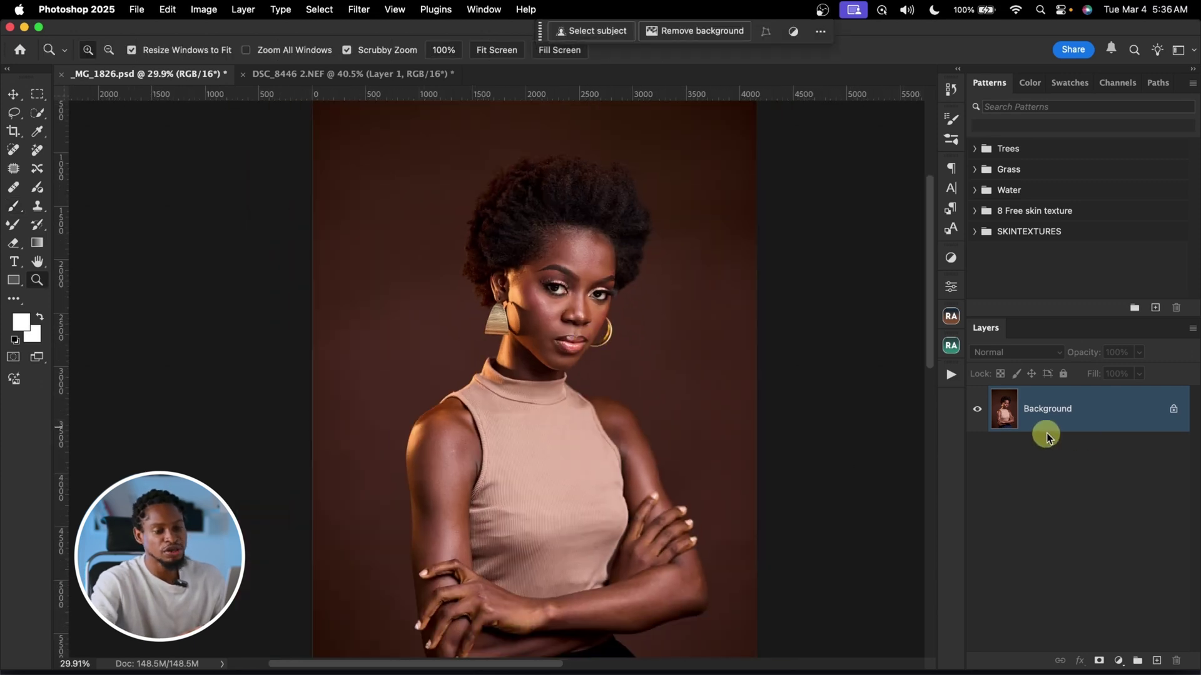
{"action": "key", "text": "super+j"}
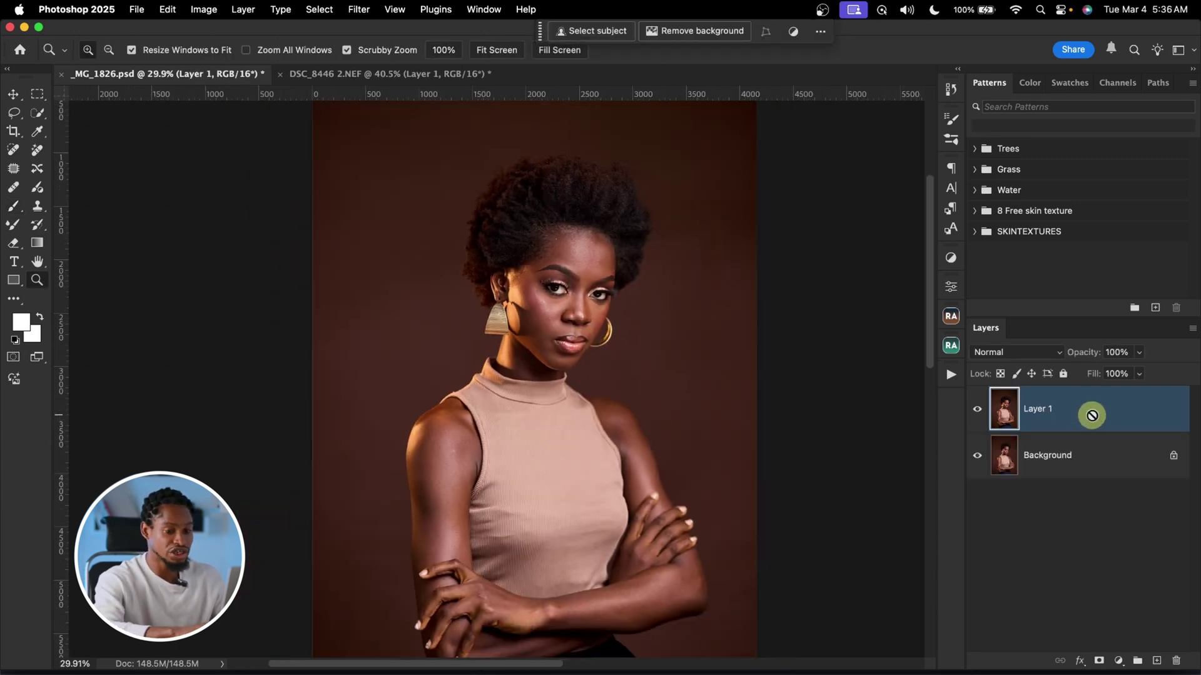
{"action": "left_click", "coordinate": [358, 9]}
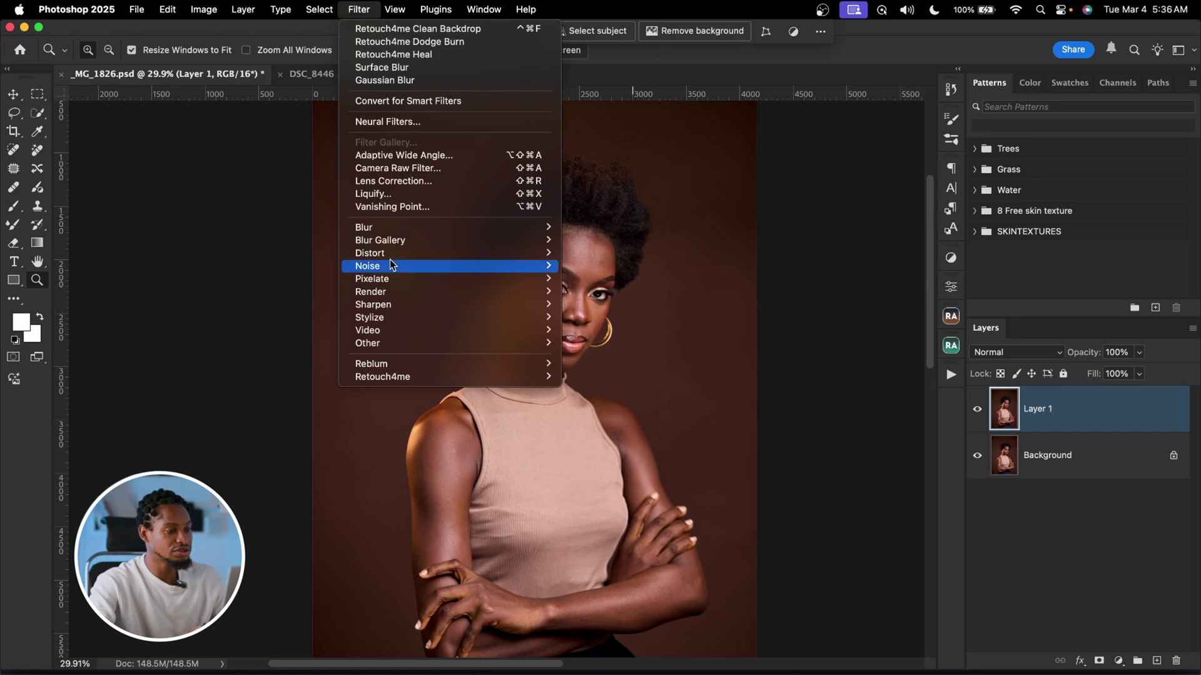
{"action": "mouse_move", "coordinate": [405, 366]}
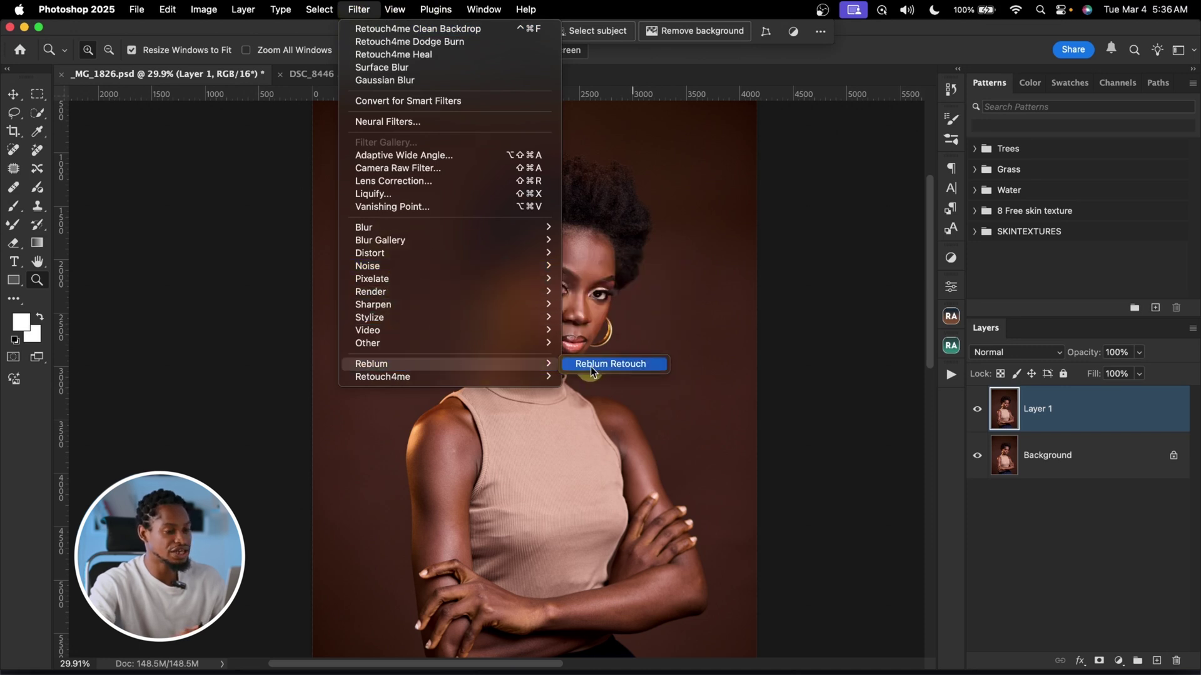
{"action": "left_click", "coordinate": [606, 363]}
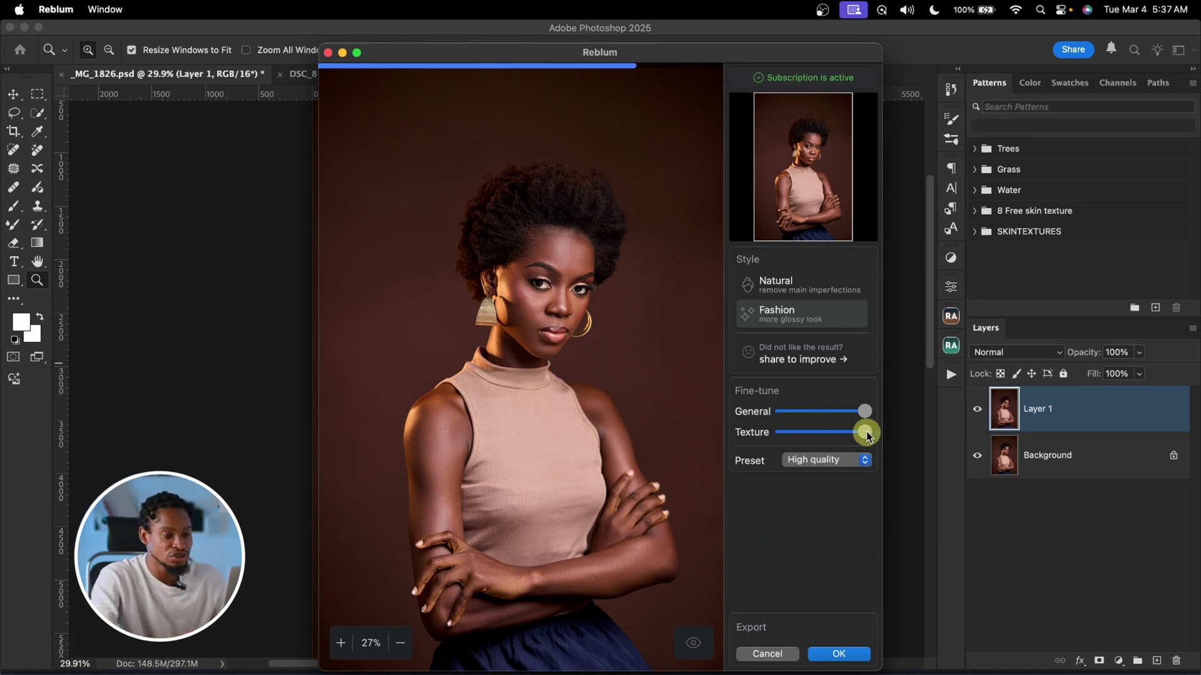
- Try lower Texture and General strengths in Reblum, leaving both at maximum
{"action": "left_click_drag", "start_coordinate": [865, 432], "coordinate": [811, 440]}
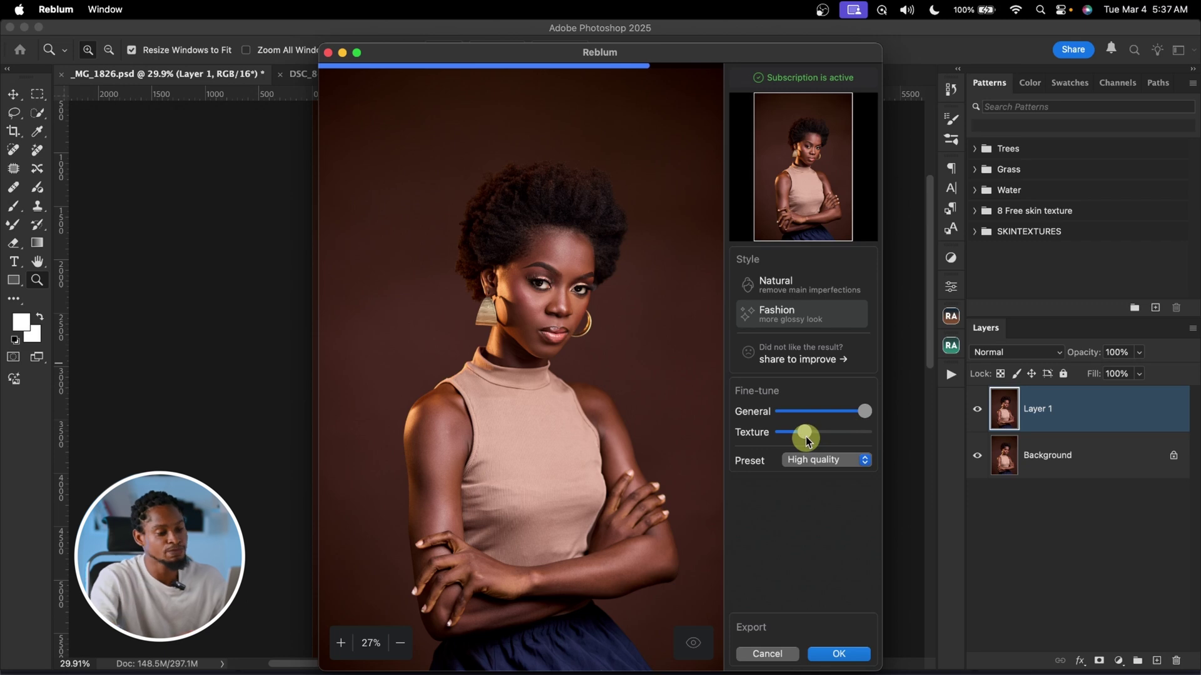
{"action": "left_click_drag", "start_coordinate": [804, 434], "coordinate": [899, 439]}
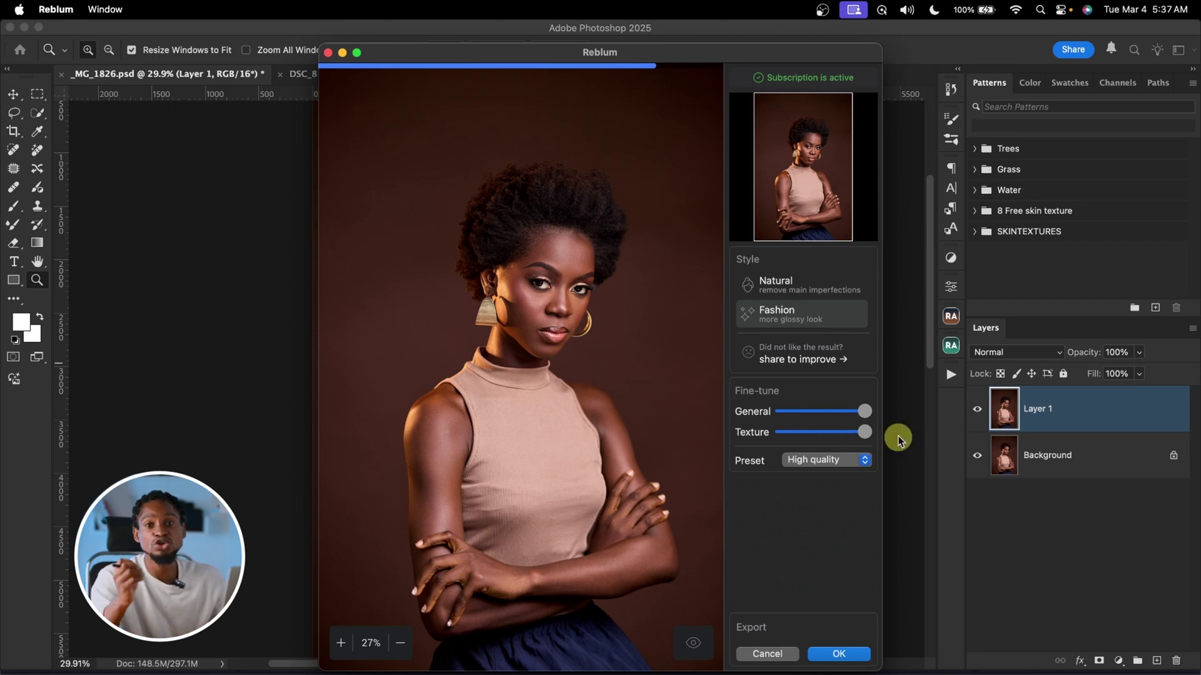
{"action": "left_click_drag", "start_coordinate": [864, 411], "coordinate": [812, 413]}
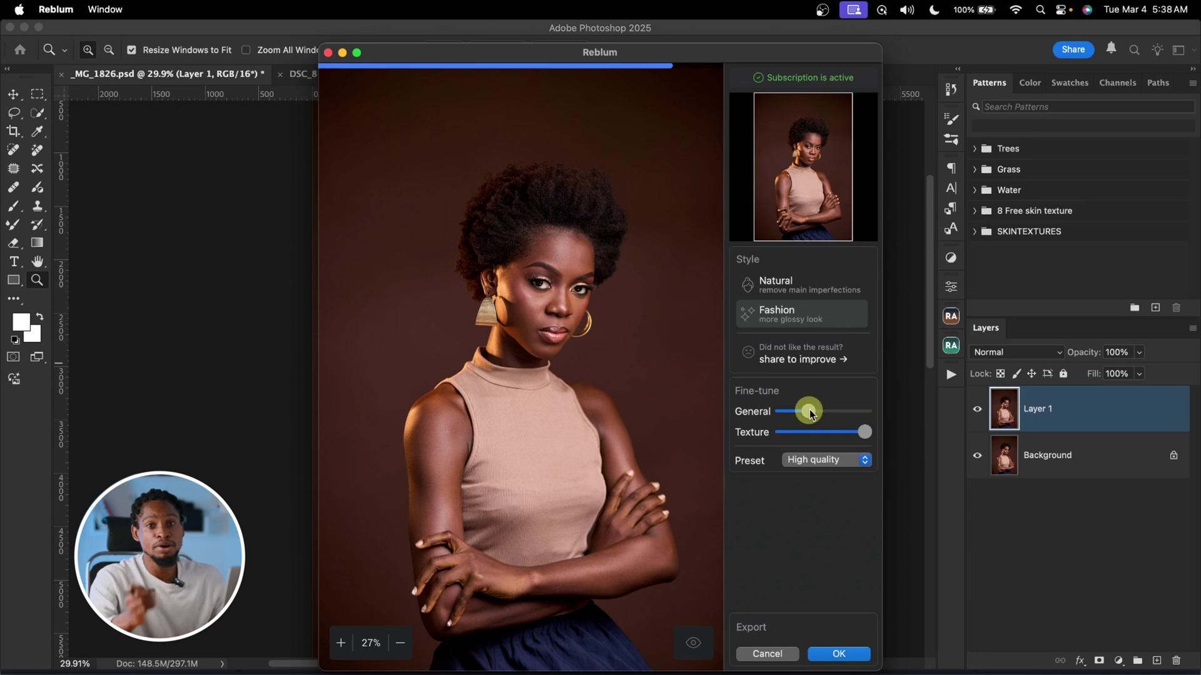
{"action": "left_click_drag", "start_coordinate": [810, 413], "coordinate": [892, 405]}
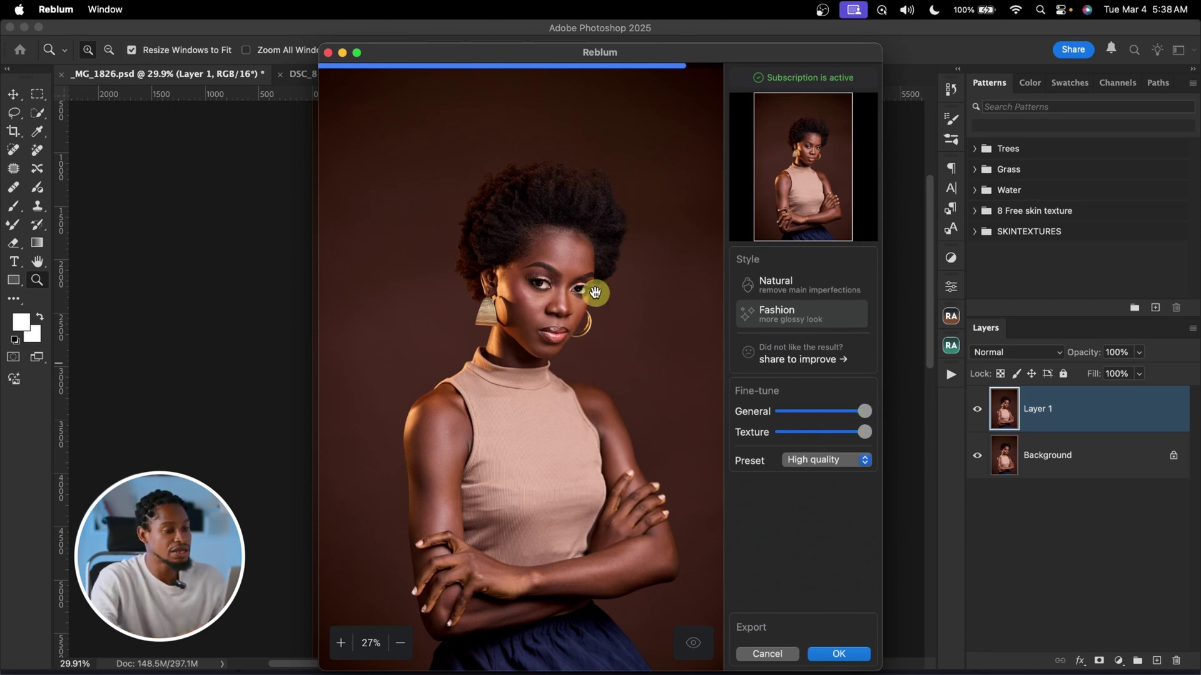
- Compare the face and torso at 100% against the original, then accept the Reblum retouch
{"action": "left_click", "coordinate": [562, 284]}
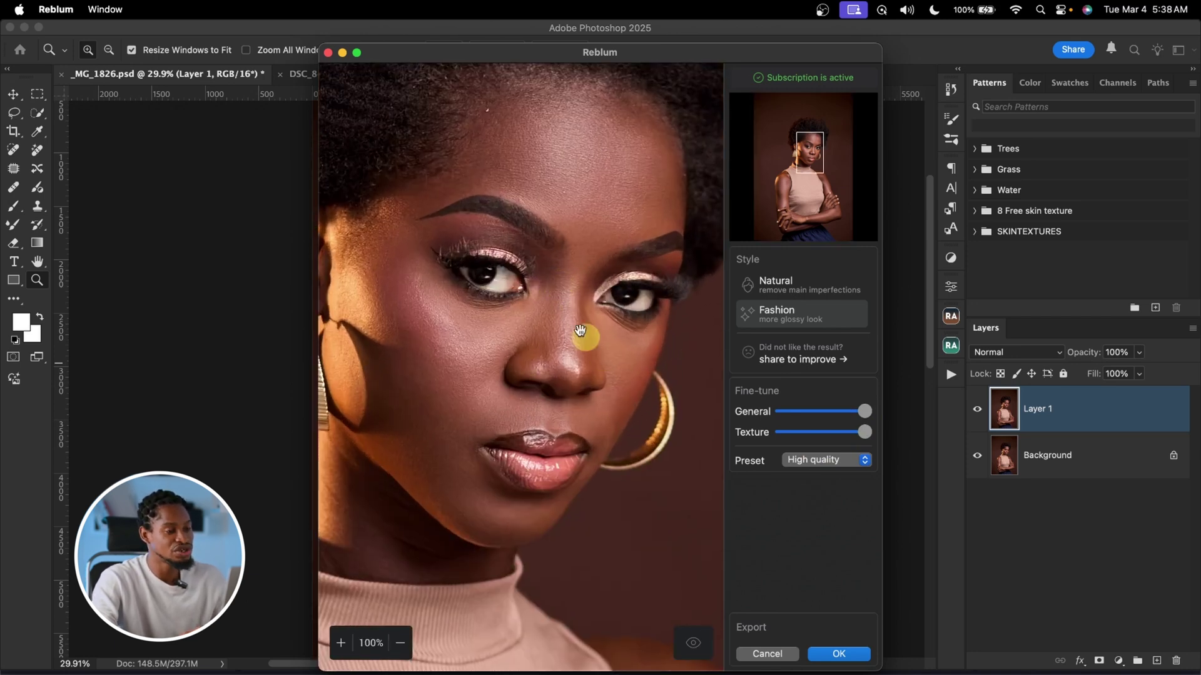
{"action": "scroll", "coordinate": [591, 306], "scroll_direction": "down", "scroll_amount": 3}
{"action": "scroll", "coordinate": [591, 306], "scroll_direction": "left", "scroll_amount": 3}
{"action": "left_click", "coordinate": [696, 640]}
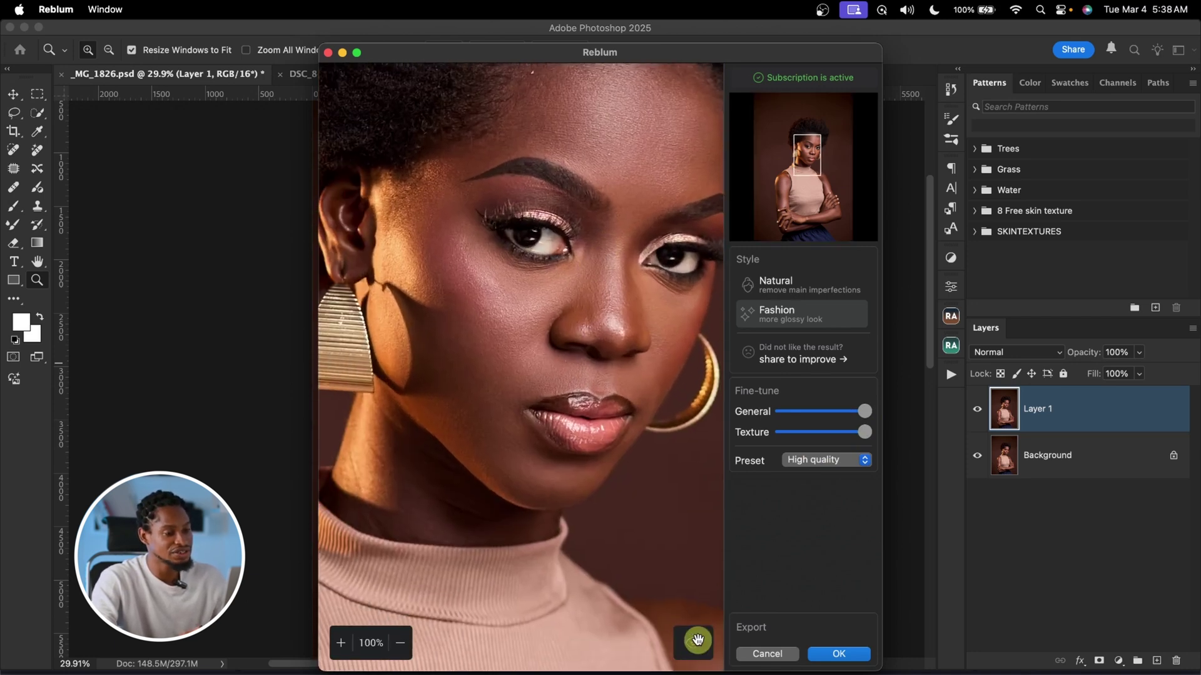
{"action": "scroll", "coordinate": [569, 396], "scroll_direction": "down", "scroll_amount": 3}
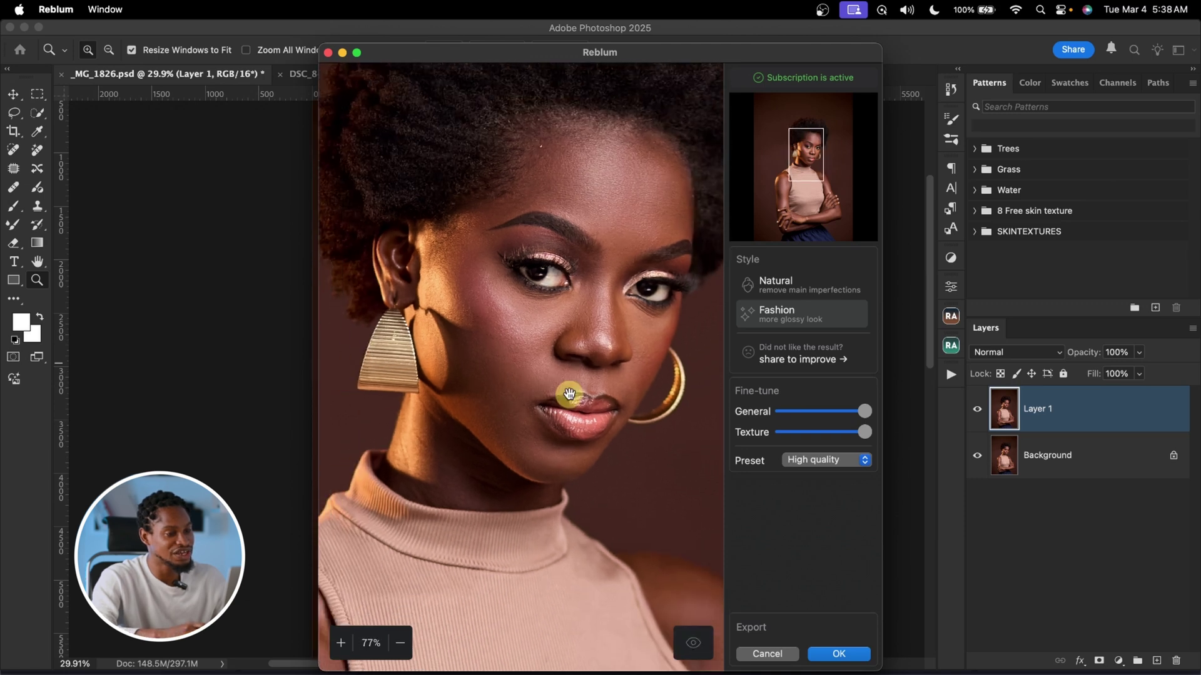
{"action": "scroll", "coordinate": [572, 404], "scroll_direction": "down", "scroll_amount": 3}
{"action": "left_click_drag", "start_coordinate": [596, 394], "coordinate": [537, 172]}
{"action": "left_click", "coordinate": [693, 643]}
{"action": "left_click_drag", "start_coordinate": [543, 482], "coordinate": [675, 460]}
{"action": "left_click_drag", "start_coordinate": [642, 383], "coordinate": [496, 461]}
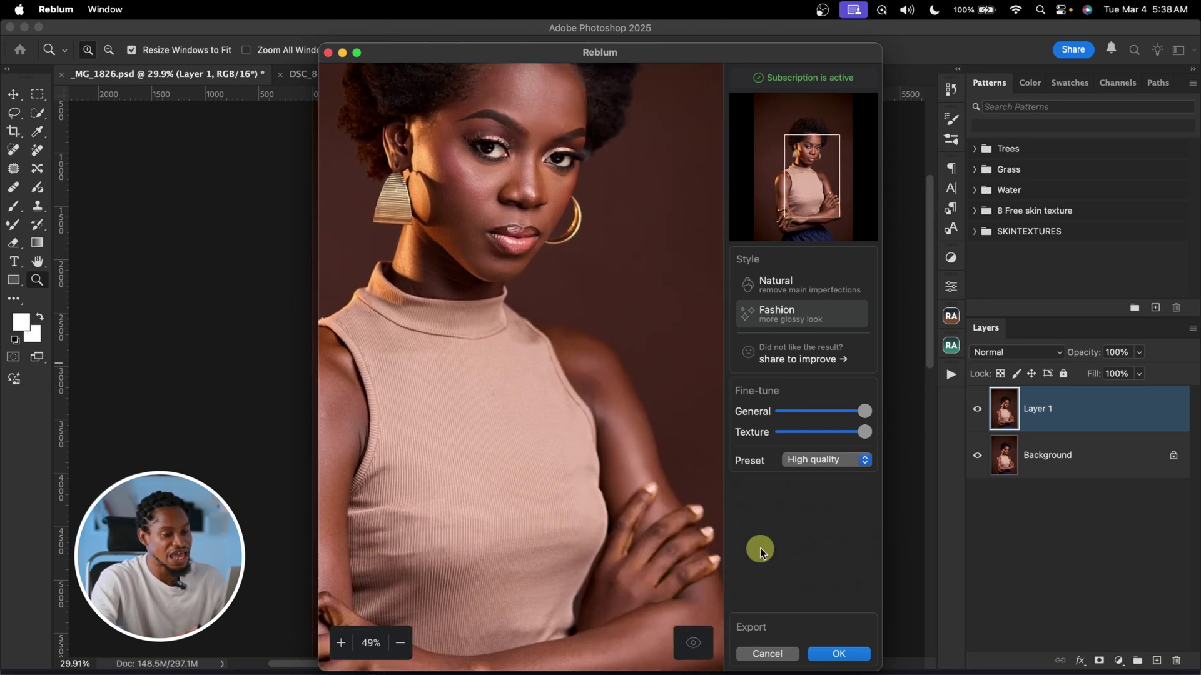
{"action": "left_click", "coordinate": [843, 654]}
{"action": "left_click_drag", "start_coordinate": [584, 287], "coordinate": [643, 287]}
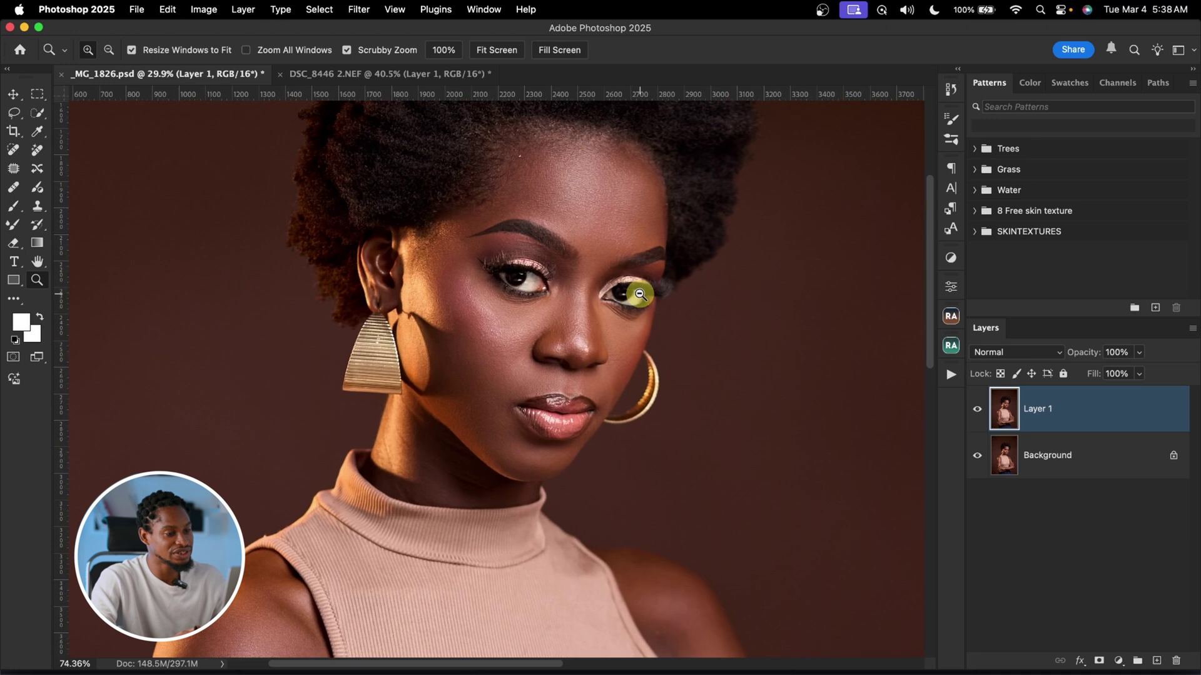
- Hide Layer 1 to compare the retouched portrait with the original Background
{"action": "left_click", "coordinate": [978, 410]}
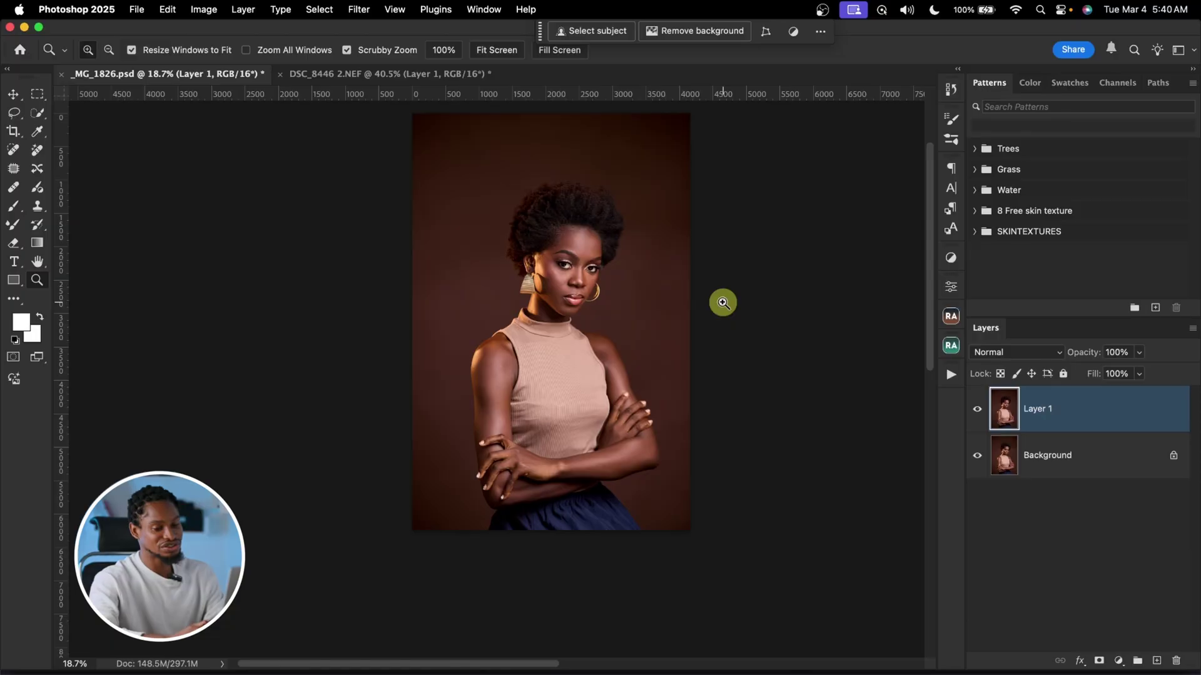
- Delete the retouched Layer 1, duplicate the Background again, and show the Actions list
{"action": "key", "text": "Delete"}
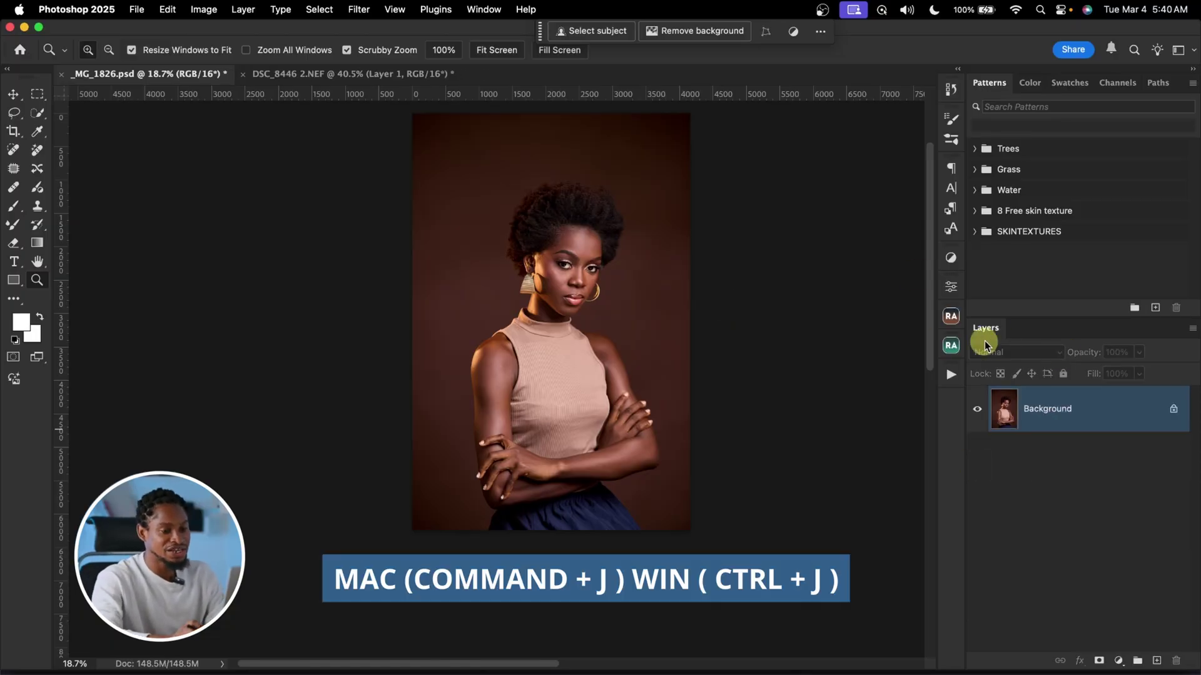
{"action": "key", "text": "super+j"}
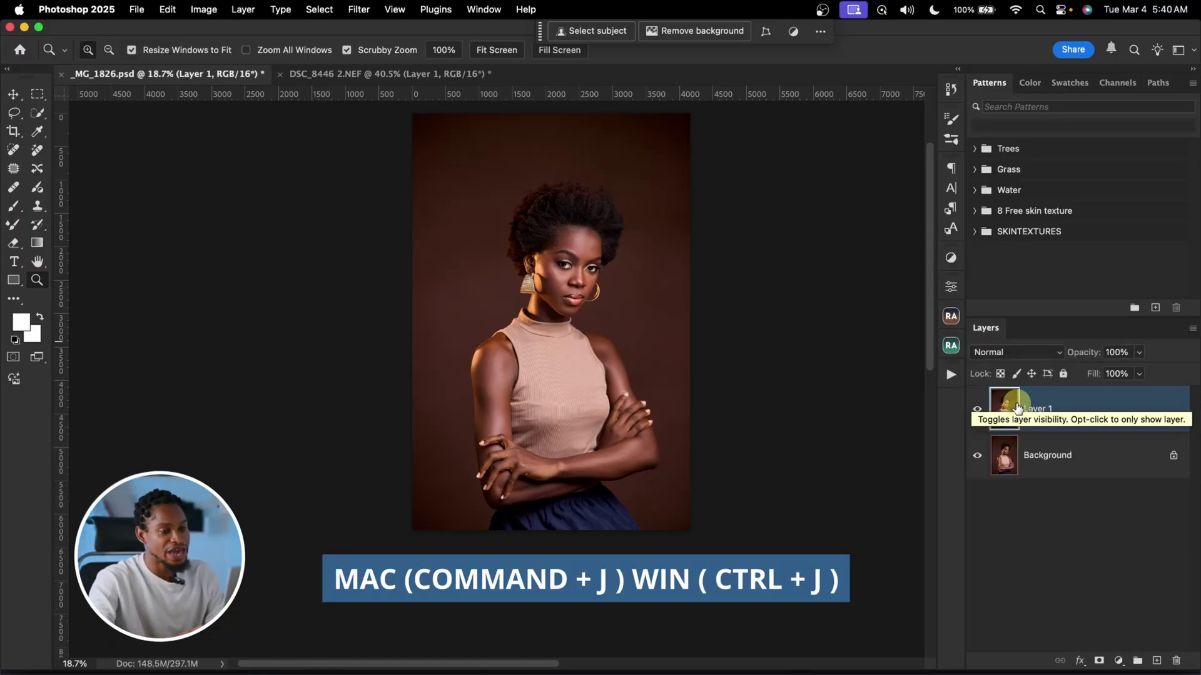
{"action": "left_click", "coordinate": [950, 374]}
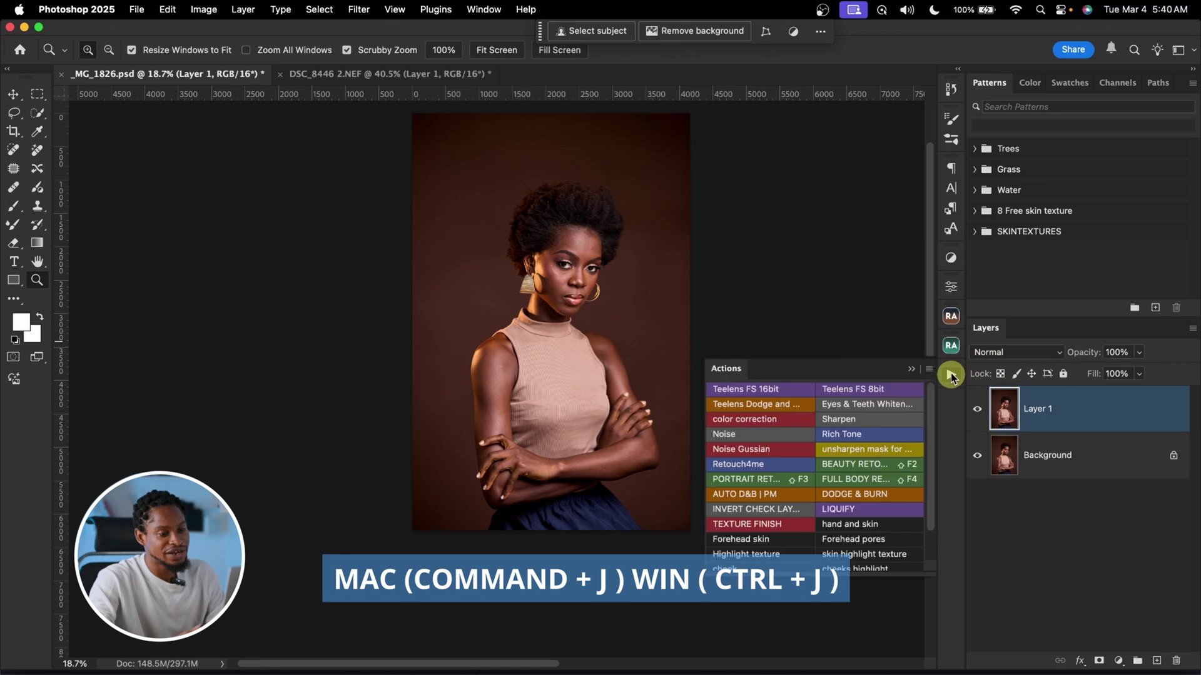
- Run the Retouch4me action on Layer 1, then toggle the Retouch4Me group for a before/after comparison
{"action": "left_click", "coordinate": [744, 464]}
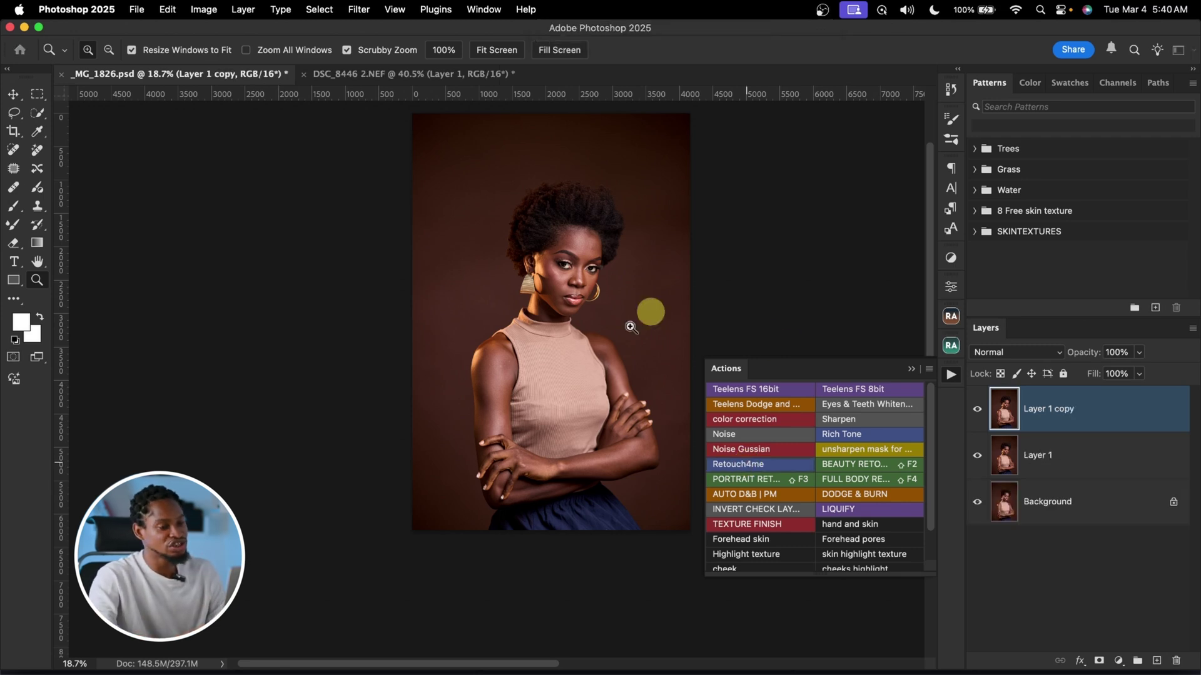
{"action": "left_click_drag", "start_coordinate": [561, 281], "coordinate": [676, 310]}
{"action": "left_click", "coordinate": [978, 395]}
{"action": "left_click", "coordinate": [978, 395]}
{"action": "left_click", "coordinate": [978, 396]}
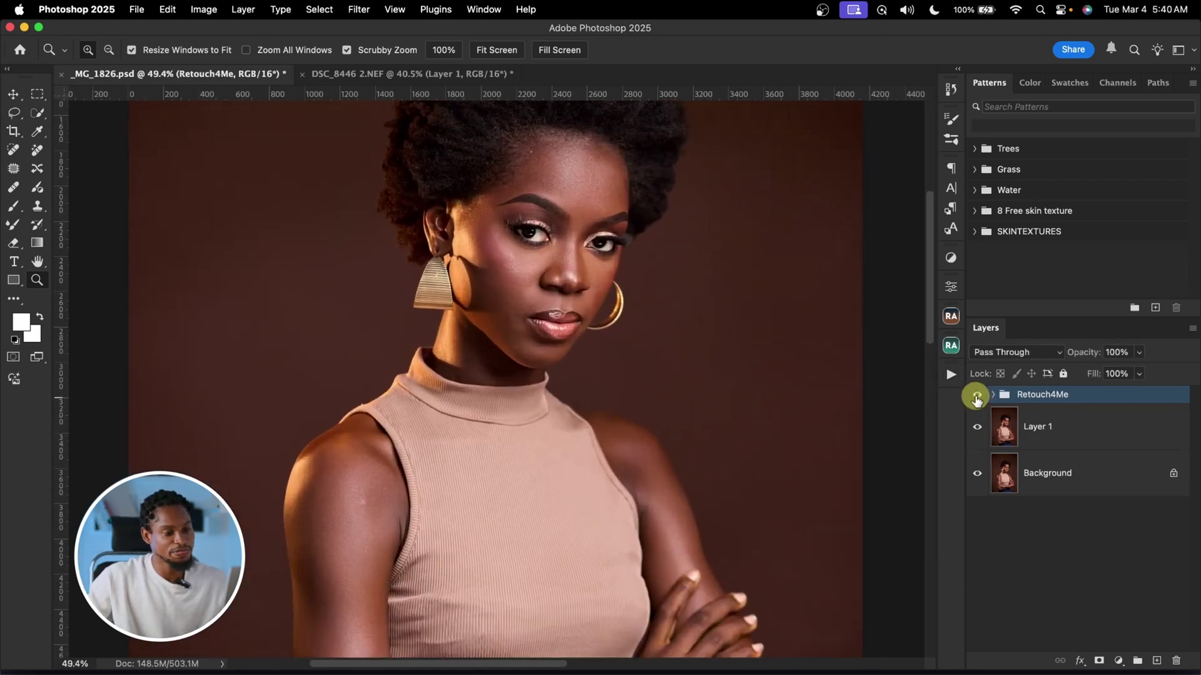
{"action": "left_click", "coordinate": [978, 396]}
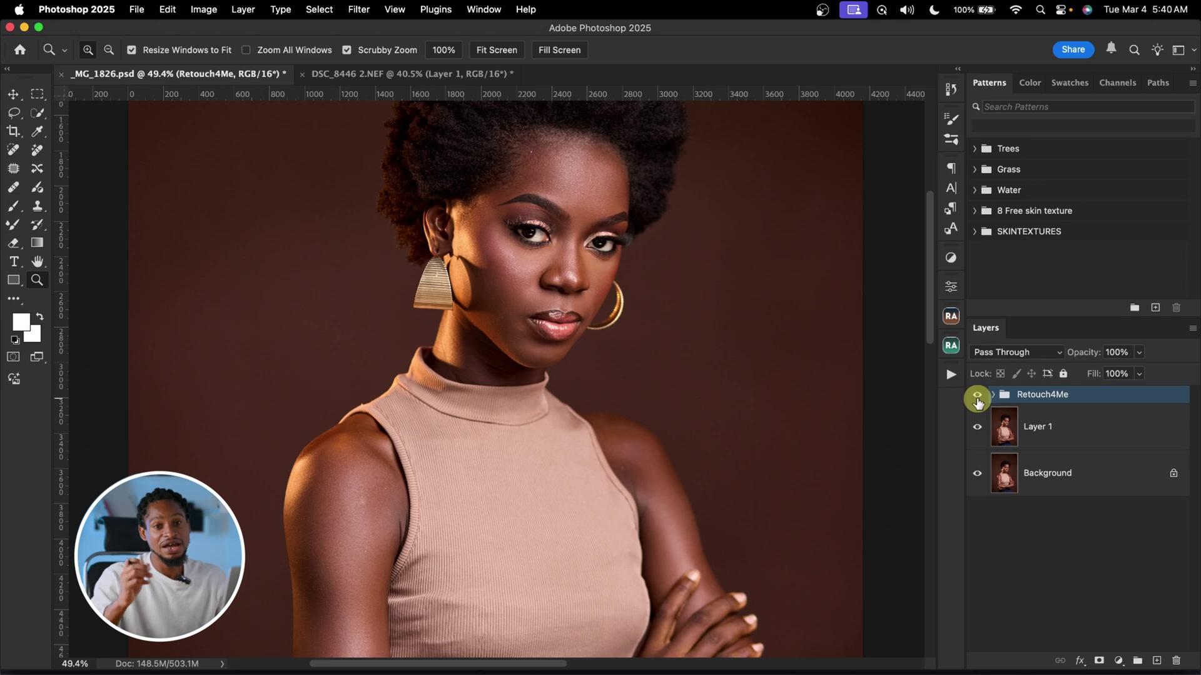
{"action": "left_click_drag", "start_coordinate": [651, 396], "coordinate": [590, 402]}
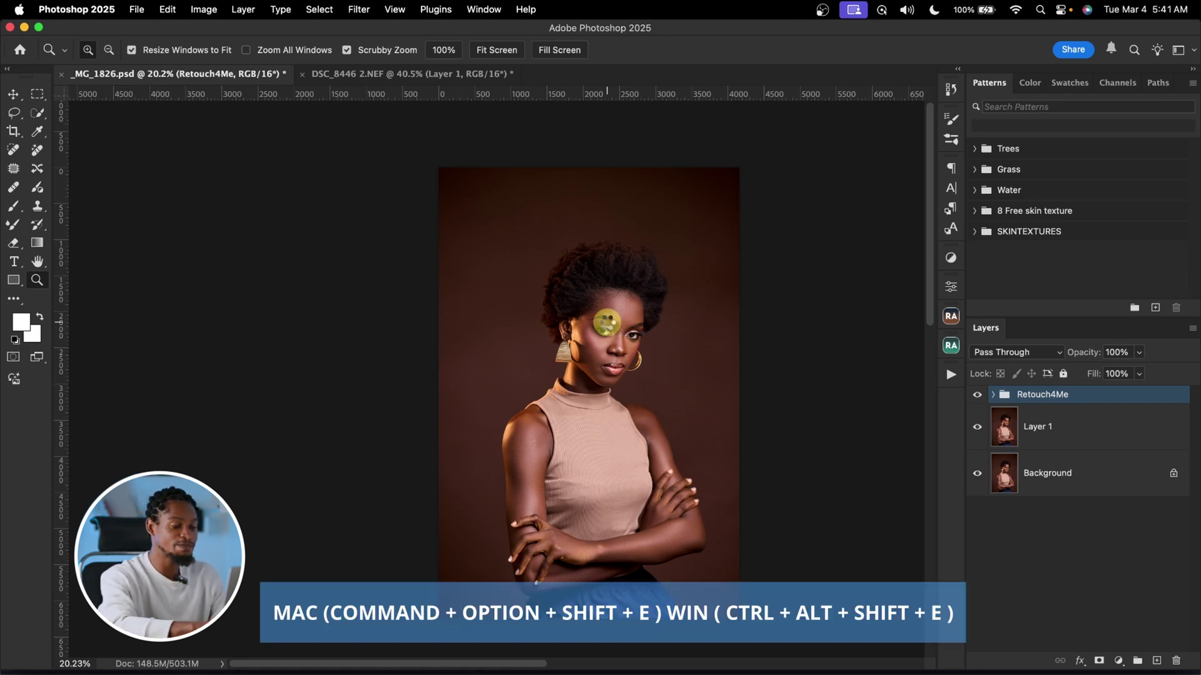
- Stamp all visible layers into Layer 2 and apply the Reblum Retouch filter to it
{"action": "key", "text": "super+alt+shift+e"}
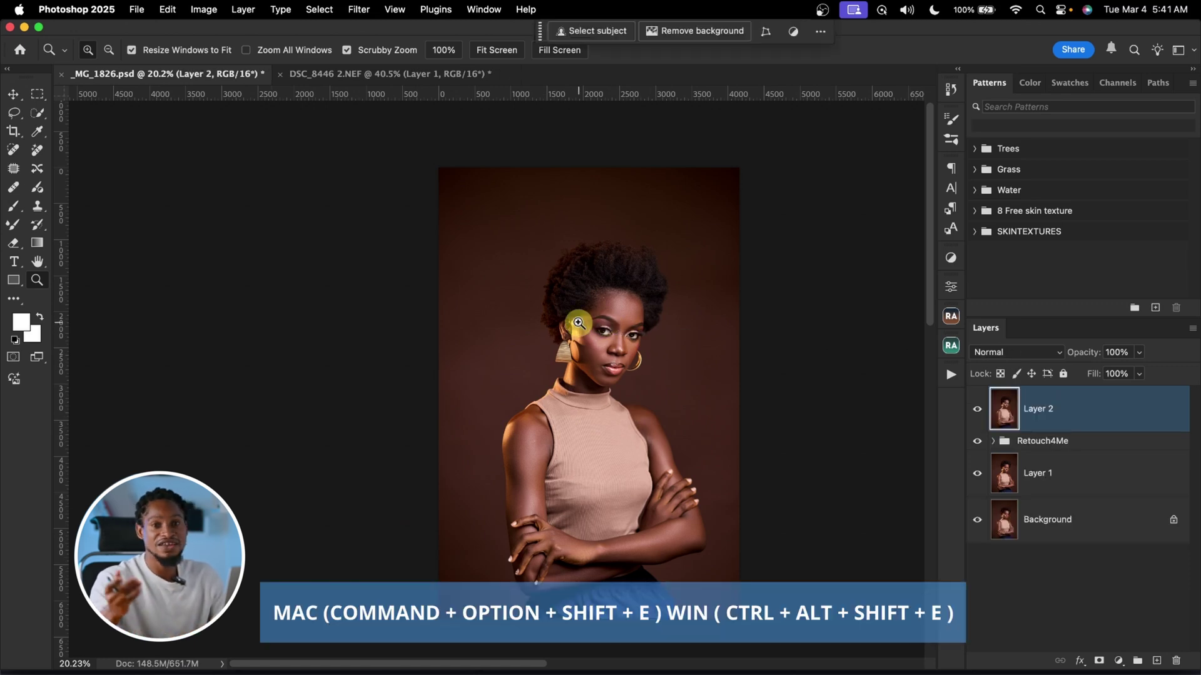
{"action": "scroll", "coordinate": [588, 330], "scroll_direction": "down", "scroll_amount": 2}
{"action": "scroll", "coordinate": [588, 330], "scroll_direction": "right", "scroll_amount": 2}
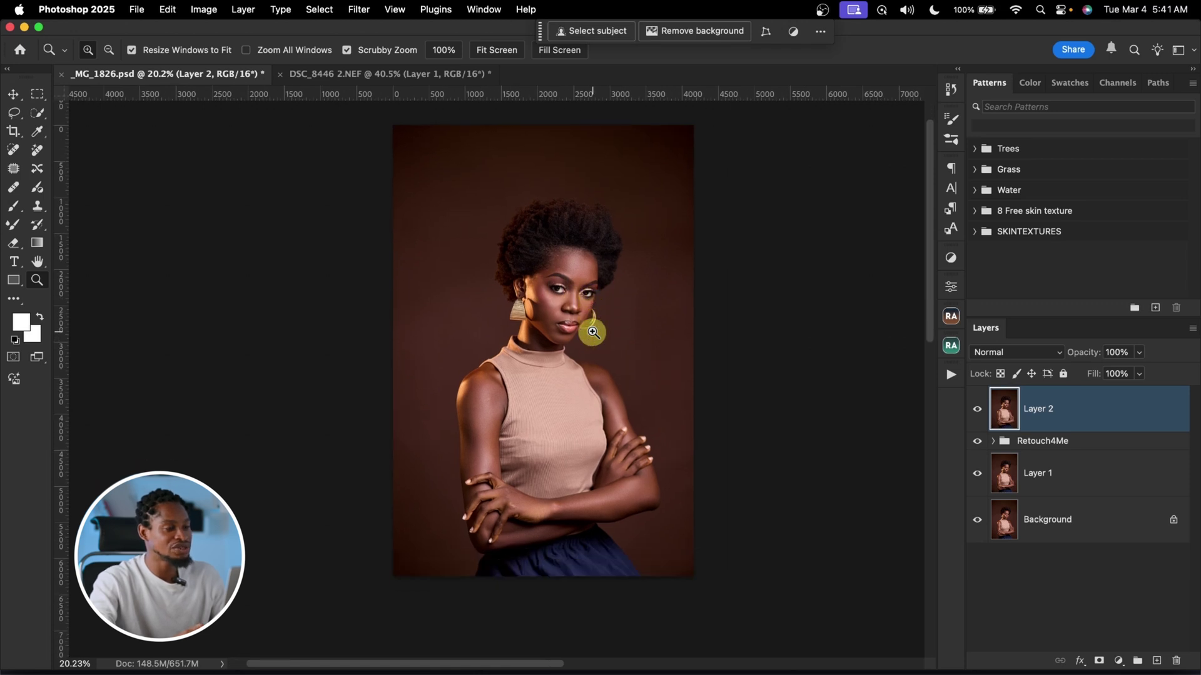
{"action": "left_click", "coordinate": [359, 9]}
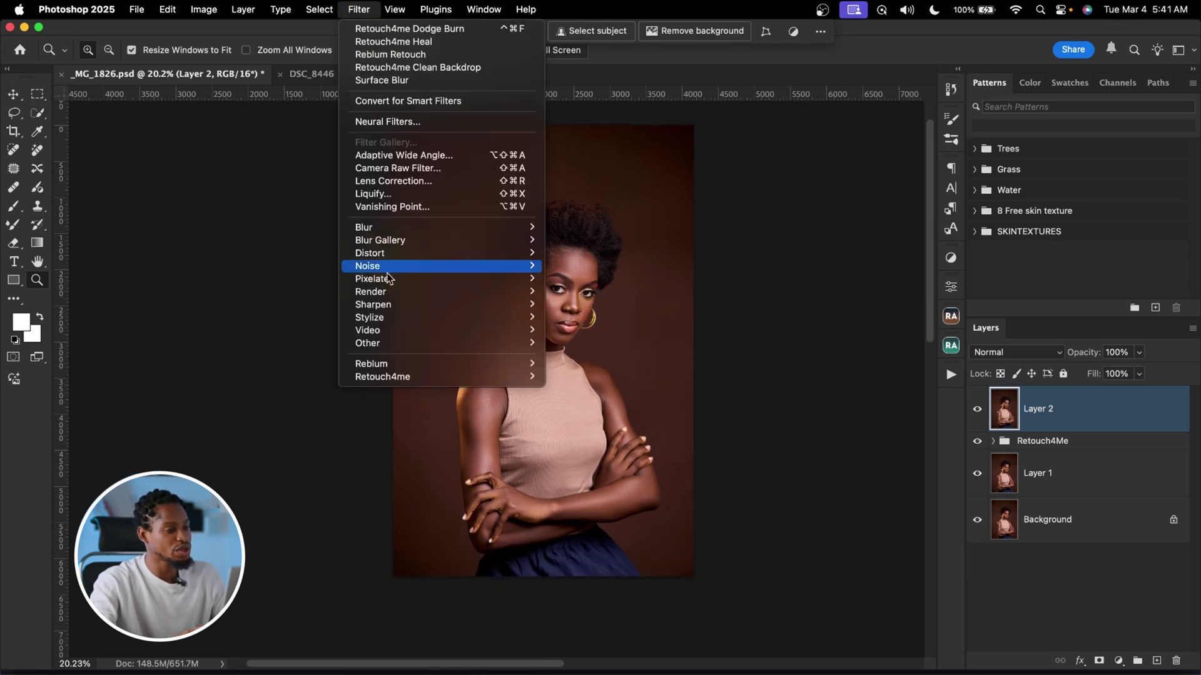
{"action": "mouse_move", "coordinate": [411, 366]}
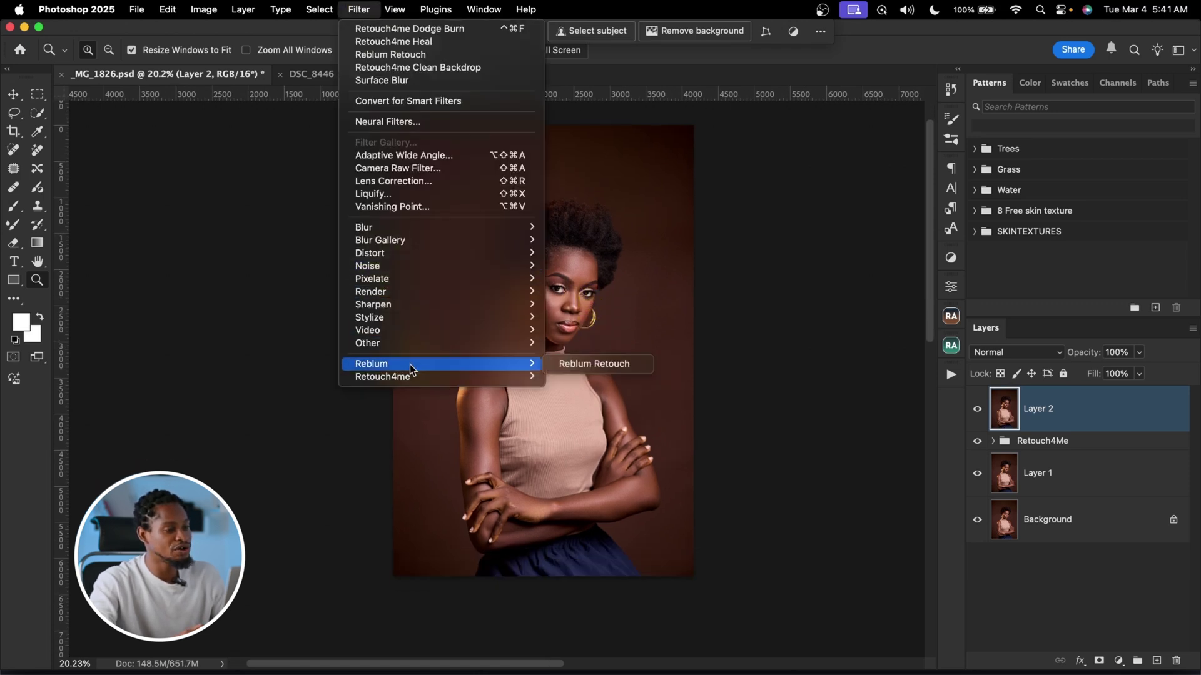
{"action": "left_click", "coordinate": [599, 364]}
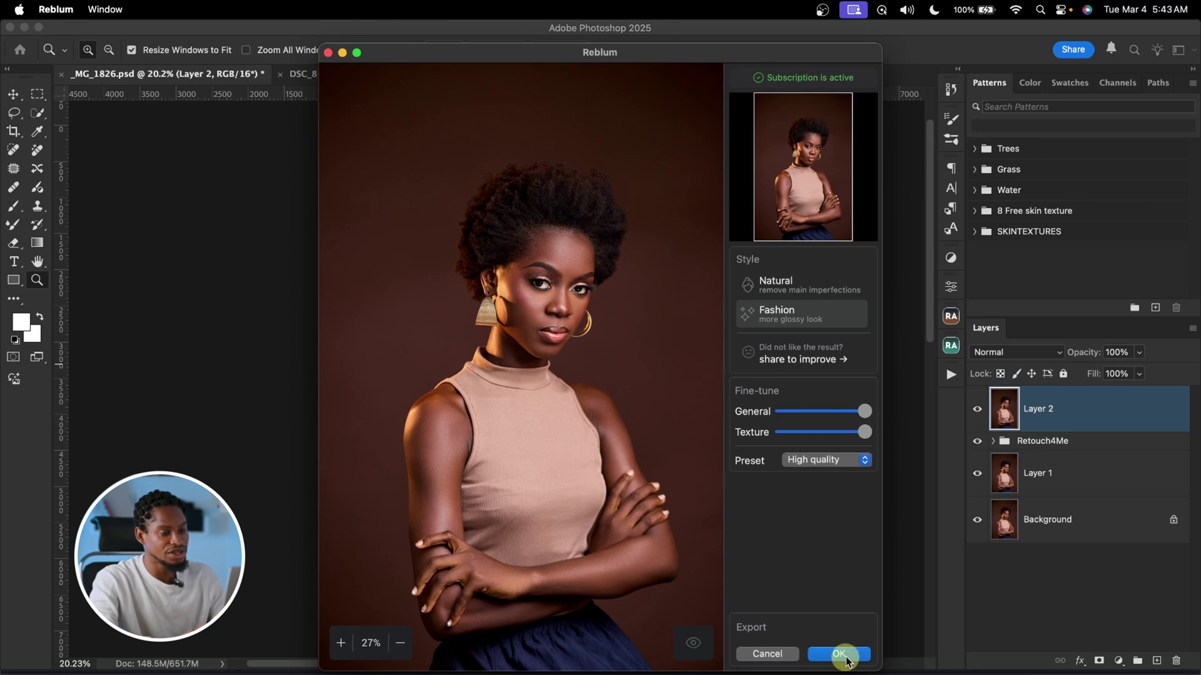
{"action": "left_click", "coordinate": [845, 656]}
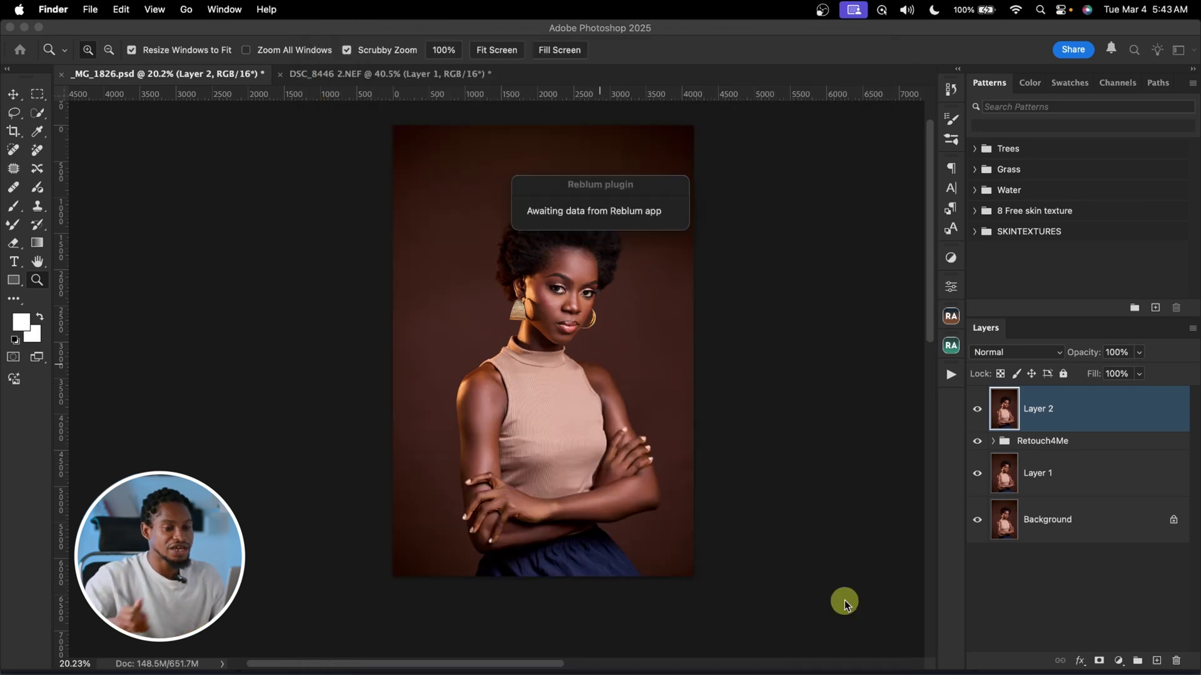
- Group Layer 2 with the Retouch4Me folder into Group 1 and compare it hidden and shown
{"action": "left_click", "coordinate": [1079, 446], "text": "shift"}
{"action": "key", "text": "super+g"}
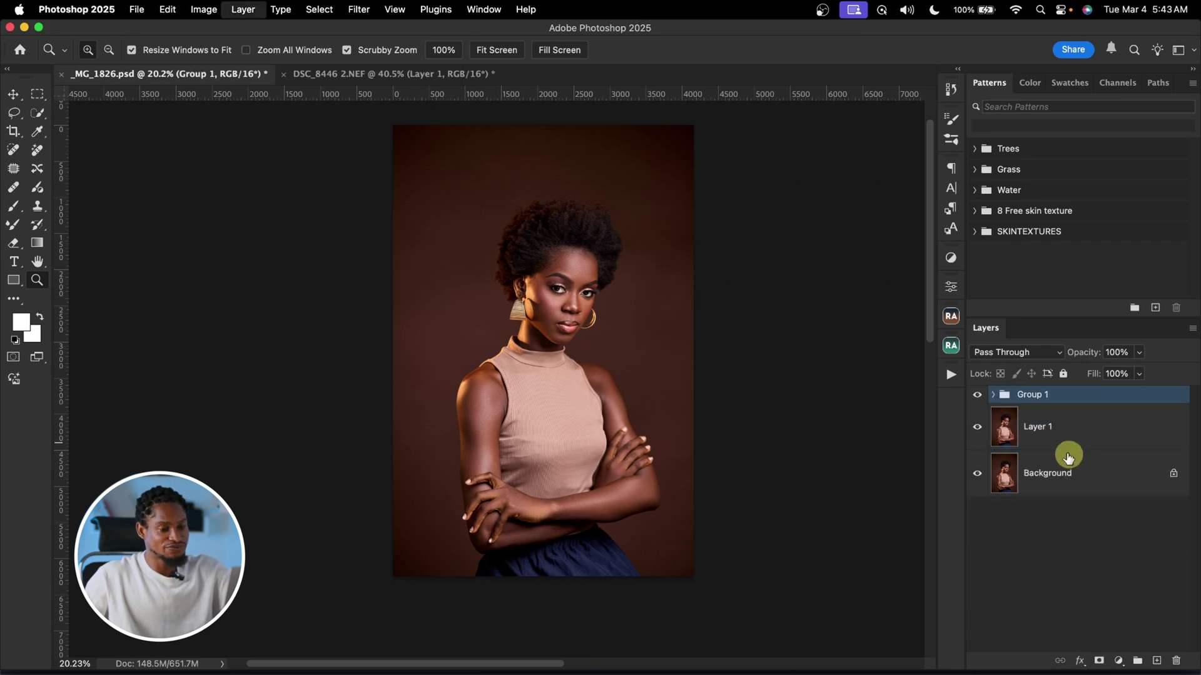
{"action": "left_click_drag", "start_coordinate": [581, 284], "coordinate": [650, 324]}
{"action": "scroll", "coordinate": [650, 324], "scroll_direction": "down", "scroll_amount": 3}
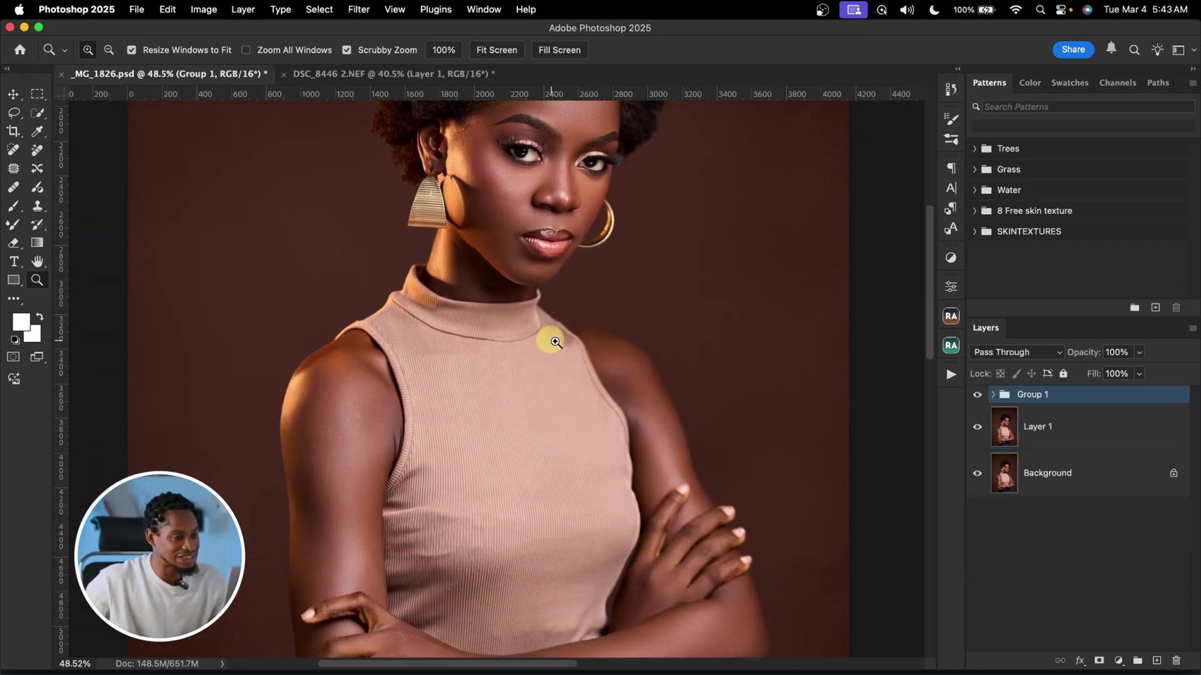
{"action": "scroll", "coordinate": [584, 445], "scroll_direction": "up", "scroll_amount": 2}
{"action": "left_click", "coordinate": [975, 393]}
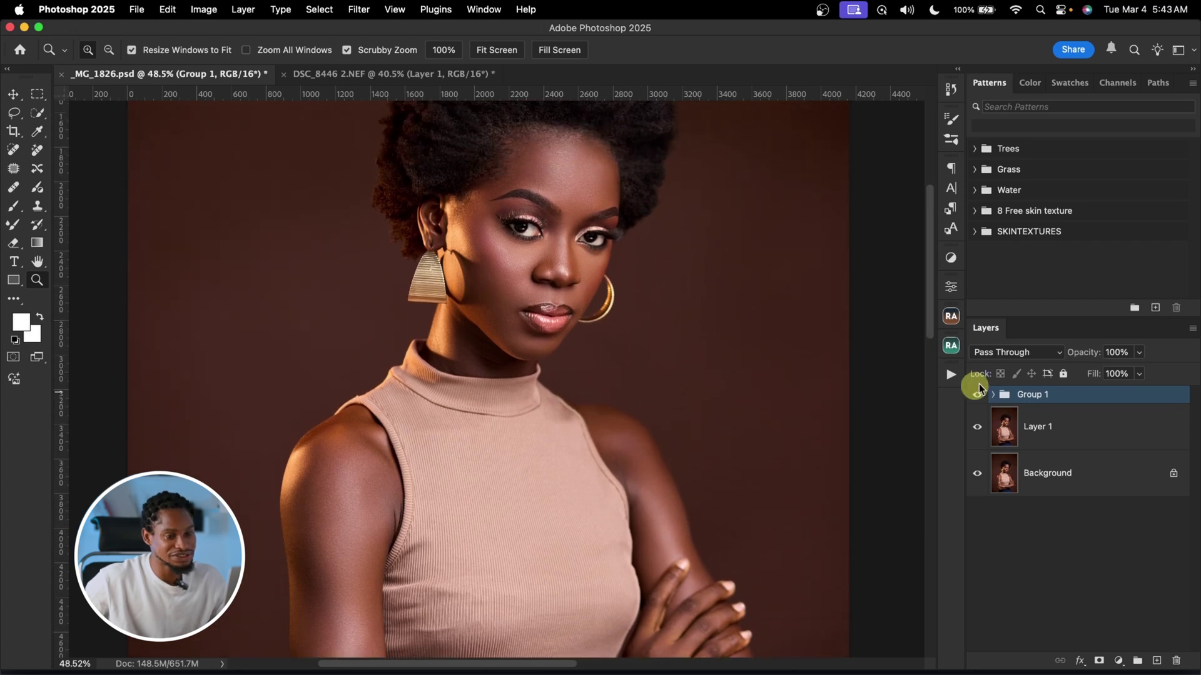
{"action": "left_click", "coordinate": [977, 395]}
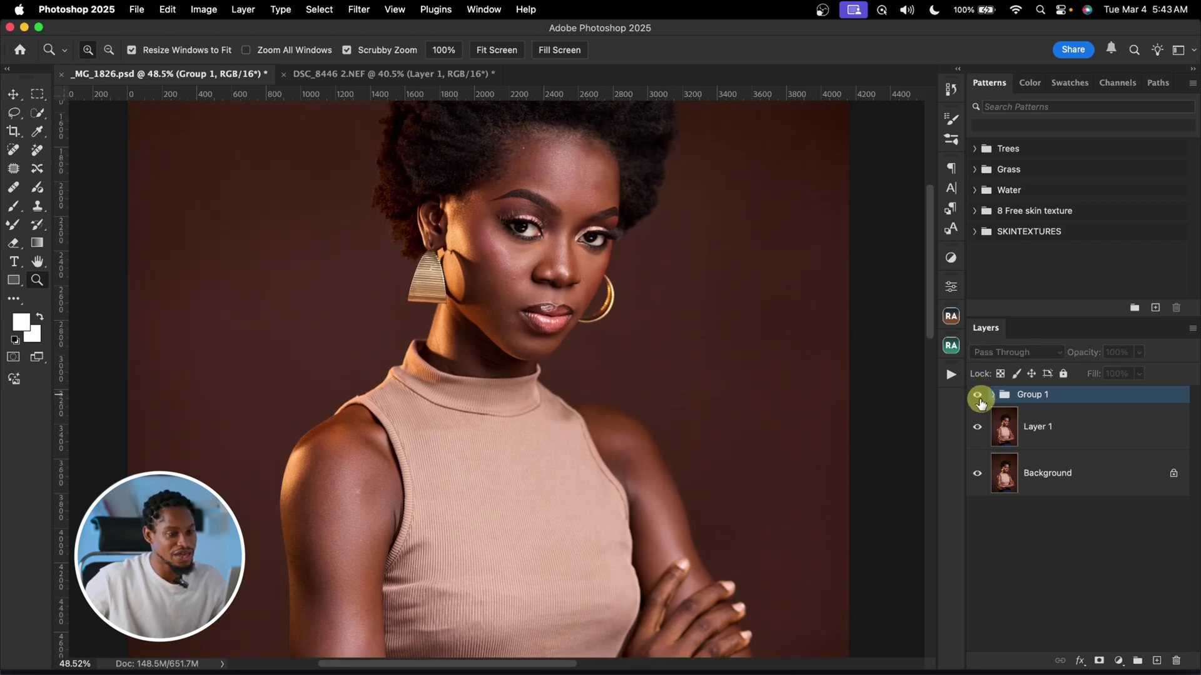
{"action": "left_click_drag", "start_coordinate": [548, 187], "coordinate": [821, 404]}
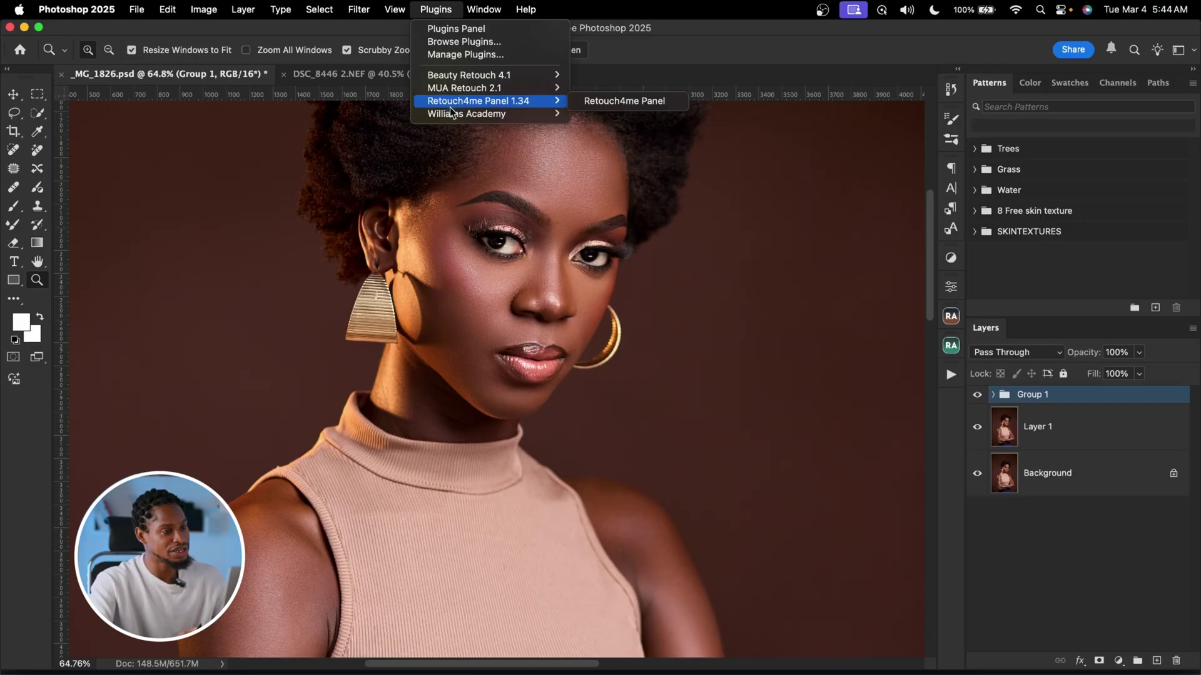
- Open the Williams Academy retouching panel from the Plugins menu
{"action": "mouse_move", "coordinate": [473, 115]}
{"action": "left_click", "coordinate": [616, 115]}
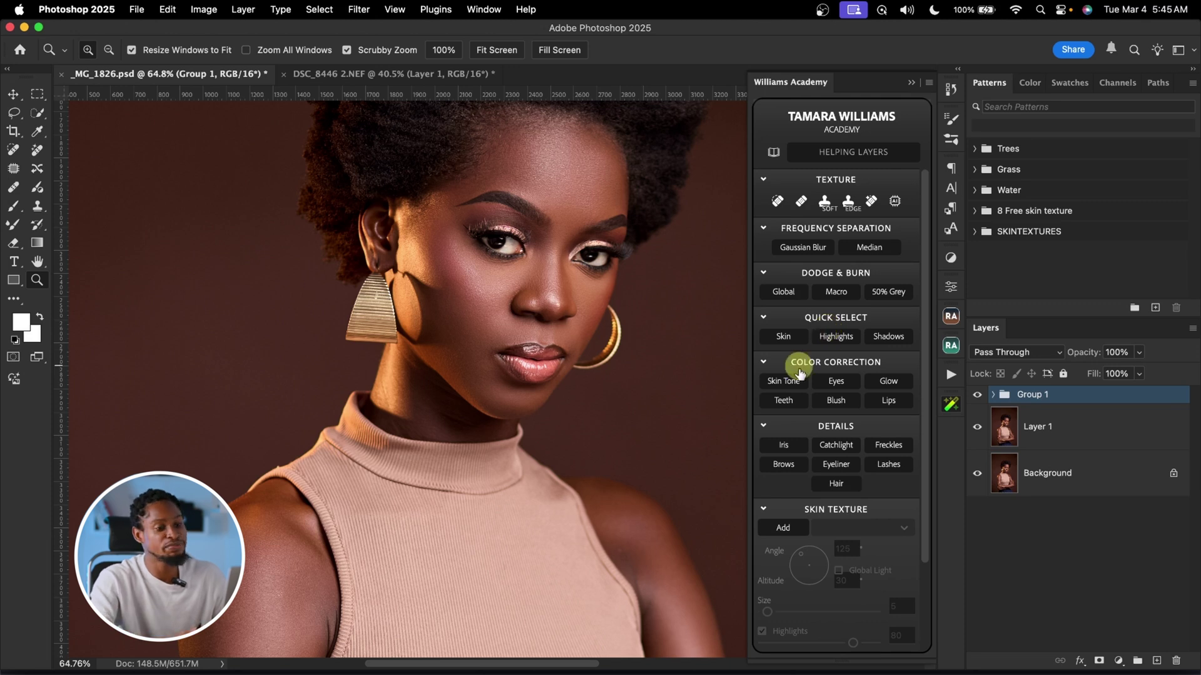
- Start the Macro Dodge & Burn setup and browse the LASHES brush preset folder
{"action": "left_click", "coordinate": [837, 292]}
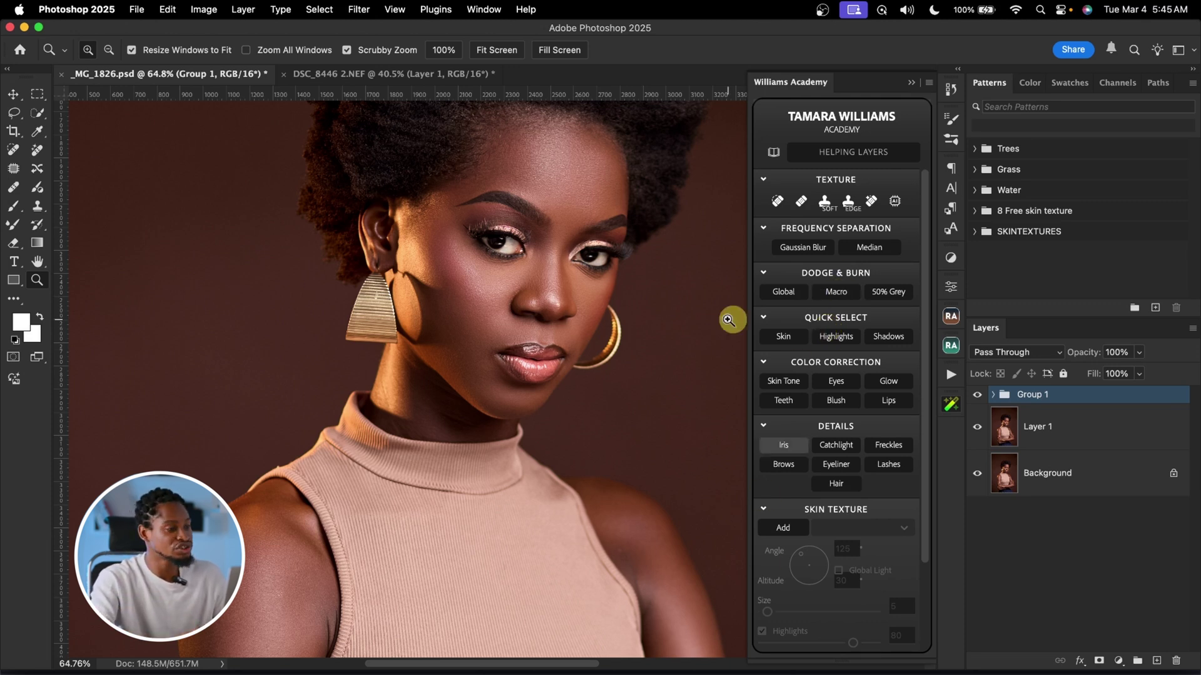
{"action": "left_click", "coordinate": [379, 205]}
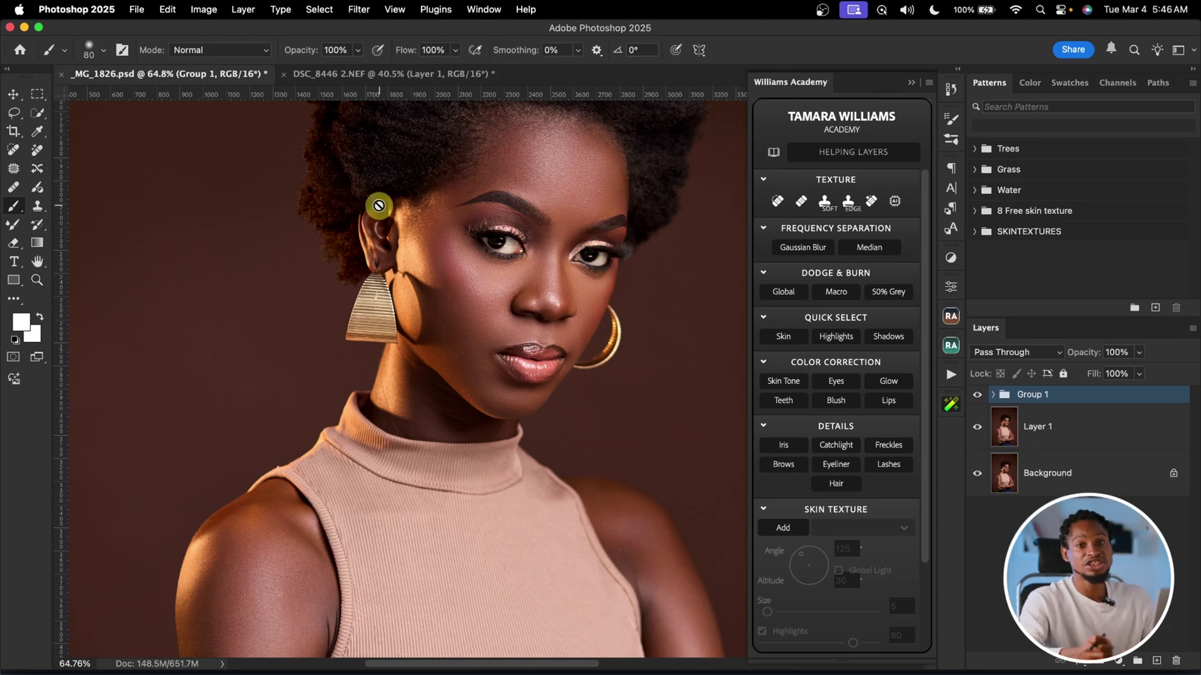
{"action": "left_click", "coordinate": [88, 50]}
{"action": "left_click", "coordinate": [27, 440]}
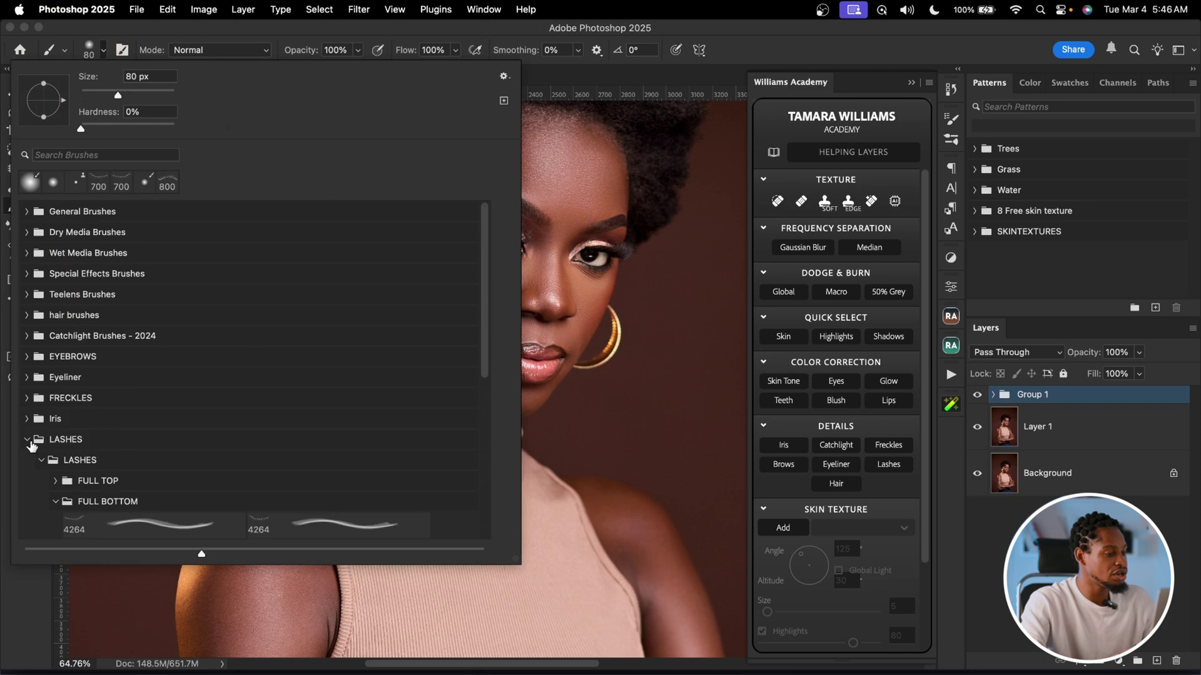
{"action": "scroll", "coordinate": [57, 478], "scroll_direction": "down", "scroll_amount": 10}
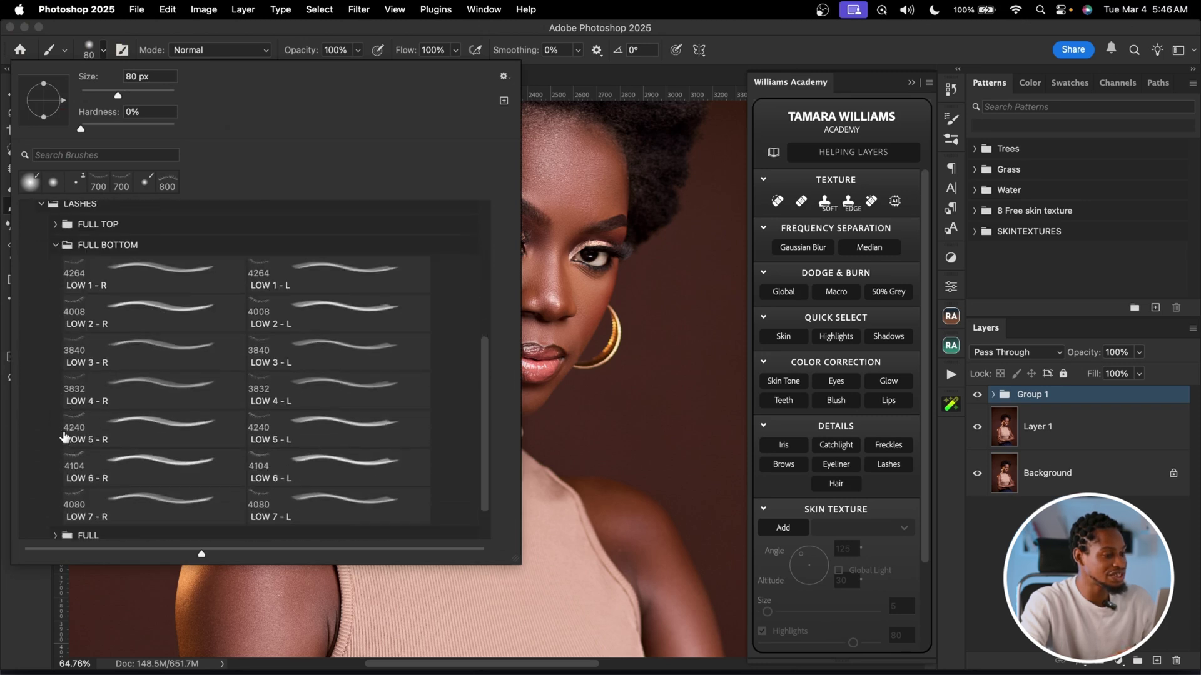
{"action": "scroll", "coordinate": [66, 436], "scroll_direction": "up", "scroll_amount": 10}
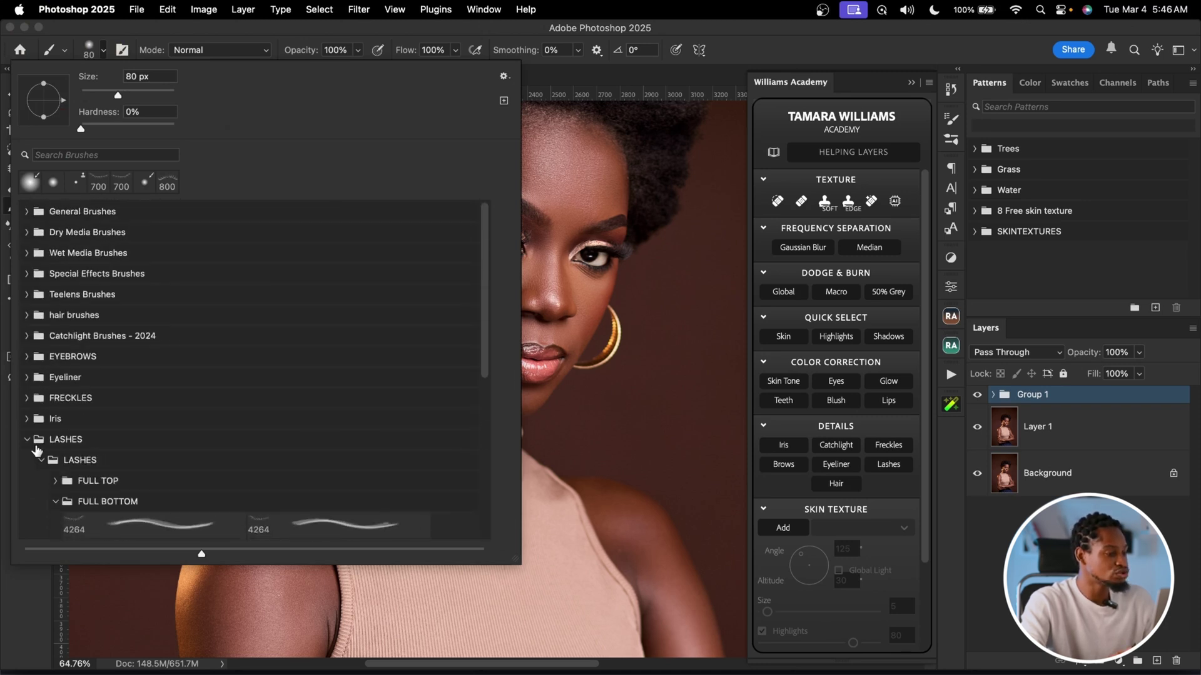
{"action": "left_click", "coordinate": [25, 439]}
- Browse the Iris brush folder, close the presets, and dismiss the brush-on-group error
{"action": "left_click", "coordinate": [28, 418]}
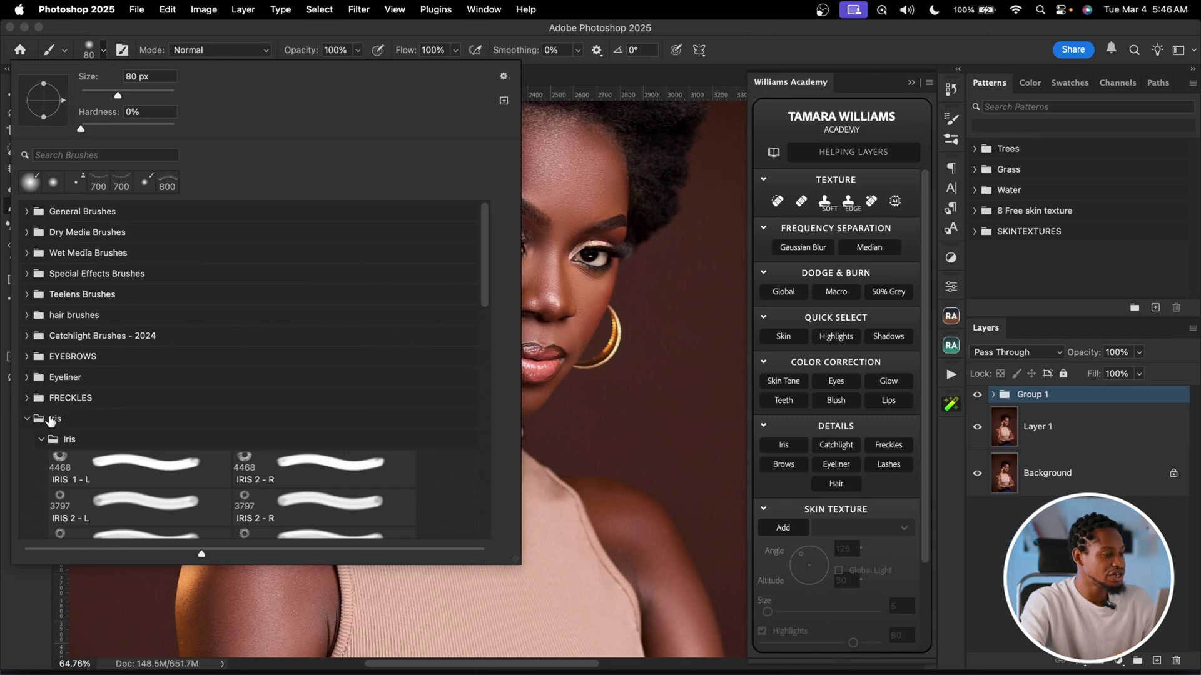
{"action": "scroll", "coordinate": [27, 407], "scroll_direction": "down", "scroll_amount": 5}
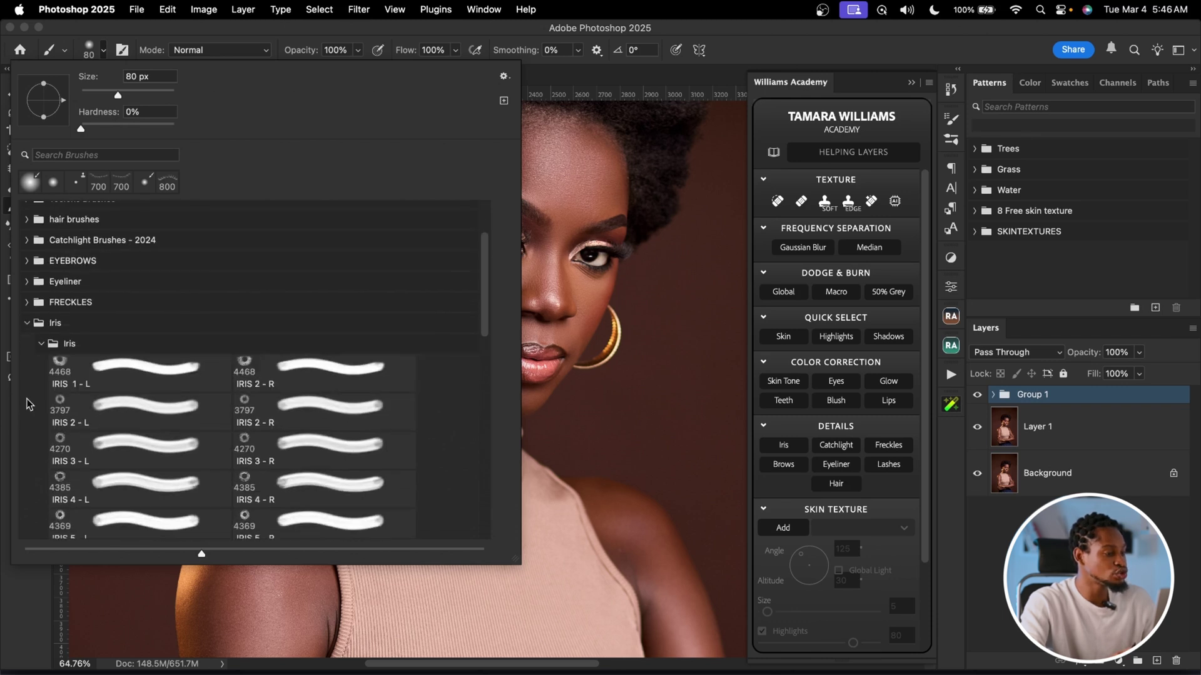
{"action": "left_click", "coordinate": [27, 292]}
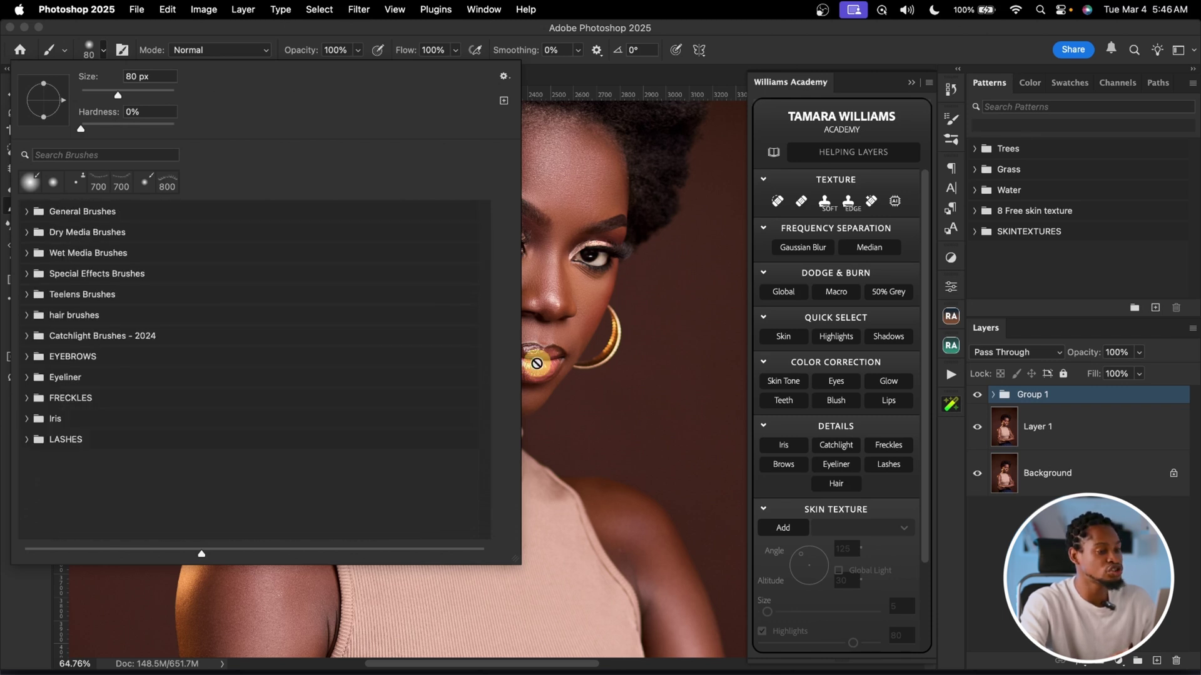
{"action": "left_click", "coordinate": [632, 410]}
{"action": "left_click", "coordinate": [667, 287]}
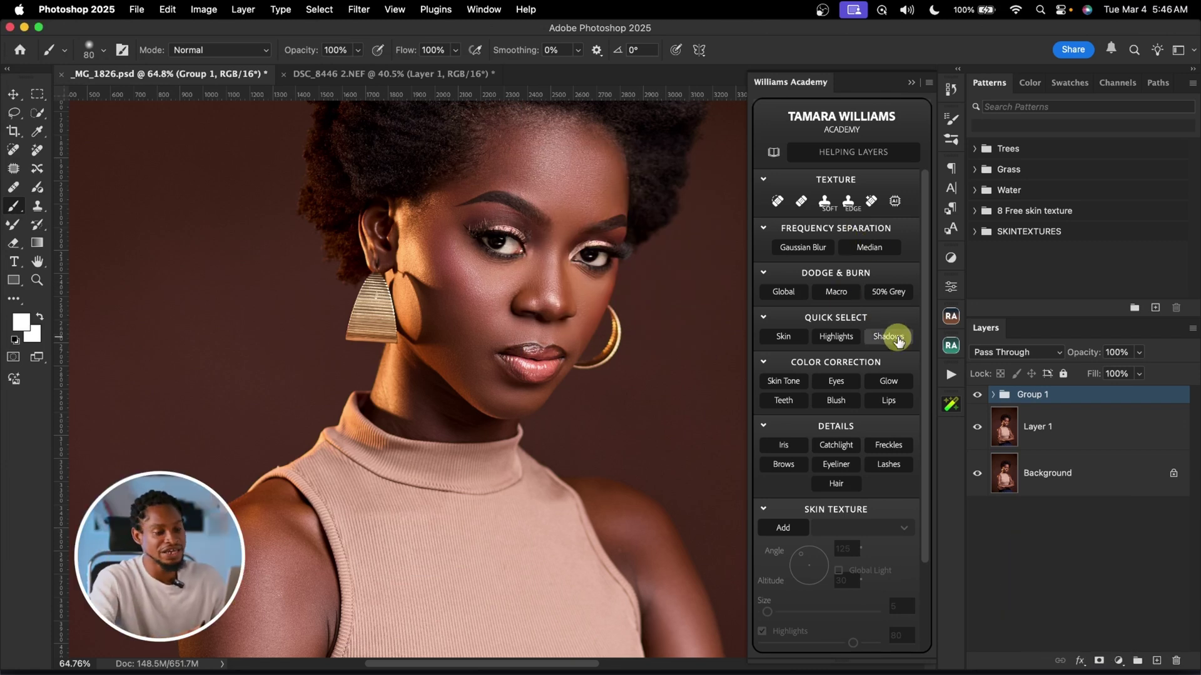
- Add the Hand and skin texture from the panel's Skin Texture section
{"action": "scroll", "coordinate": [867, 447], "scroll_direction": "down", "scroll_amount": 3}
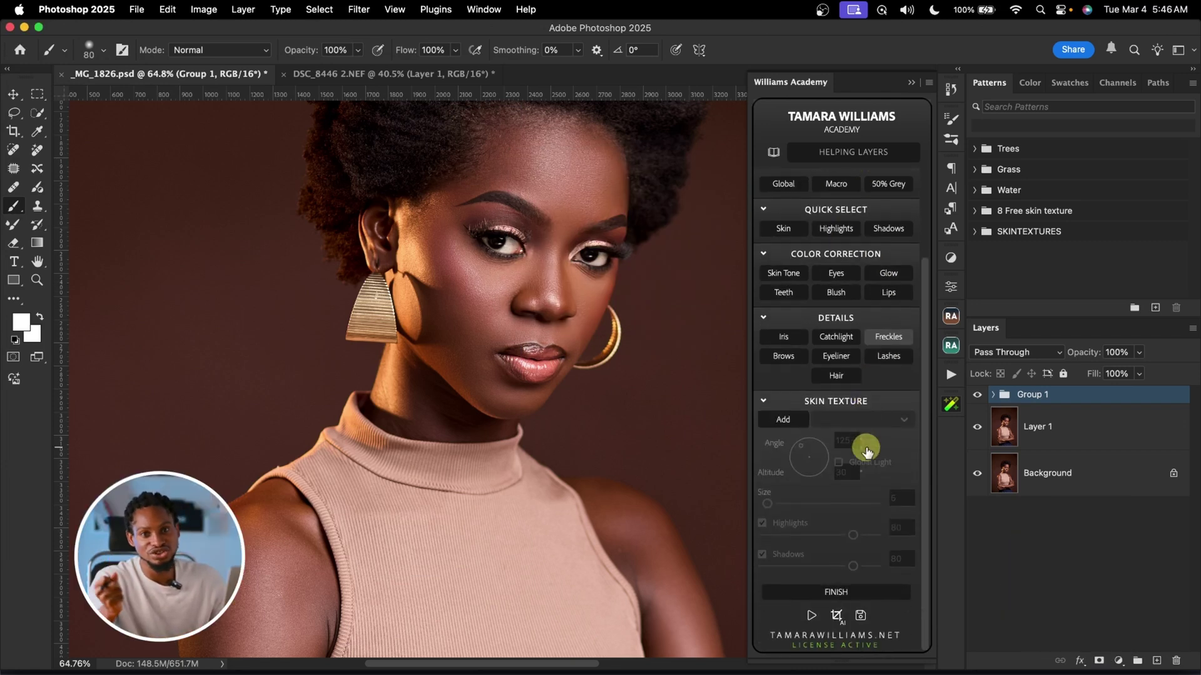
{"action": "left_click", "coordinate": [785, 423]}
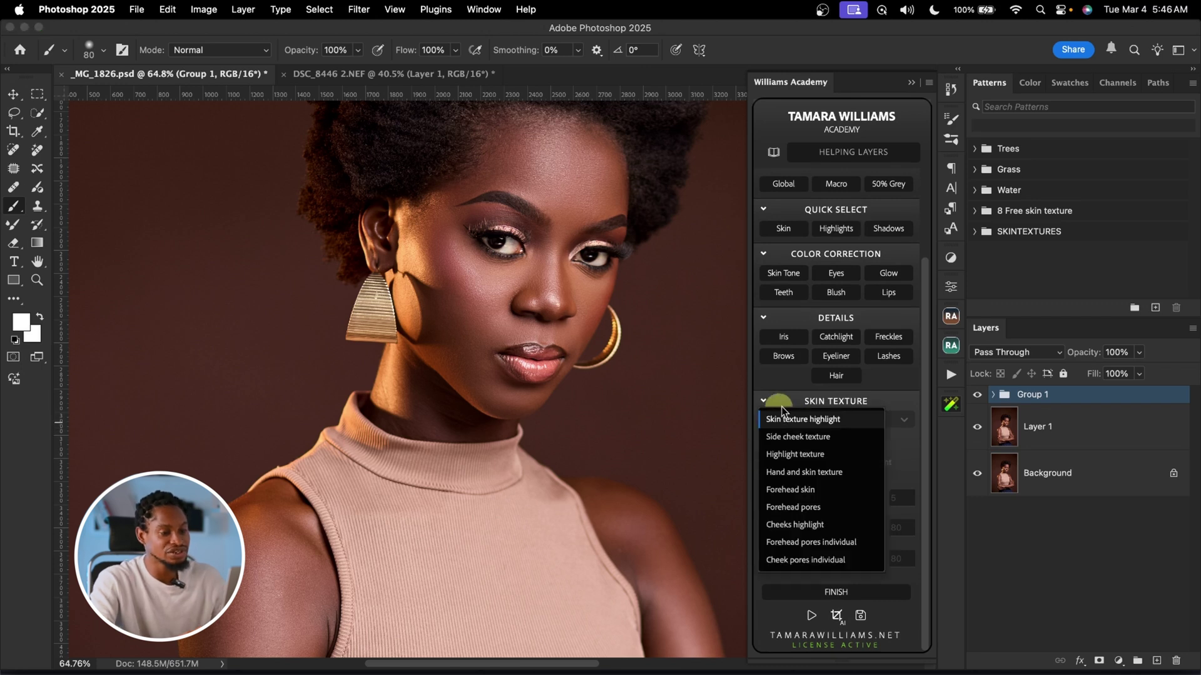
{"action": "left_click", "coordinate": [827, 473]}
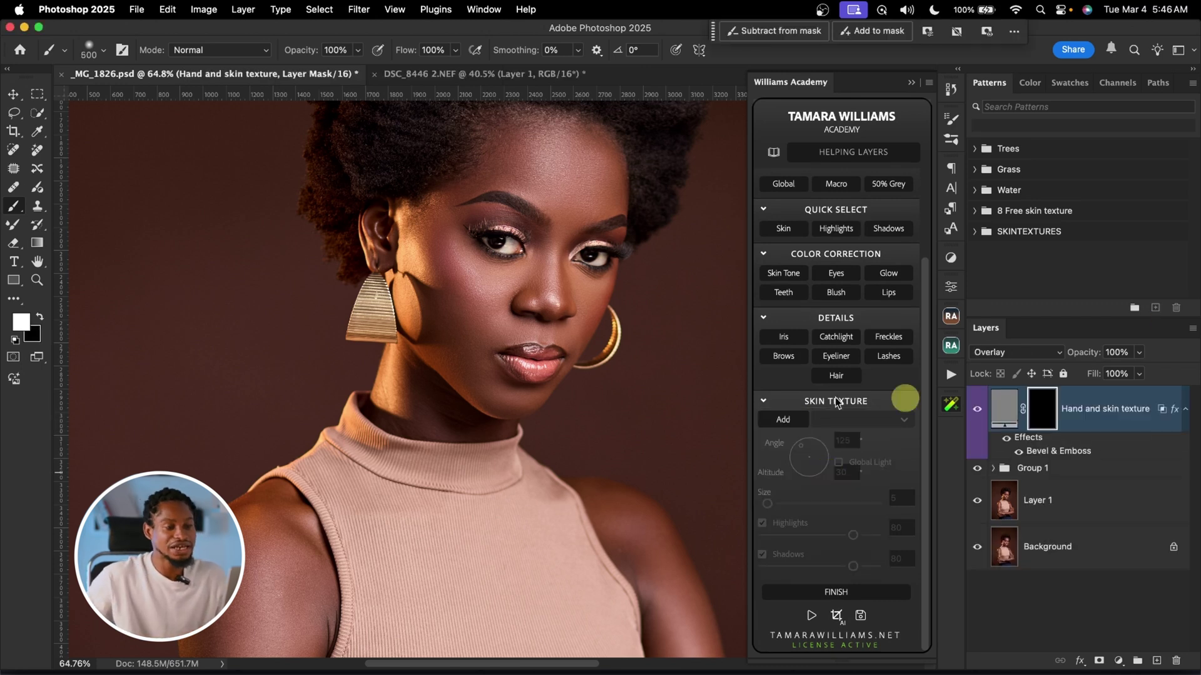
- Zoom in on the face and paint texture into the mask with a 125 brush
{"action": "key", "text": "z"}
{"action": "left_click_drag", "start_coordinate": [590, 147], "coordinate": [590, 180]}
{"action": "key", "text": "b"}
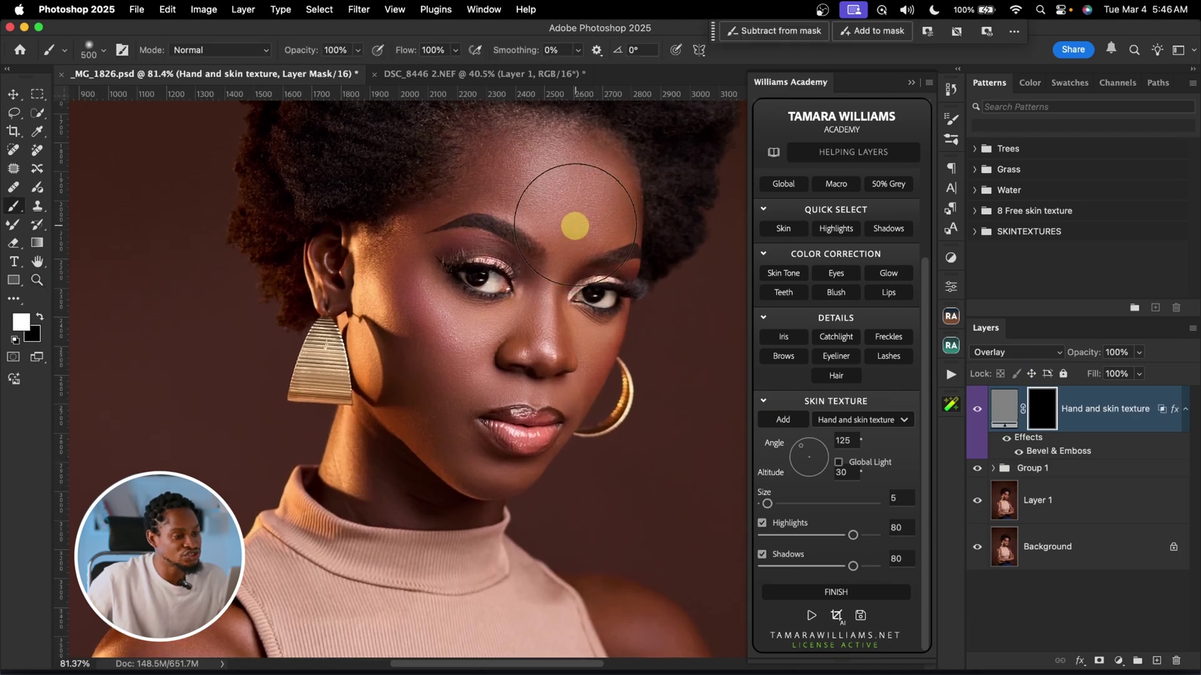
{"action": "scroll", "coordinate": [547, 278], "scroll_direction": "up", "scroll_amount": 3}
{"action": "key", "text": "bracketleft"}
{"action": "key", "text": "bracketleft"}
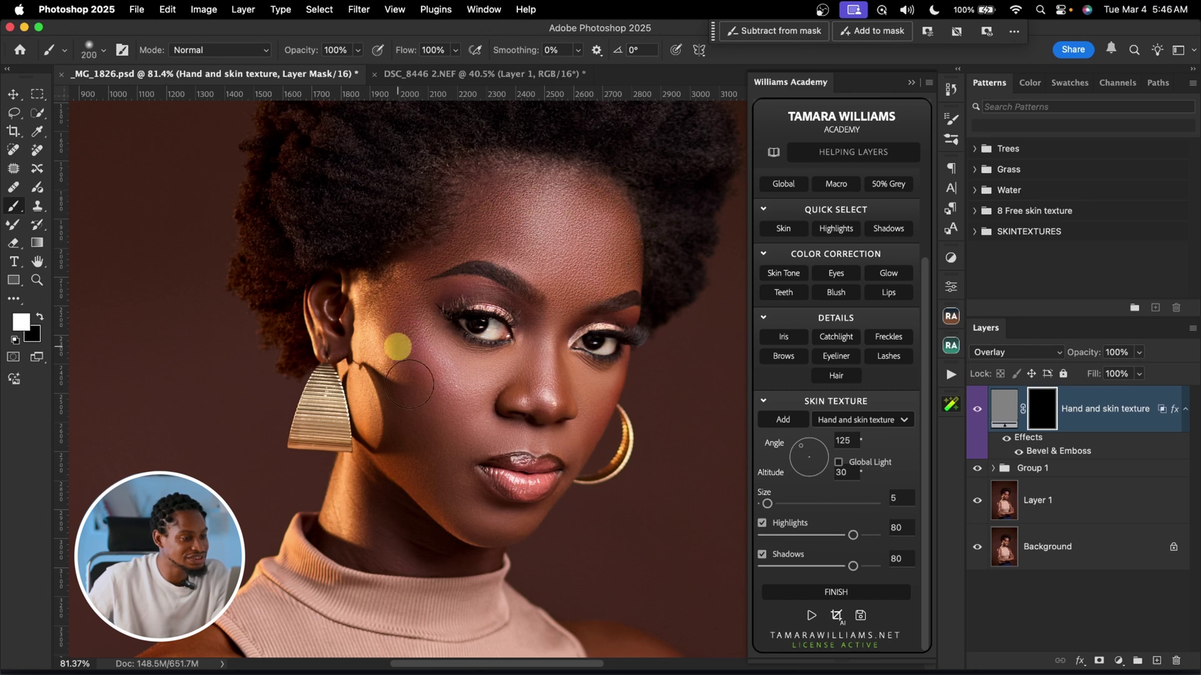
{"action": "key", "text": "bracketright"}
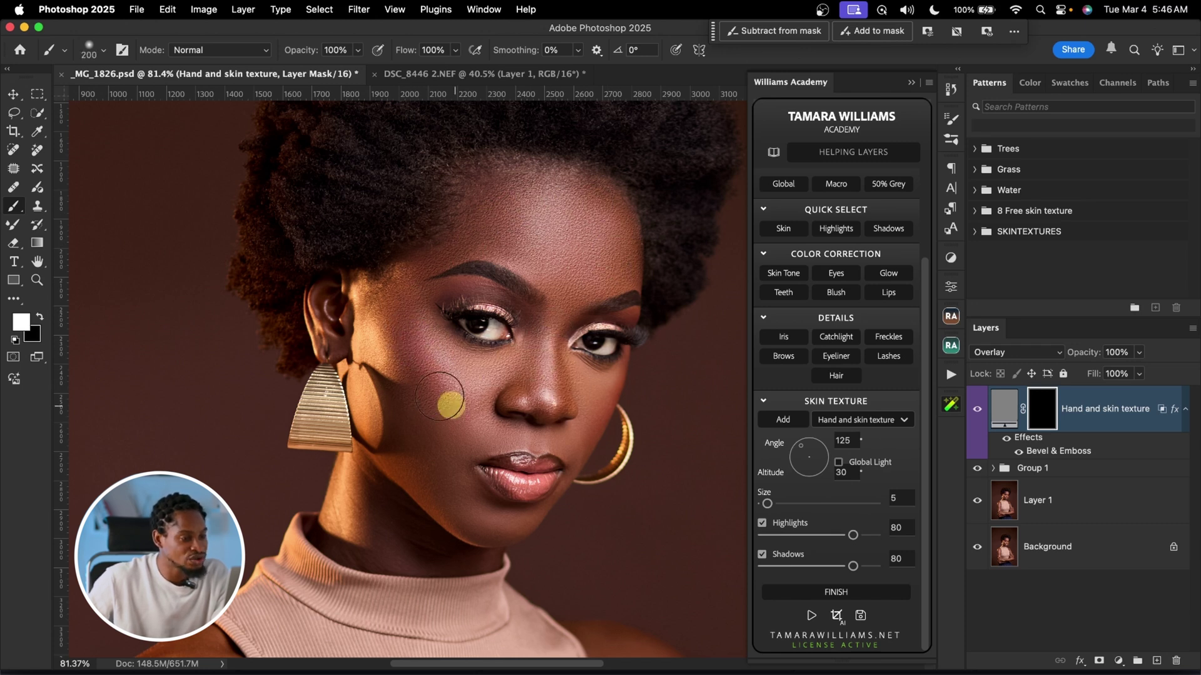
{"action": "key", "text": "bracketleft"}
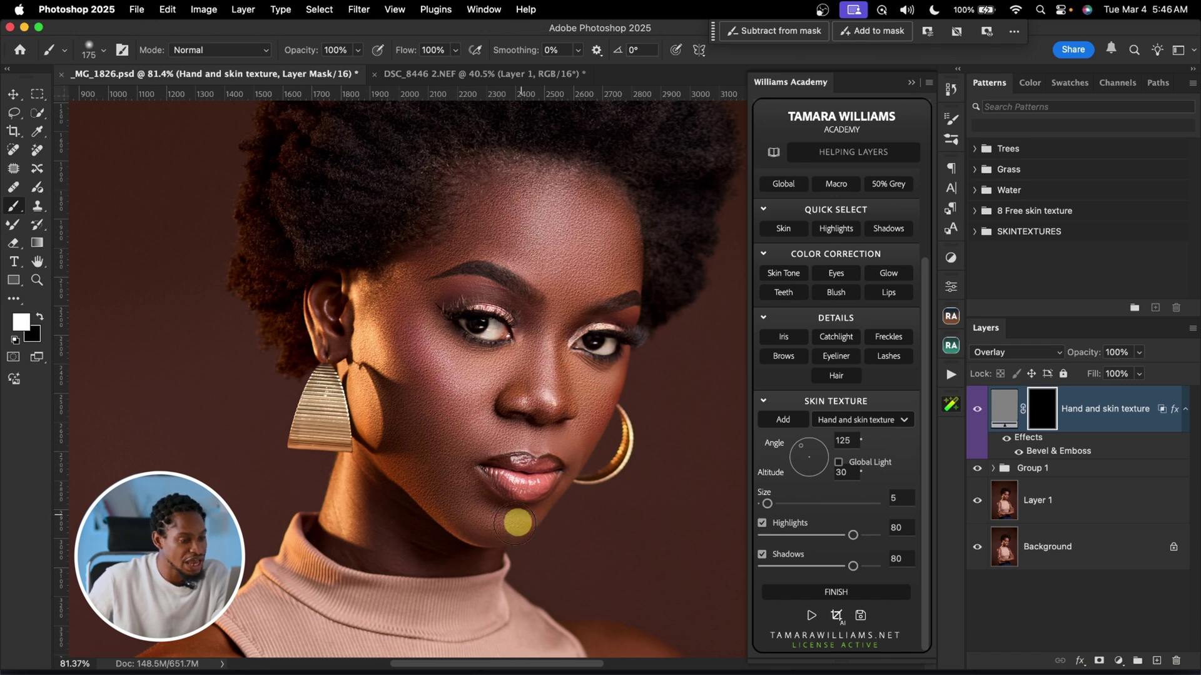
{"action": "key", "text": "bracketleft"}
{"action": "key", "text": "bracketleft"}
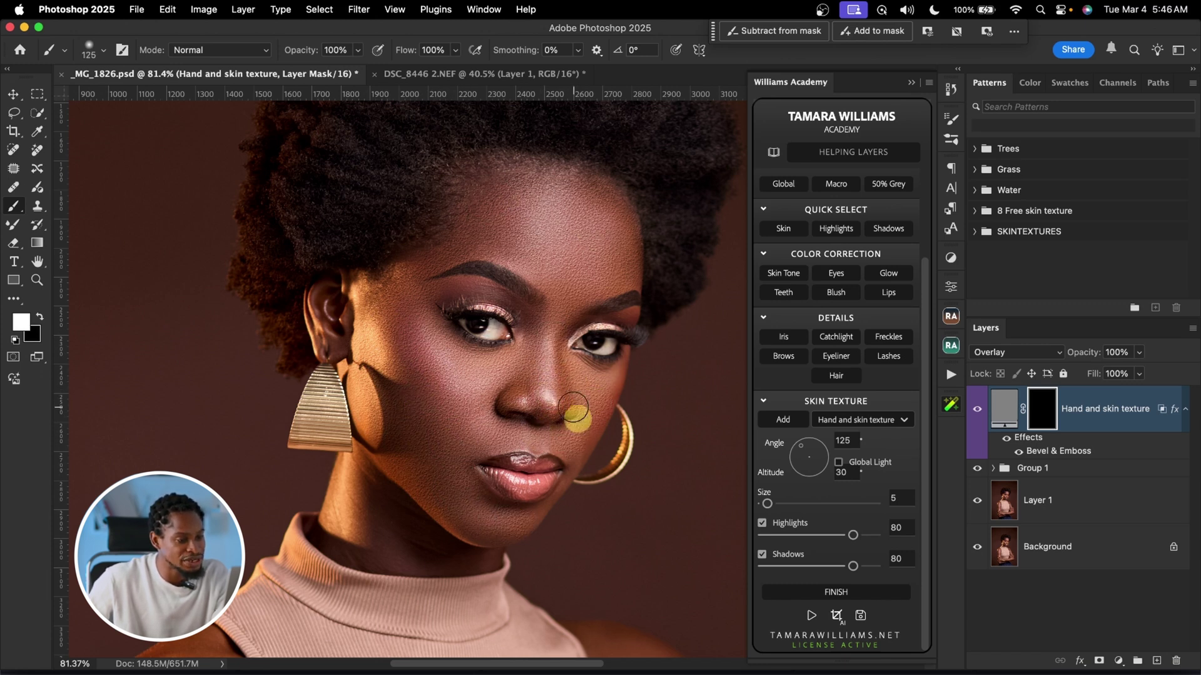
{"action": "mouse_move", "coordinate": [550, 227]}
{"action": "left_mouse_down"}
{"action": "mouse_move", "coordinate": [531, 214]}
{"action": "mouse_move", "coordinate": [521, 287]}
{"action": "left_mouse_up"}
{"action": "left_click", "coordinate": [824, 549]}
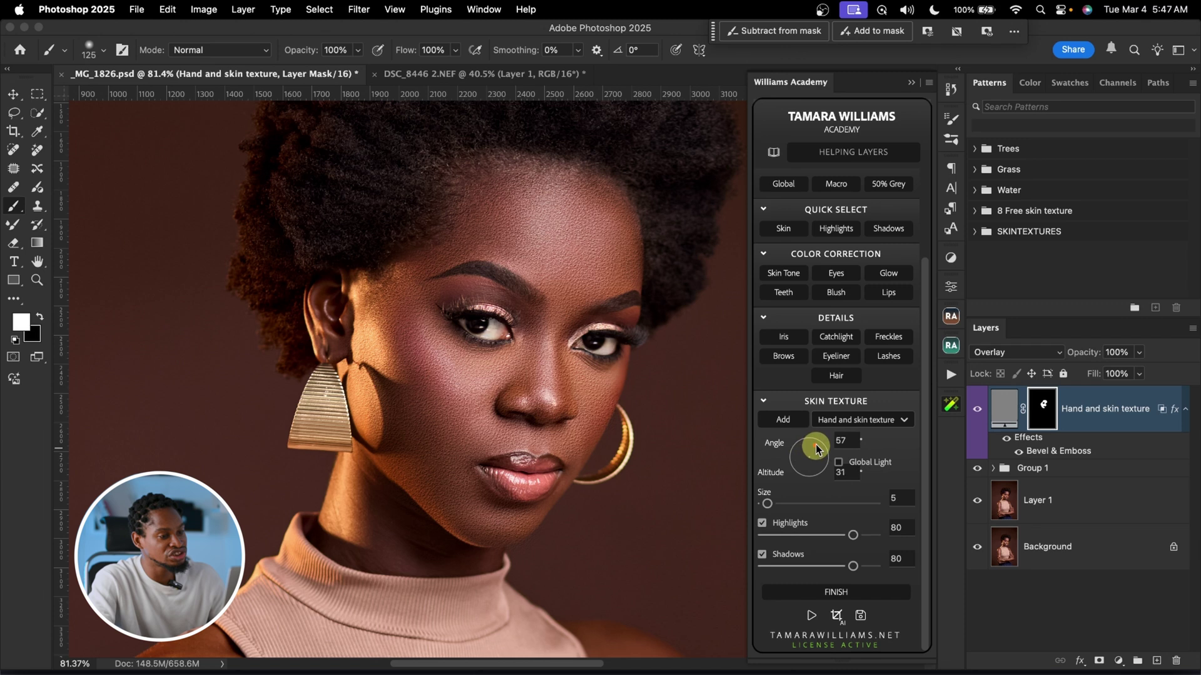
- Set the skin texture to angle 60, size 4, highlights 47 and shadows 46
{"action": "left_click", "coordinate": [882, 466]}
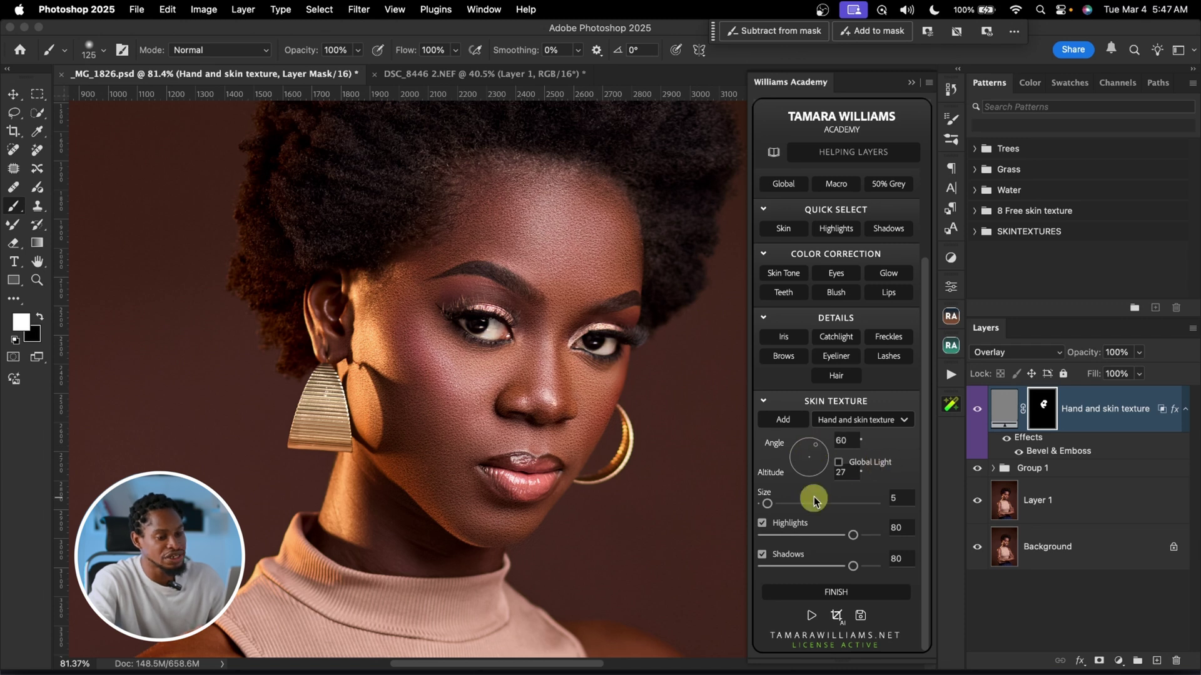
{"action": "left_click_drag", "start_coordinate": [793, 507], "coordinate": [765, 505]}
{"action": "left_click", "coordinate": [863, 569]}
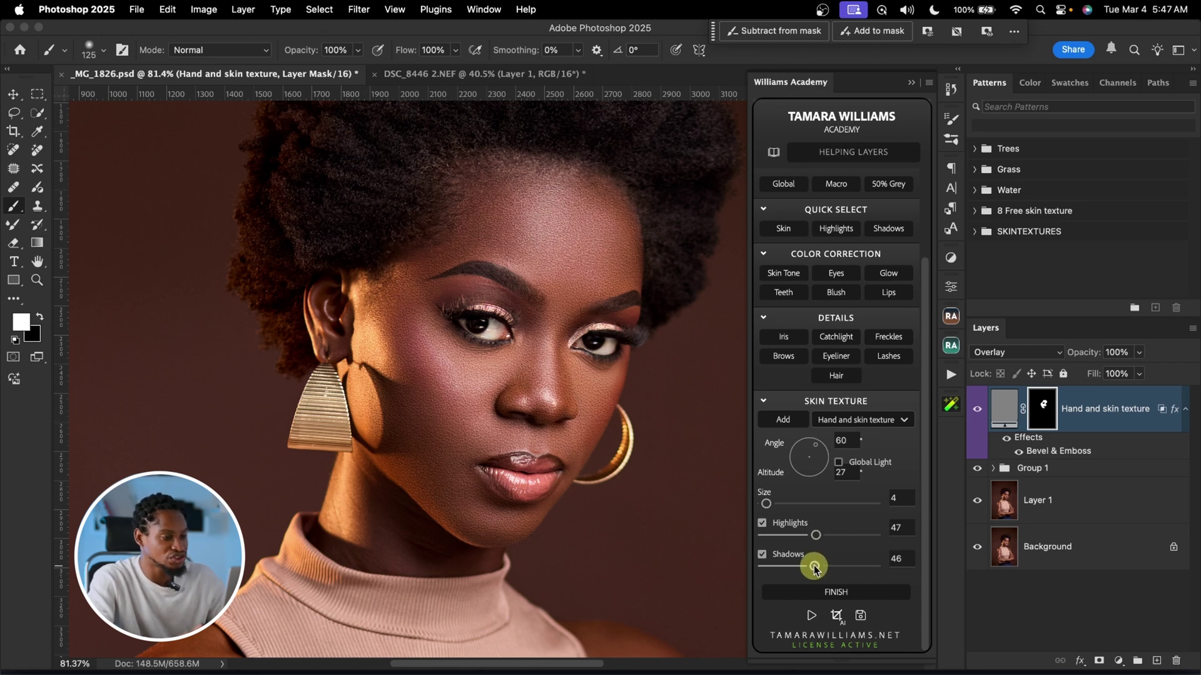
{"action": "mouse_move", "coordinate": [606, 367]}
{"action": "left_mouse_down"}
{"action": "mouse_move", "coordinate": [504, 356]}
{"action": "mouse_move", "coordinate": [573, 369]}
{"action": "left_mouse_up"}
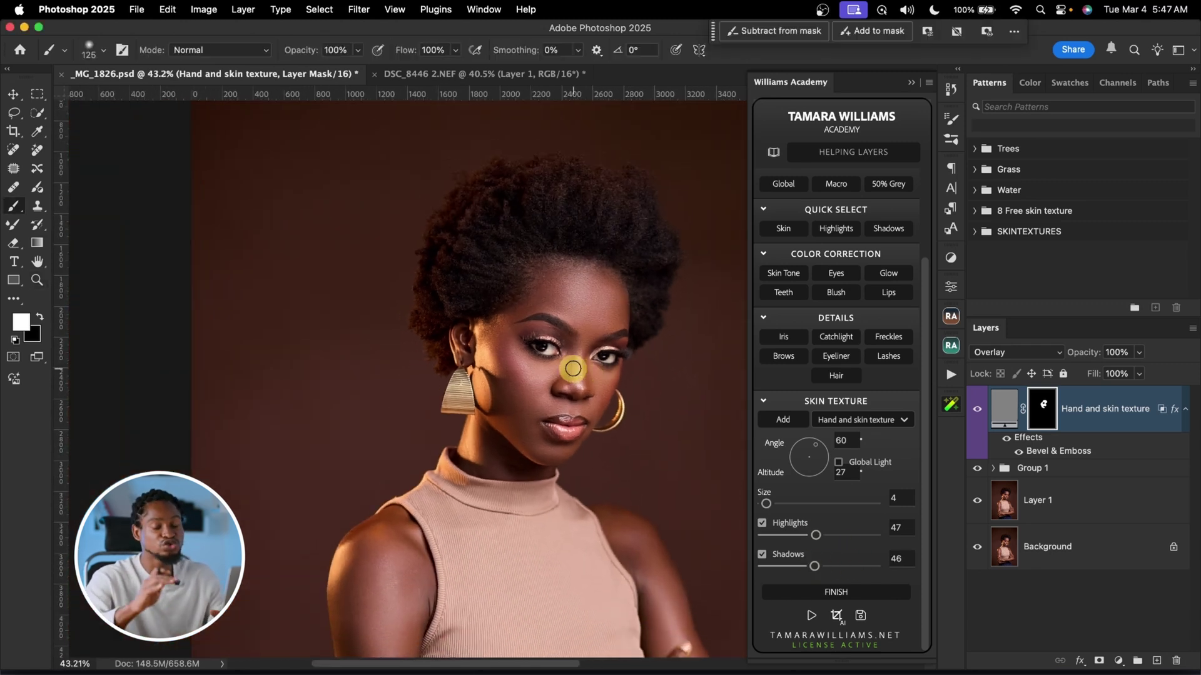